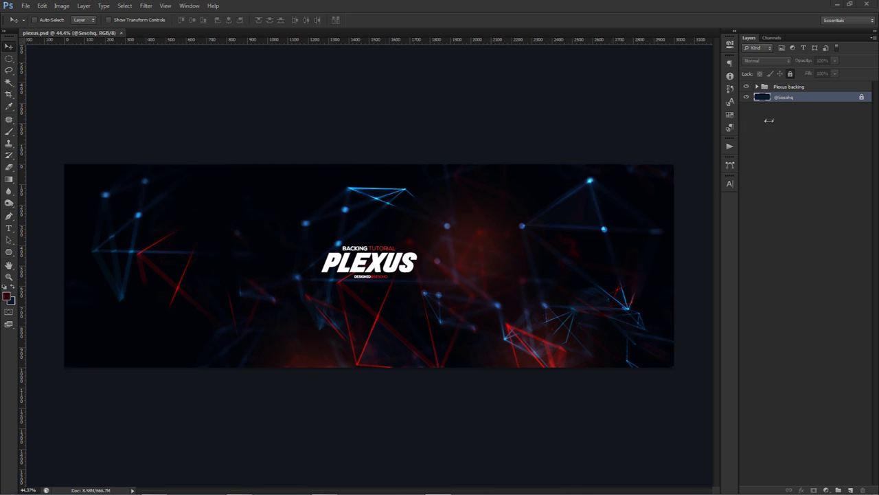
- Switch to the browser, look at the "Photoshop Tutorial: Plexus Text Effect" video page, and return to Photoshop
click(787, 88)
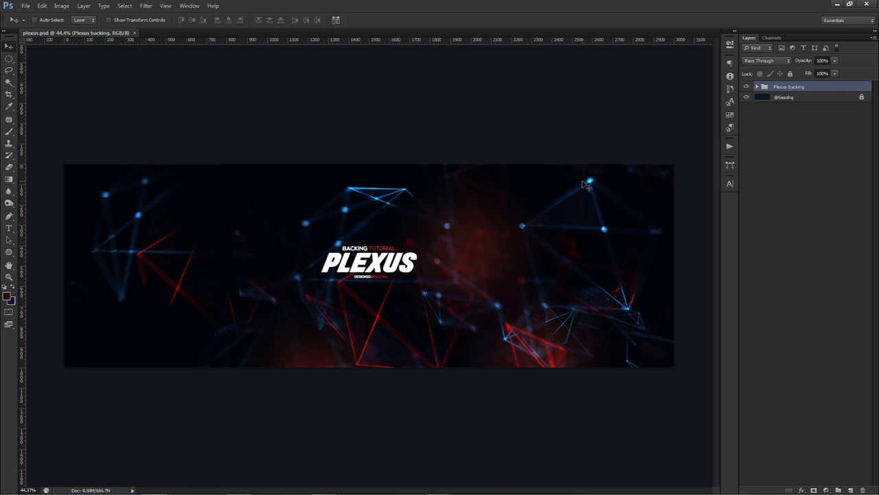
drag(878, 143, 477, 3)
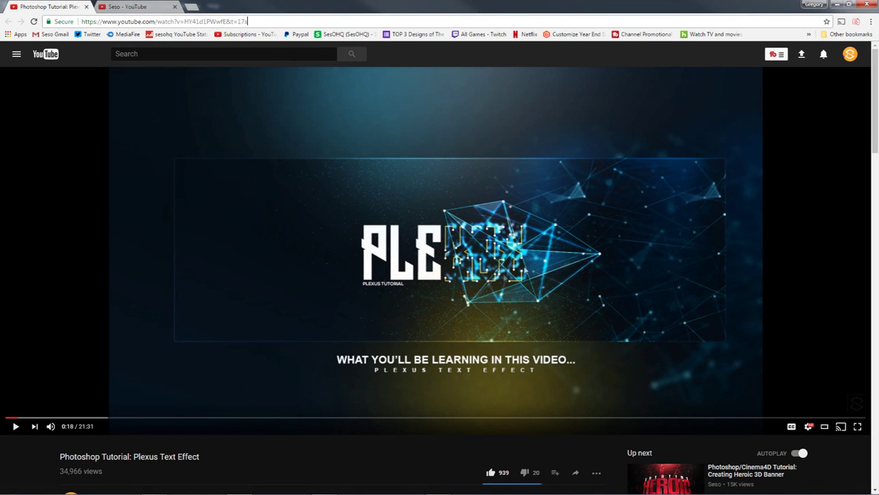
drag(60, 457, 160, 456)
click(152, 469)
drag(599, 8, 878, 1)
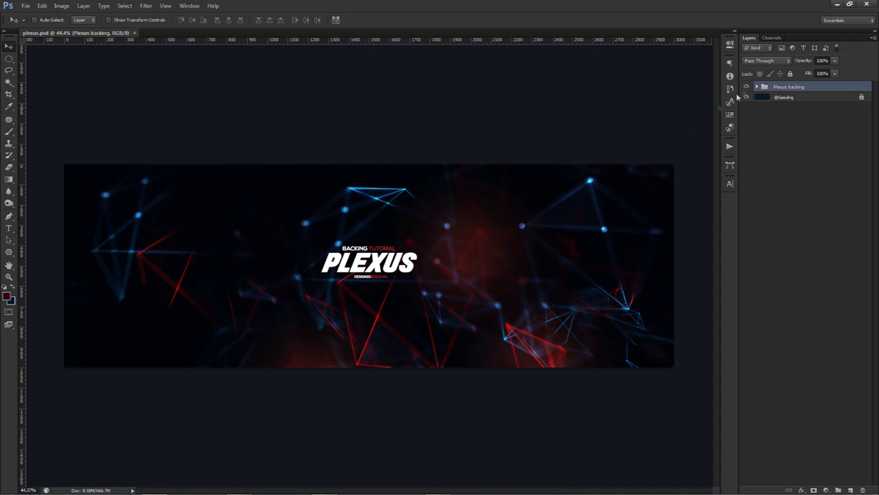
click(748, 86)
click(774, 97)
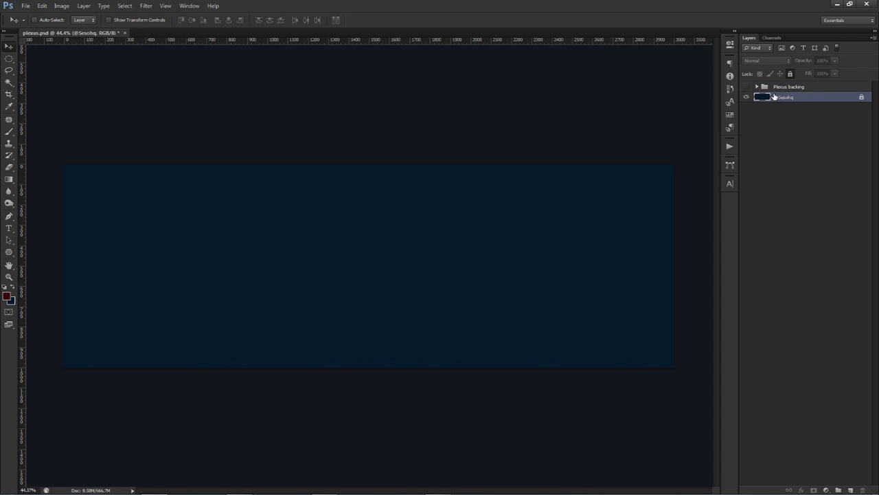
click(851, 490)
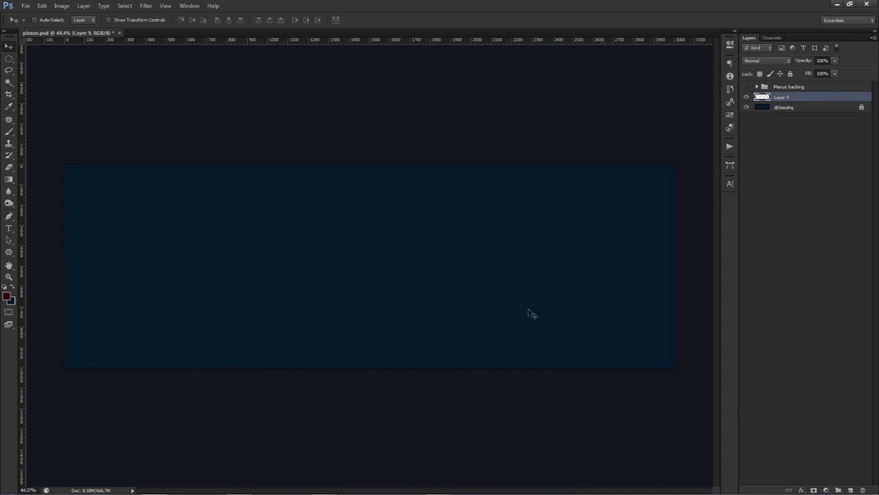
click(8, 252)
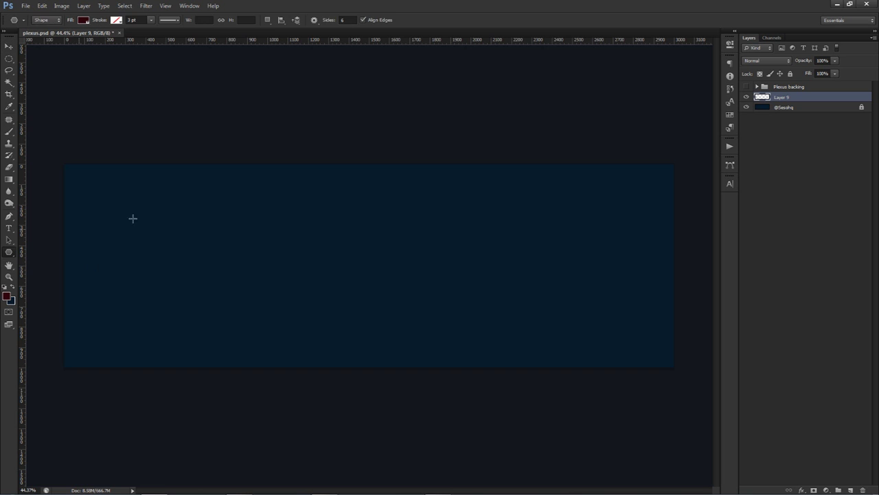
- Compare the canvas with the Plexus backing group shown and hidden, leaving the group hidden
click(747, 87)
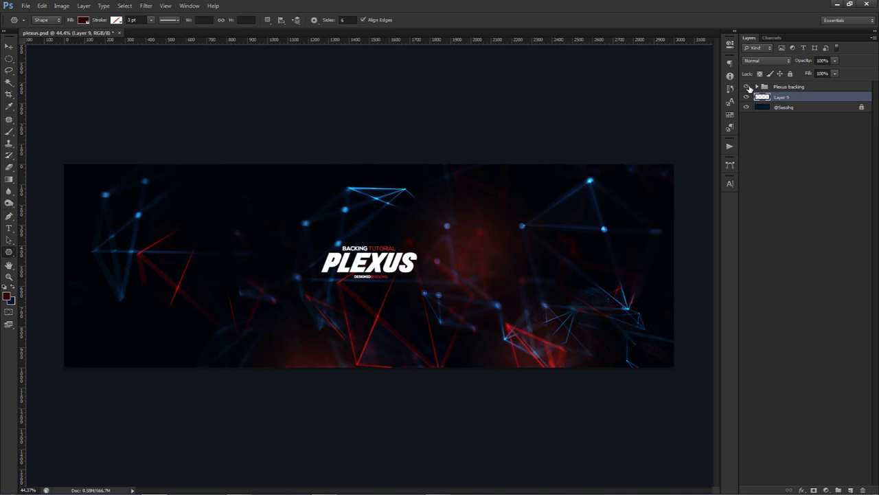
click(746, 87)
click(747, 86)
click(746, 86)
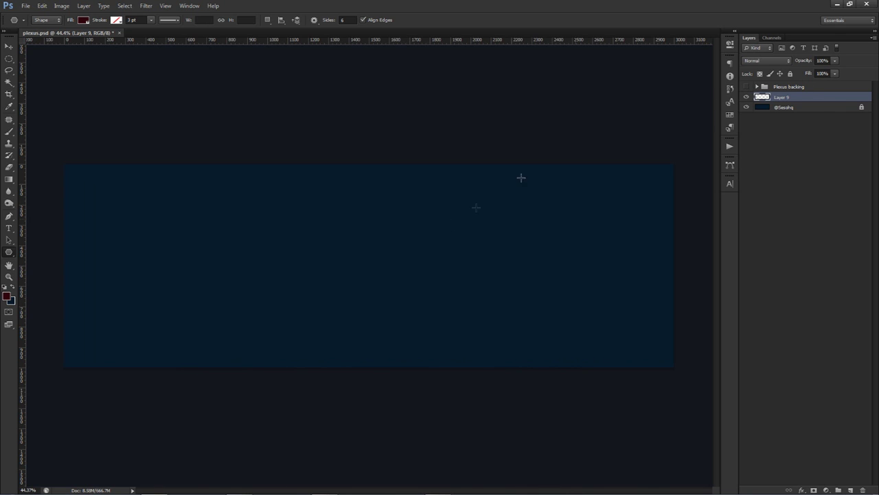
- Try drawing polygons with 6 and 8 sides on the canvas, undoing each one
click(8, 252)
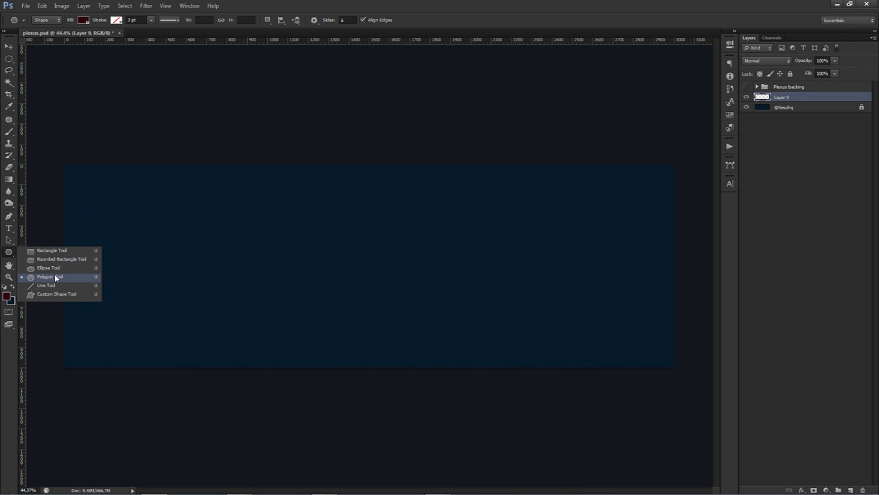
drag(54, 276, 54, 276)
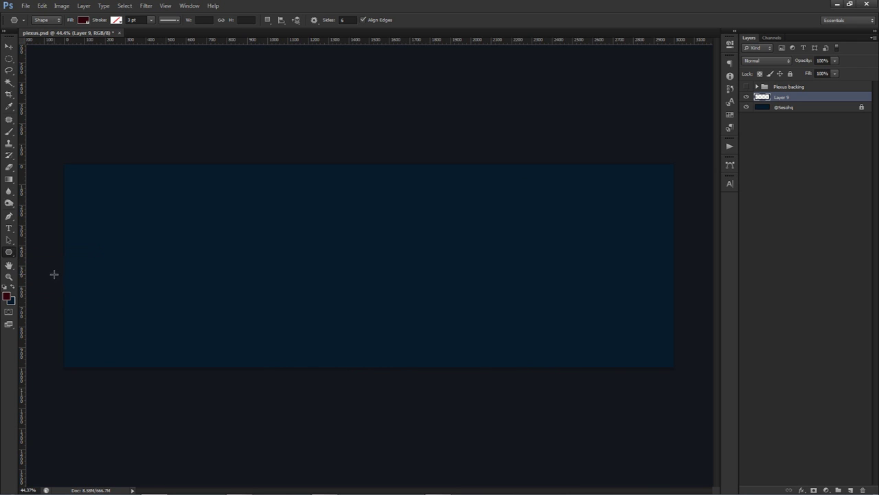
click(331, 18)
drag(531, 276, 569, 355)
key(ctrl+z)
click(347, 19)
drag(424, 224, 501, 286)
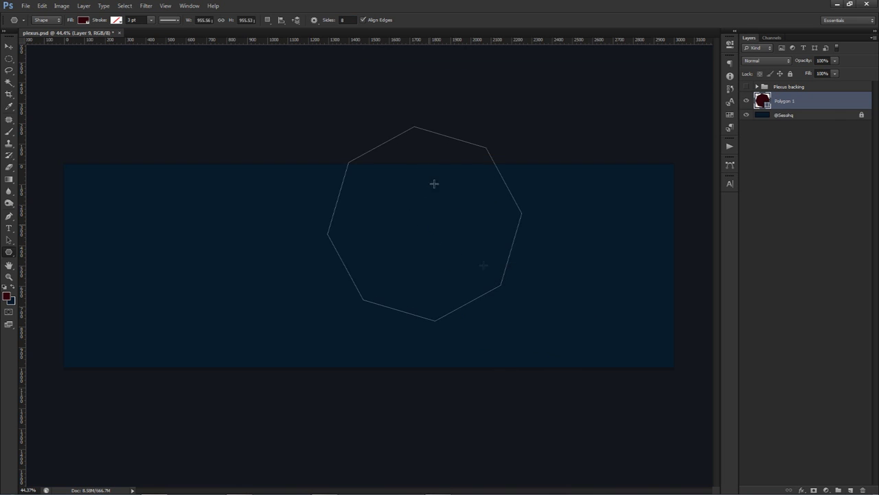
key(ctrl+z)
- Try drawing a polygon with 45 sides near the middle of the canvas and undo it
drag(353, 21, 324, 22)
text(45)
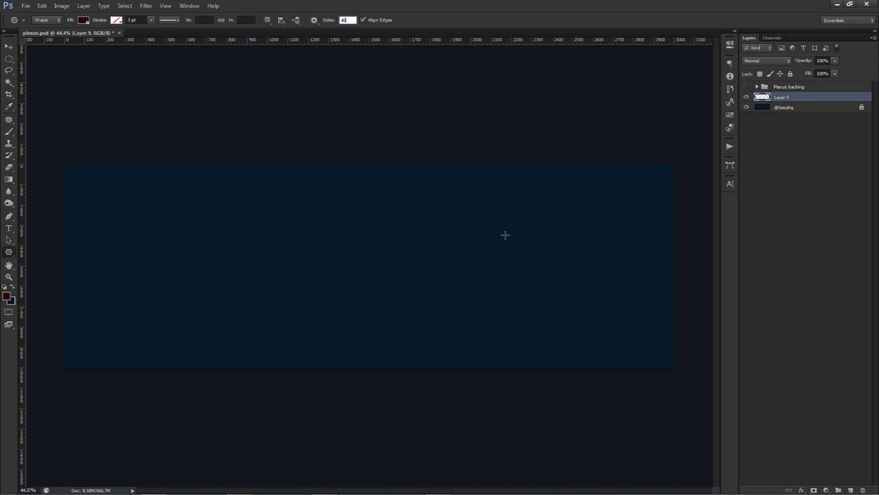
key(Return)
drag(450, 213, 516, 310)
key(ctrl+z)
- Draw a polygon with 5 sides in the right half of the canvas and adjust its position slightly
click(346, 19)
drag(343, 20, 338, 34)
text(5)
drag(512, 248, 530, 290)
click(9, 47)
drag(573, 246, 577, 263)
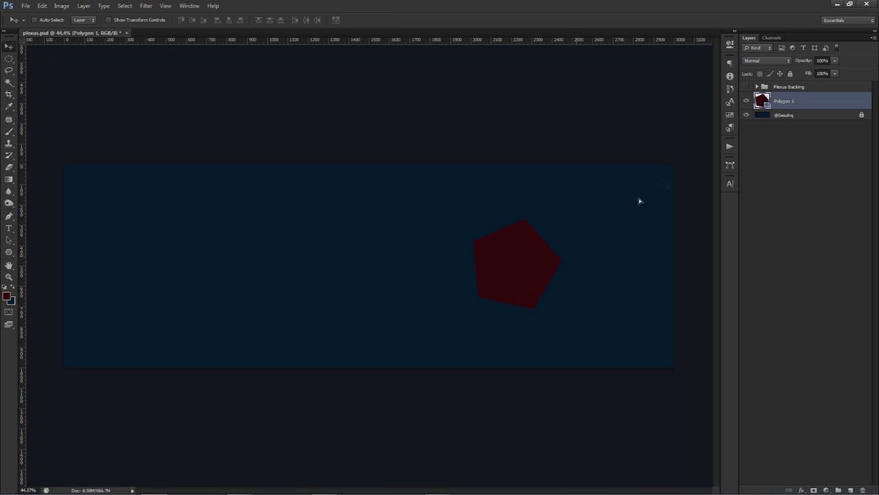
- Change the pentagon's fill colour to white (ffffff) and move the shape slightly downward
double_click(762, 102)
drag(479, 366, 495, 363)
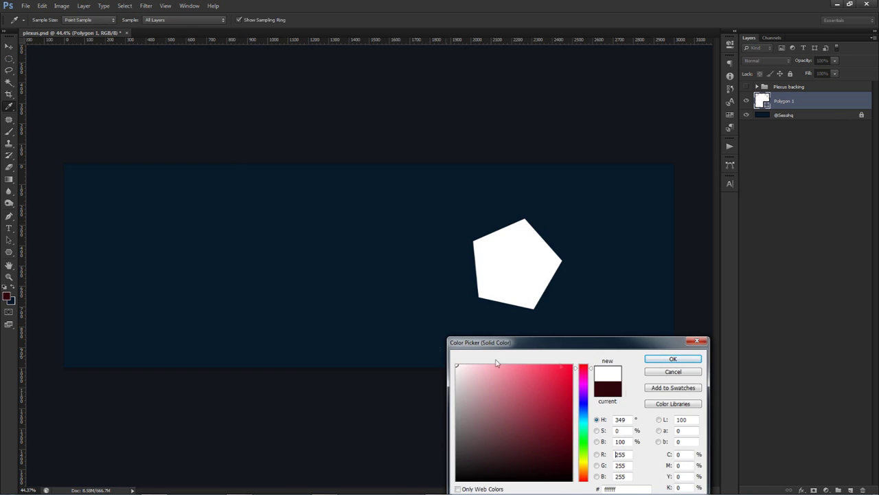
key(Return)
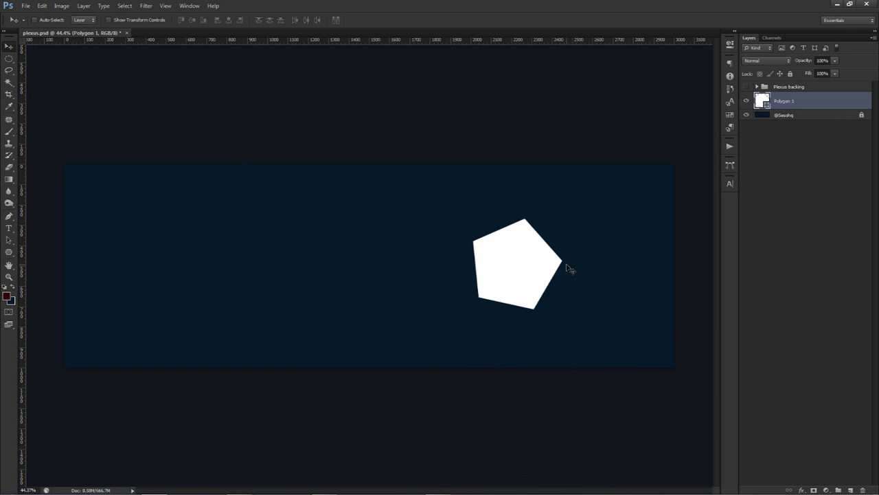
drag(567, 268, 574, 284)
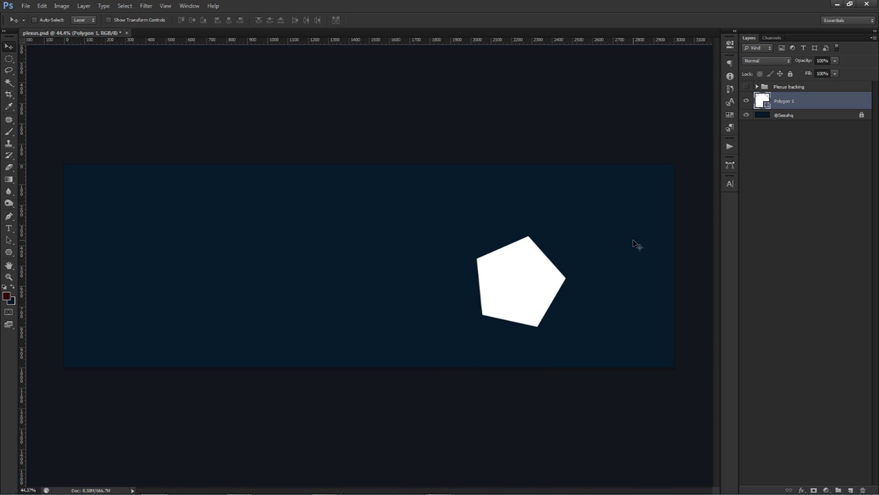
- Rasterize the Polygon 1 layer and lower its opacity to 25%
right_click(792, 103)
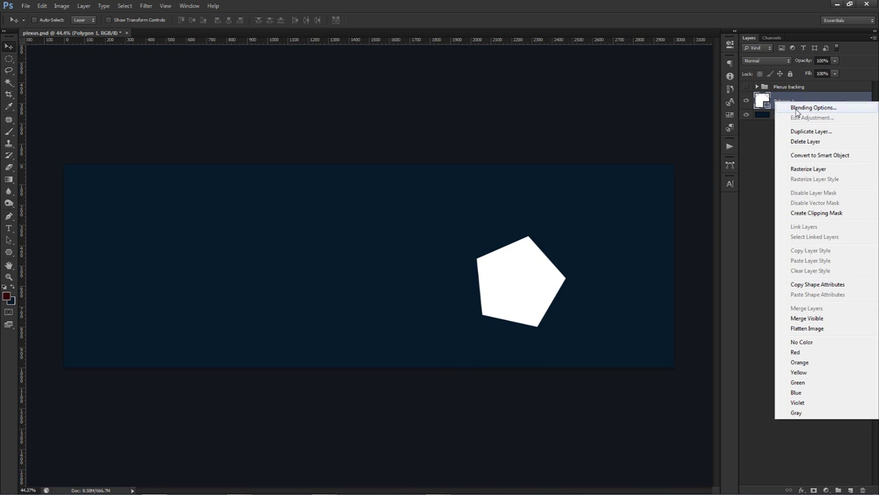
click(802, 170)
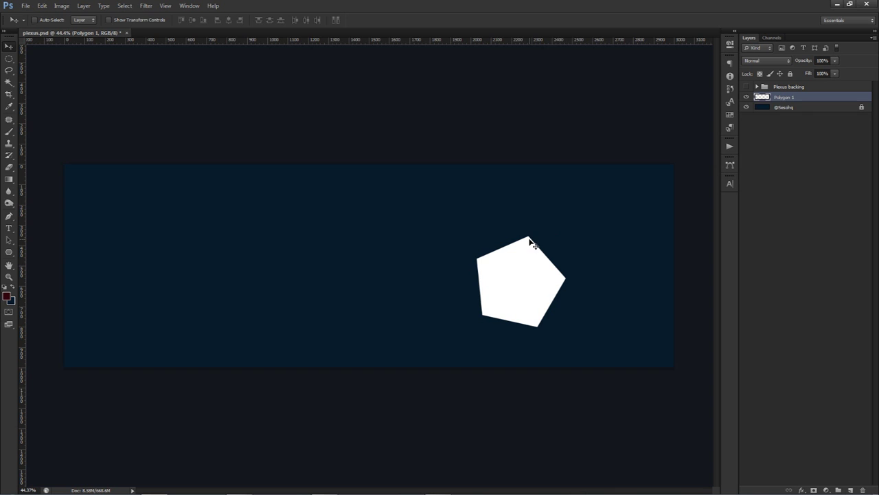
key(p)
scroll(534, 247, up, 4)
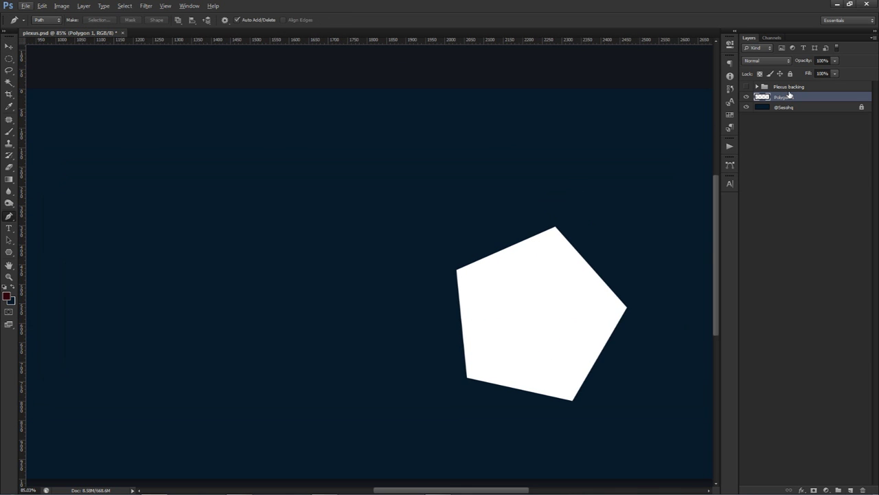
click(833, 61)
drag(807, 73, 800, 70)
key(v)
scroll(620, 213, down, 2)
scroll(621, 214, down, 3)
drag(593, 291, 582, 302)
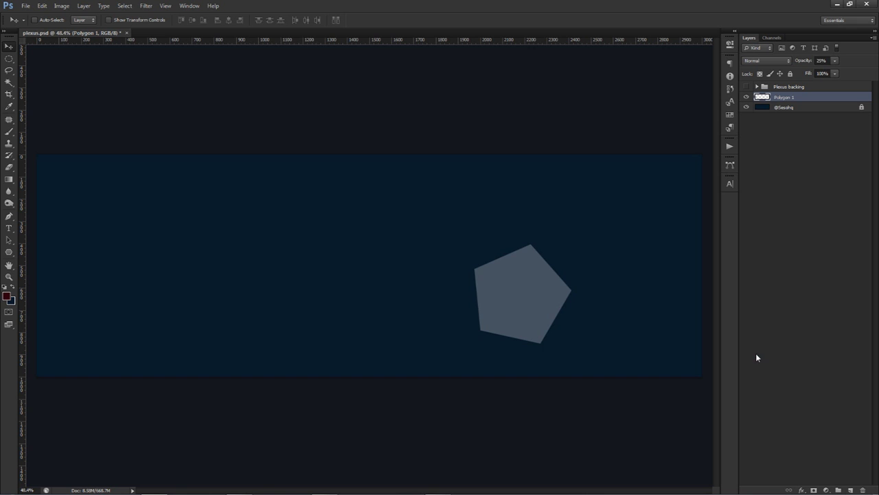
- Add a new layer above Polygon 1 and trace the pentagon's five corners with a Pen tool path
click(851, 489)
key(p)
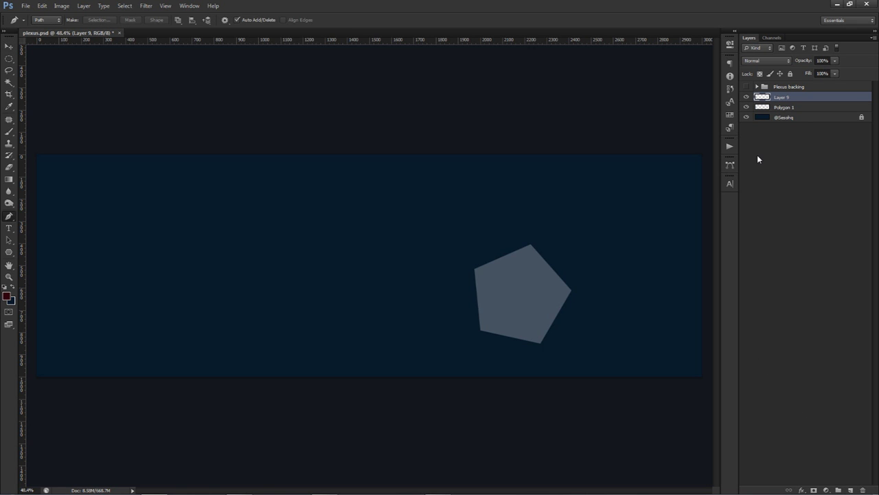
scroll(556, 258, up, 5)
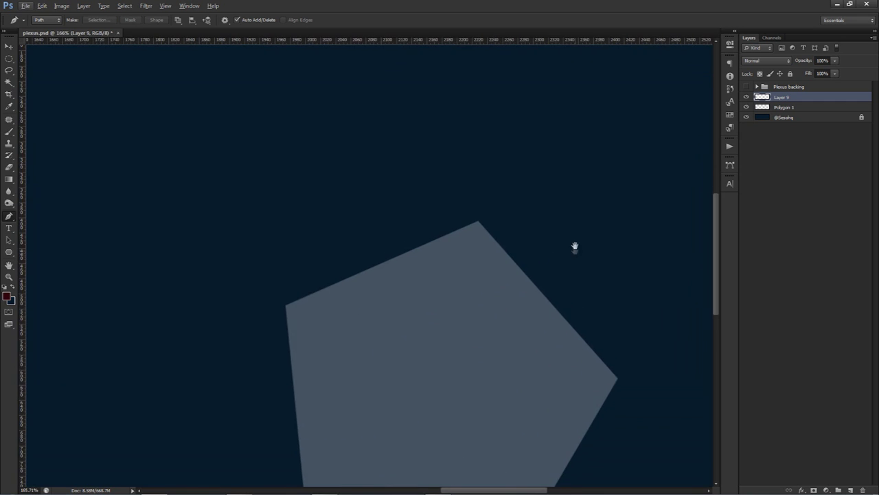
scroll(573, 245, up, 2)
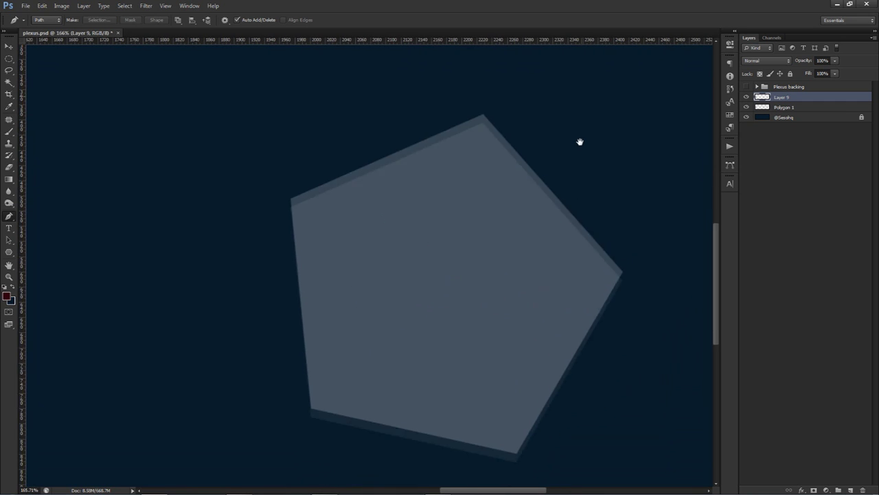
click(484, 117)
click(623, 273)
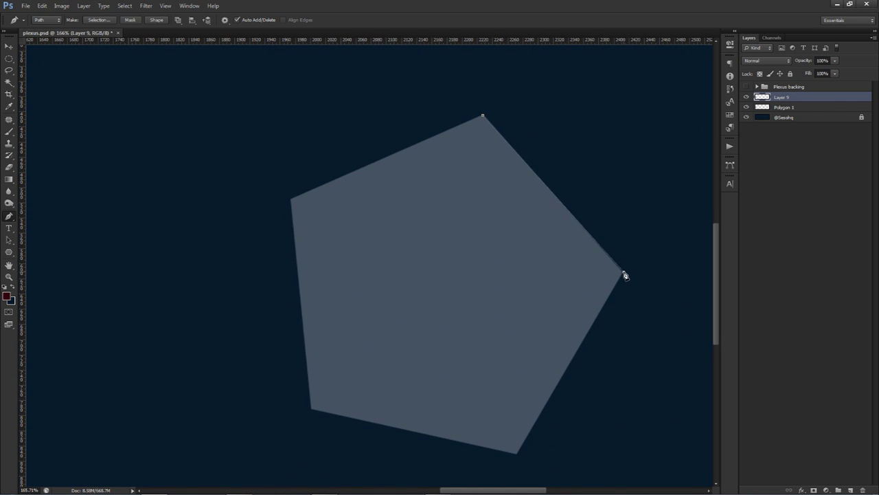
click(517, 454)
click(312, 411)
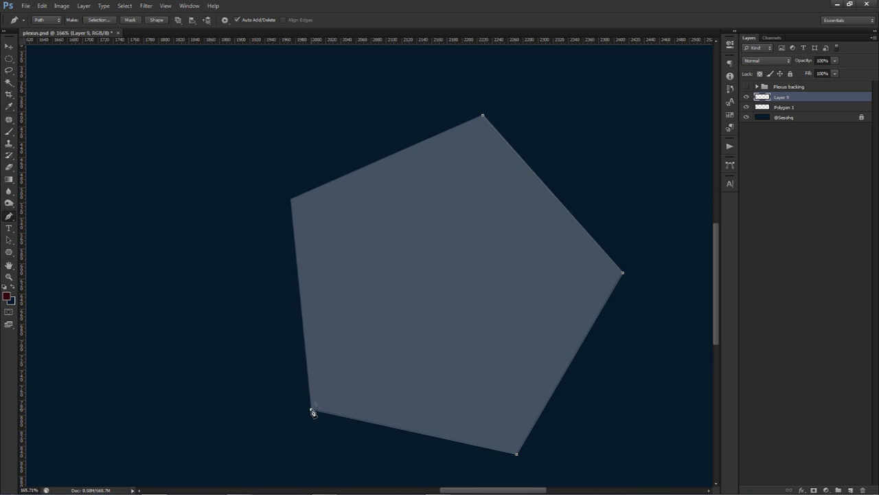
click(292, 201)
click(615, 276)
- Set the brush size to 2 px and its hardness to 100%, keeping Layer 9 as the active layer
key(b)
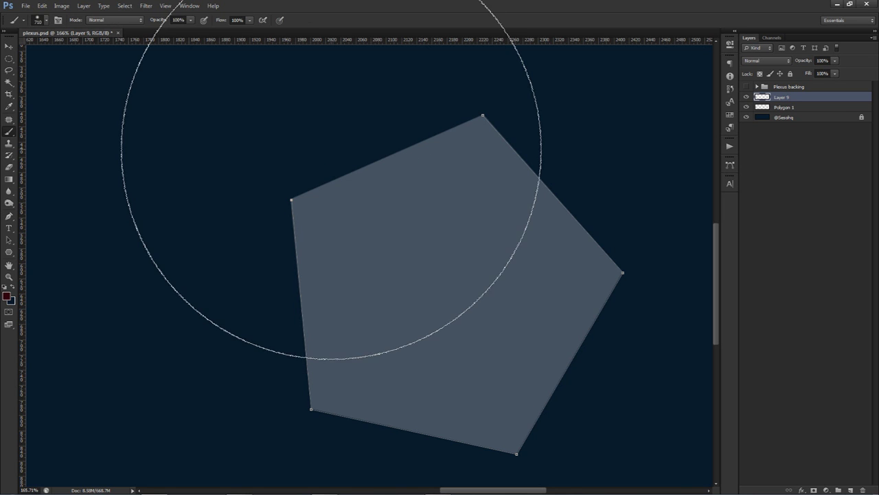
right_click(472, 150)
click(559, 156)
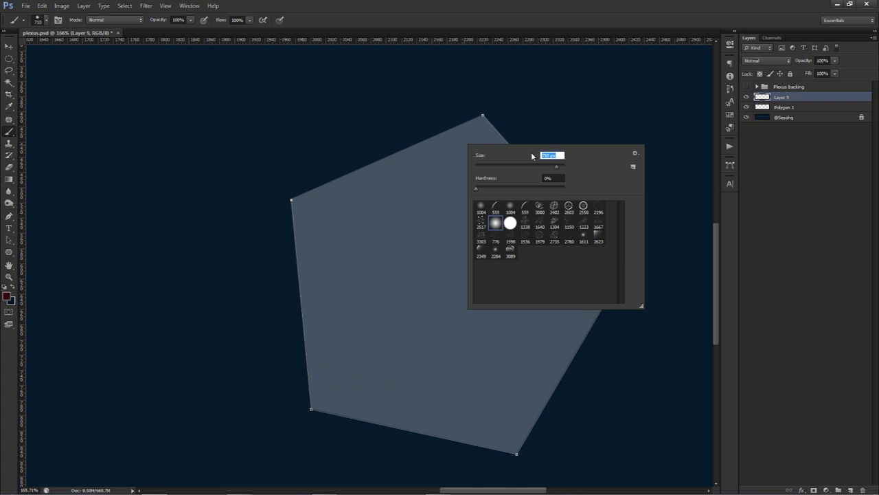
text(2)
click(548, 178)
text(100)
click(774, 196)
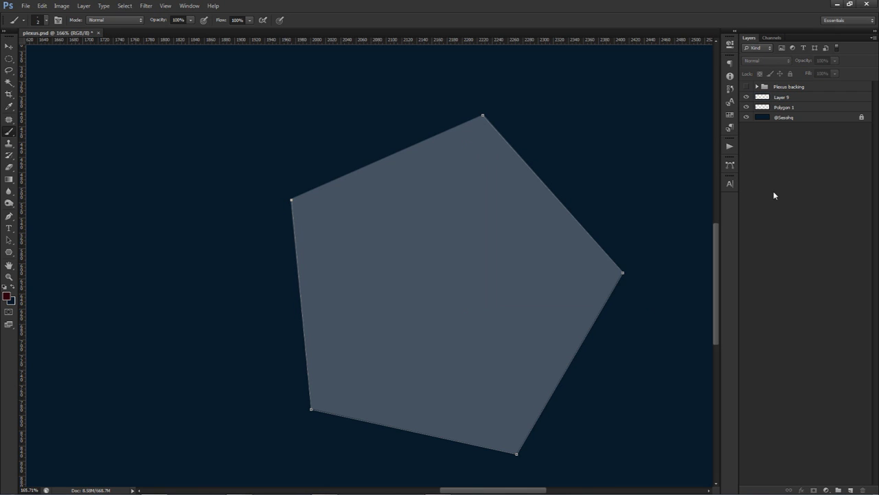
click(783, 90)
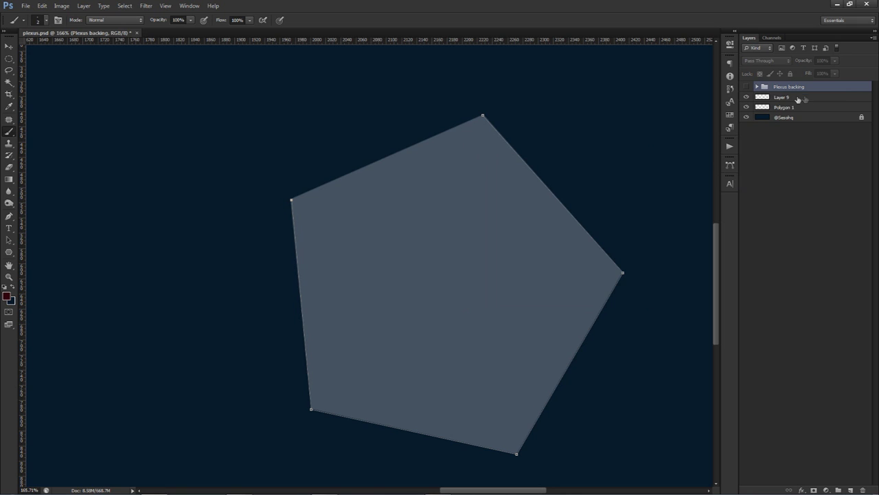
click(798, 100)
- Try stroking the traced pentagon path with the Brush, leaving Simulate Pressure off, and undo the stroke
key(p)
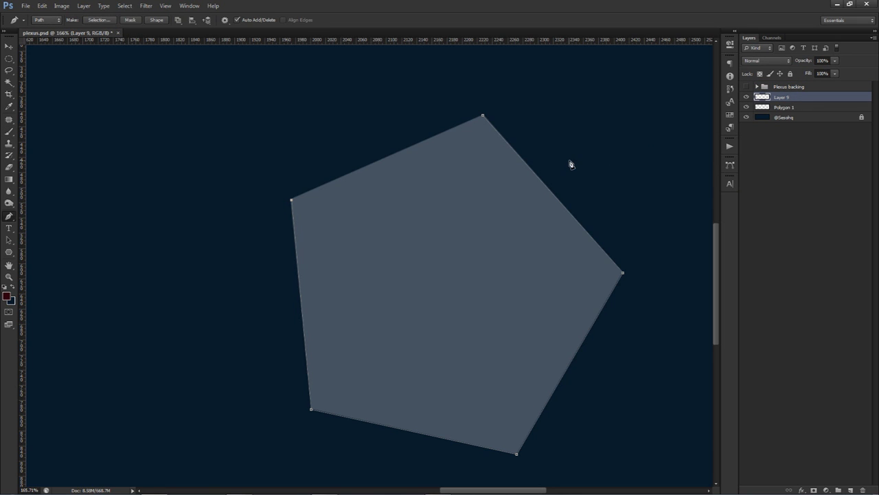
right_click(552, 123)
click(578, 185)
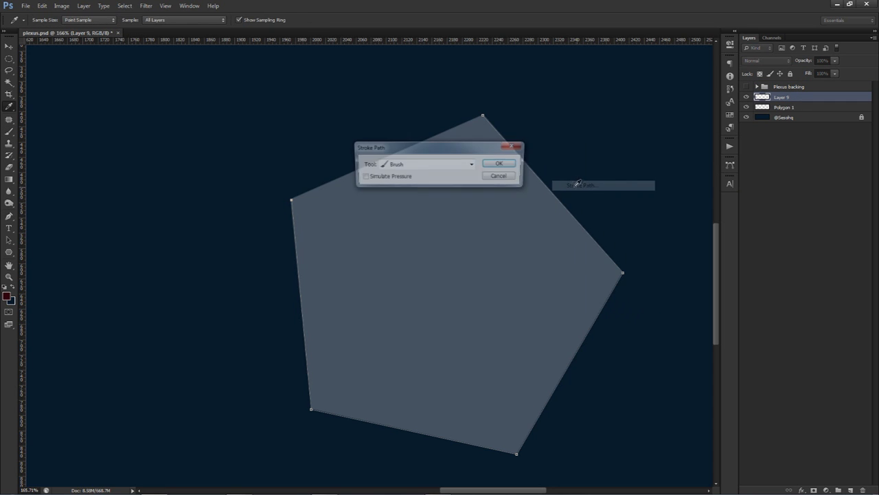
click(399, 166)
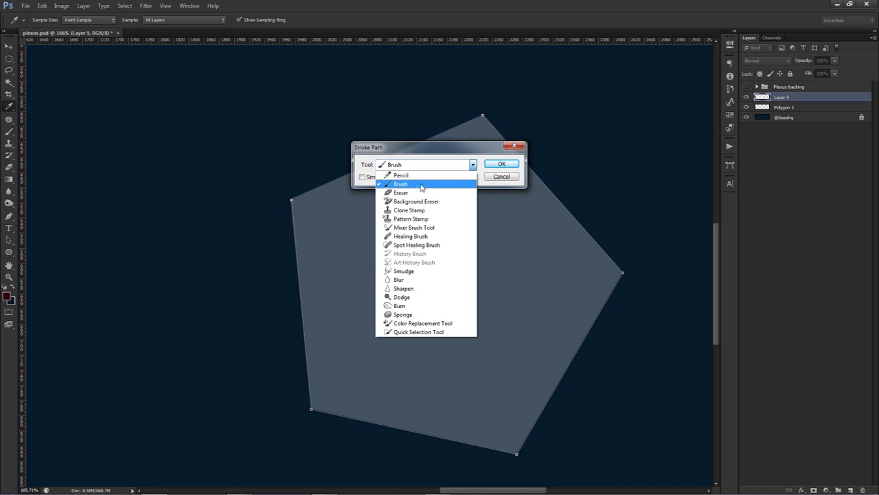
click(409, 186)
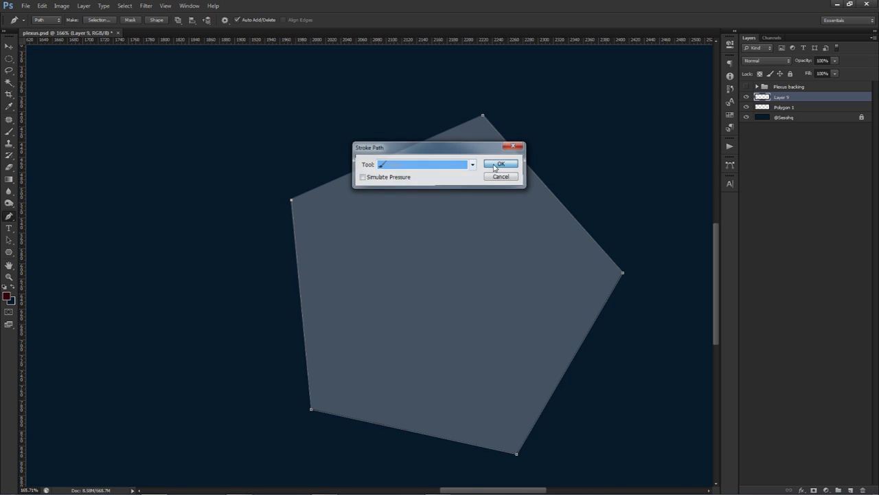
click(502, 164)
key(ctrl+z)
- Set the foreground colour to white
click(8, 296)
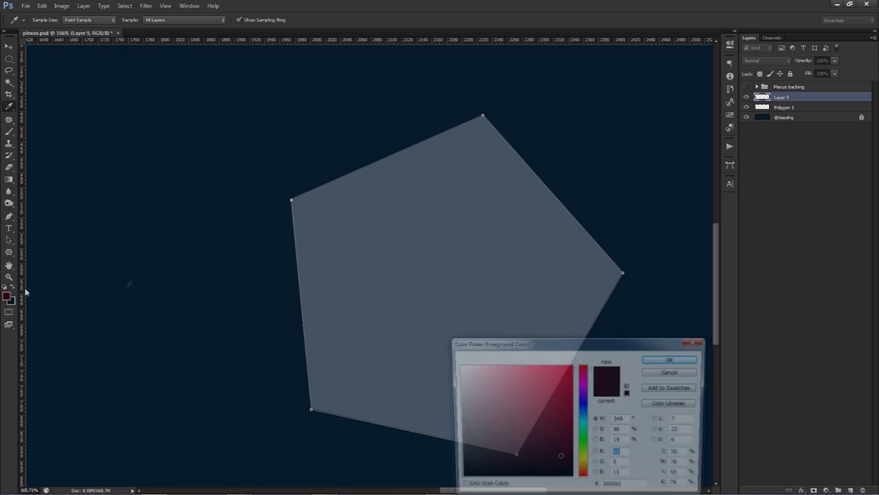
drag(474, 382, 426, 332)
click(660, 358)
click(654, 355)
- Stroke the traced pentagon path with the white Brush on Layer 9, delete the path, and hide Polygon 1
right_click(504, 227)
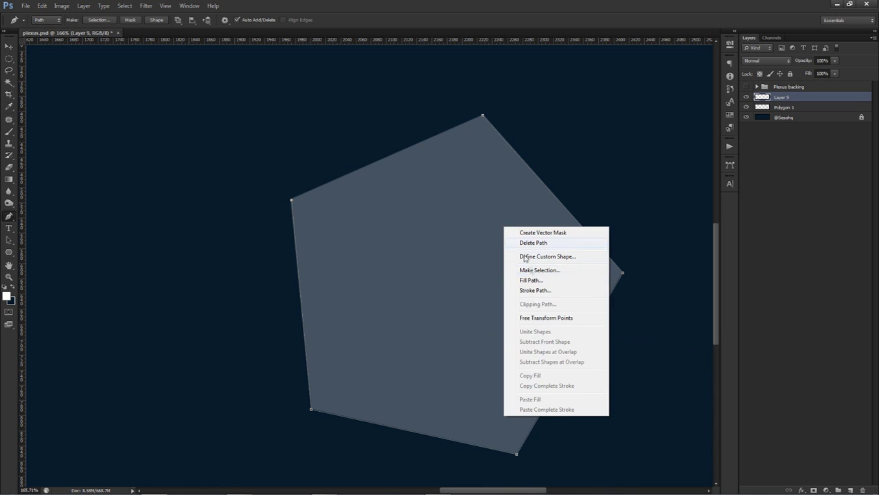
click(535, 294)
click(502, 165)
right_click(504, 172)
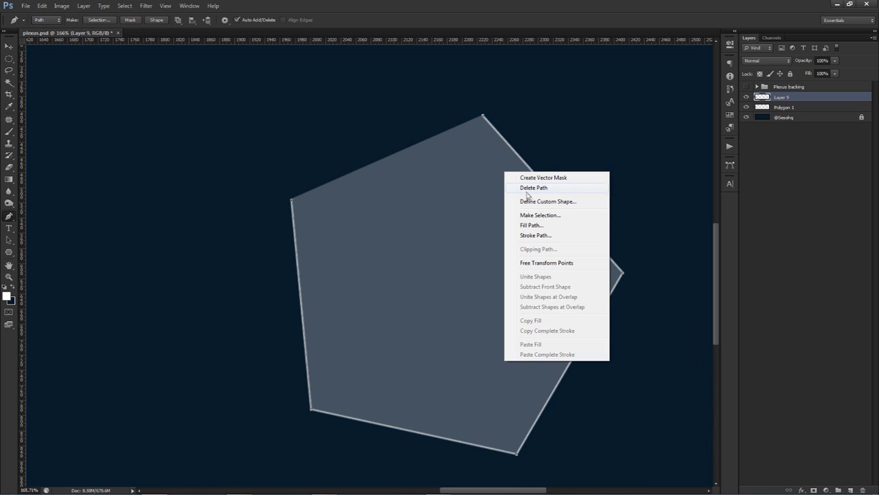
click(536, 188)
click(747, 107)
scroll(508, 165, down, 5)
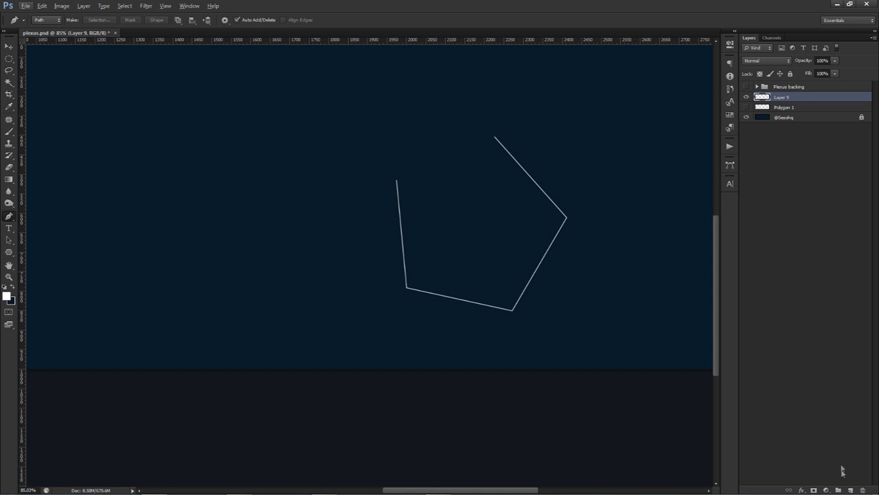
- Add a new layer above Layer 9 and draw a zigzag Pen path linking the outline's five corners across its interior
click(850, 489)
scroll(490, 165, up, 5)
drag(516, 161, 507, 142)
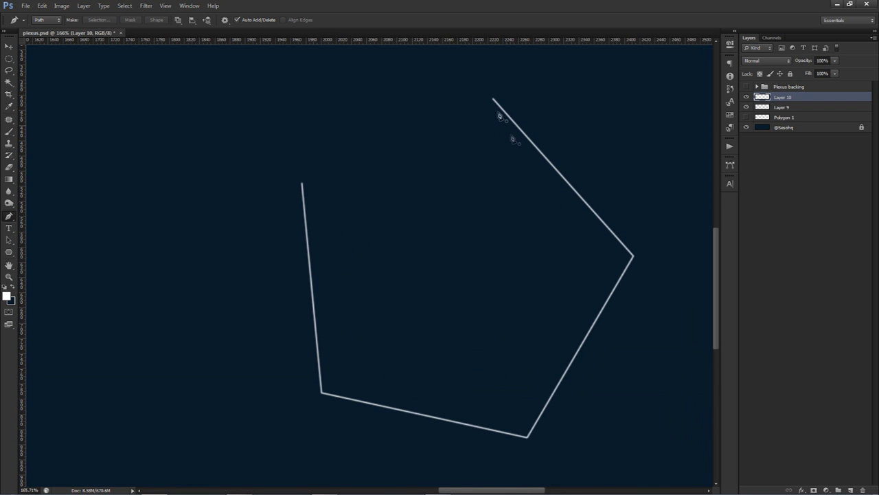
click(492, 99)
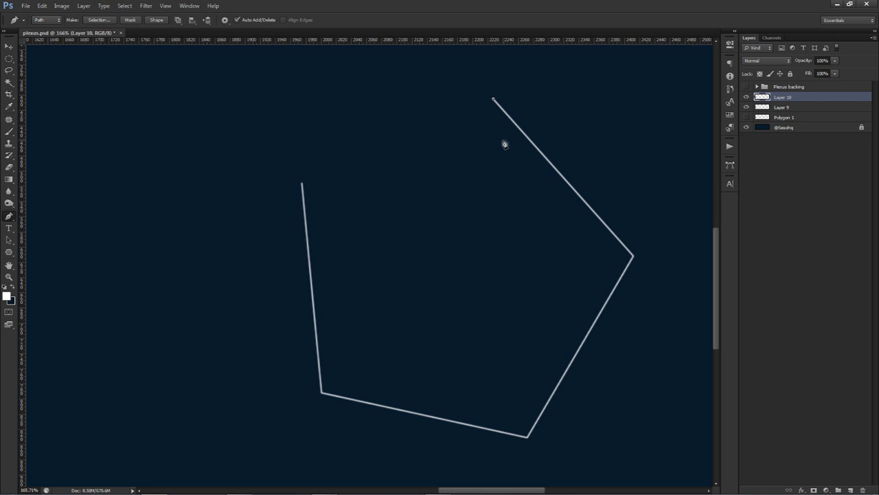
click(528, 438)
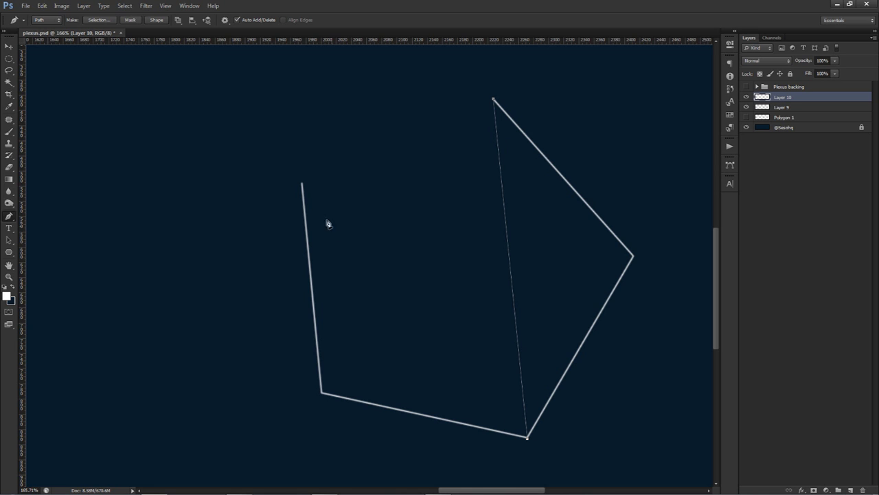
click(302, 185)
click(633, 257)
click(323, 394)
scroll(417, 249, down, 3)
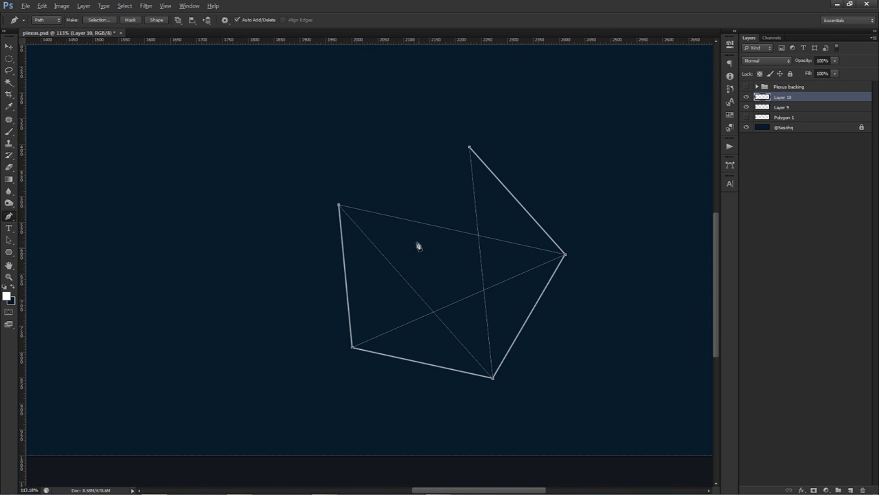
- Stroke the zigzag path with the Brush, leaving Simulate Pressure off, and delete the path
right_click(538, 156)
click(564, 219)
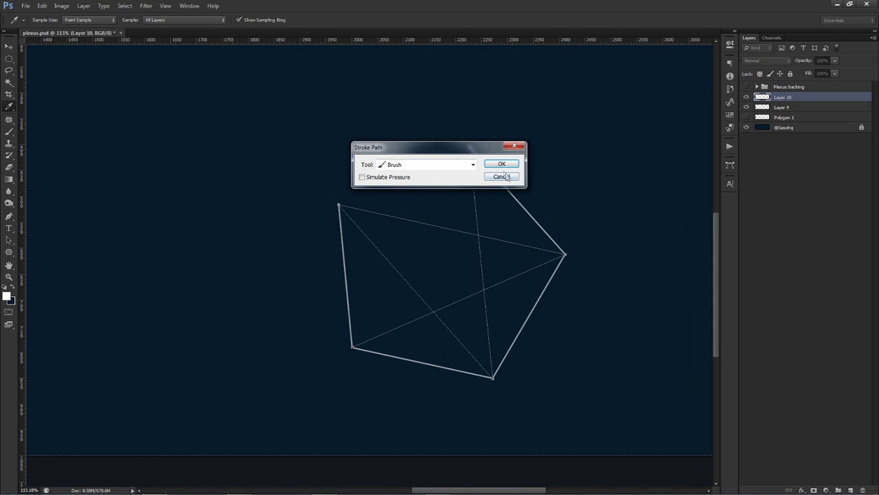
click(502, 164)
right_click(526, 165)
click(556, 178)
key(v)
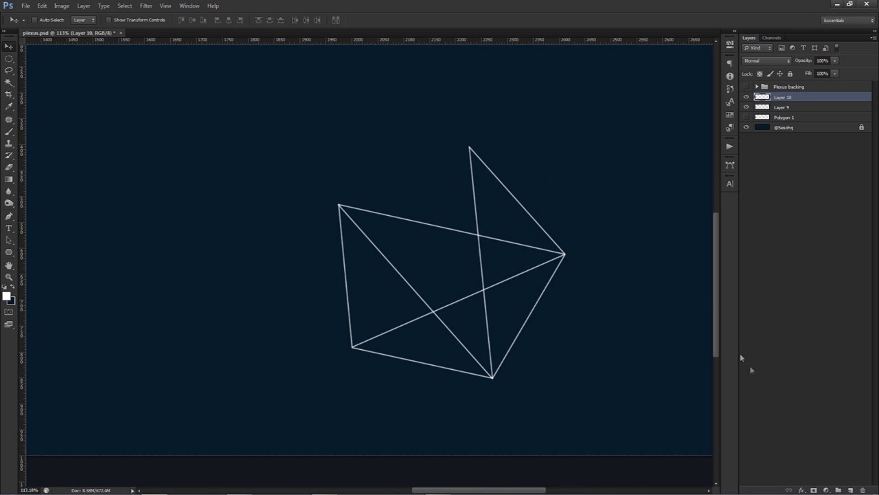
- Add a new layer above Layer 10 for the corner dots and activate the Elliptical Marquee tool
click(849, 489)
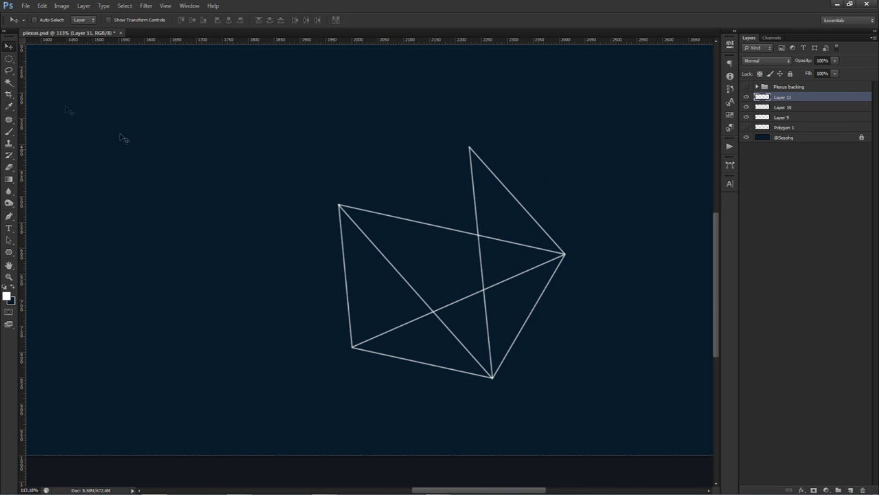
click(9, 59)
click(59, 69)
scroll(470, 147, up, 10)
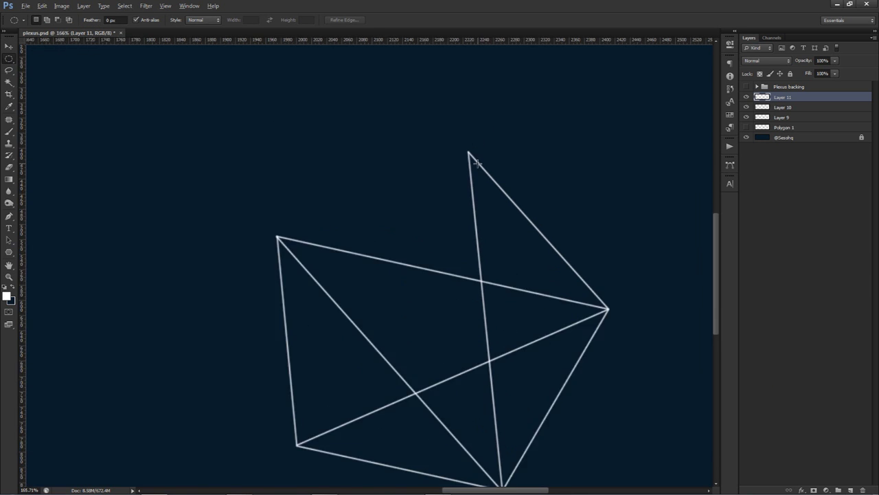
drag(457, 154, 471, 167)
mouse_move(468, 163)
mouse_down()
mouse_move(470, 176)
mouse_move(477, 160)
mouse_up()
key(ctrl+d)
key(ctrl+d)
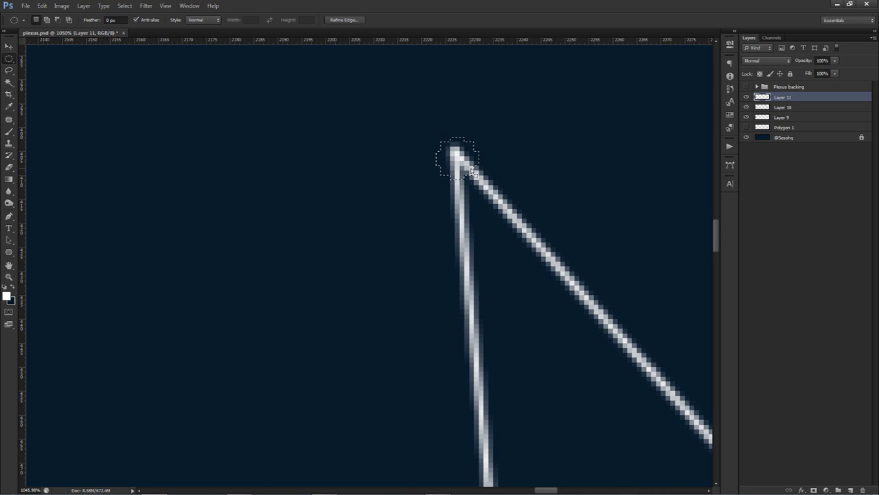
scroll(538, 192, down, 2)
scroll(538, 192, down, 3)
key(ctrl+d)
- Select a small circle around the topmost corner, fill it with white on Layer 11, and deselect
scroll(535, 173, up, 3)
drag(513, 178, 521, 196)
key(alt+BackSpace)
key(ctrl+d)
key(v)
scroll(543, 220, down, 4)
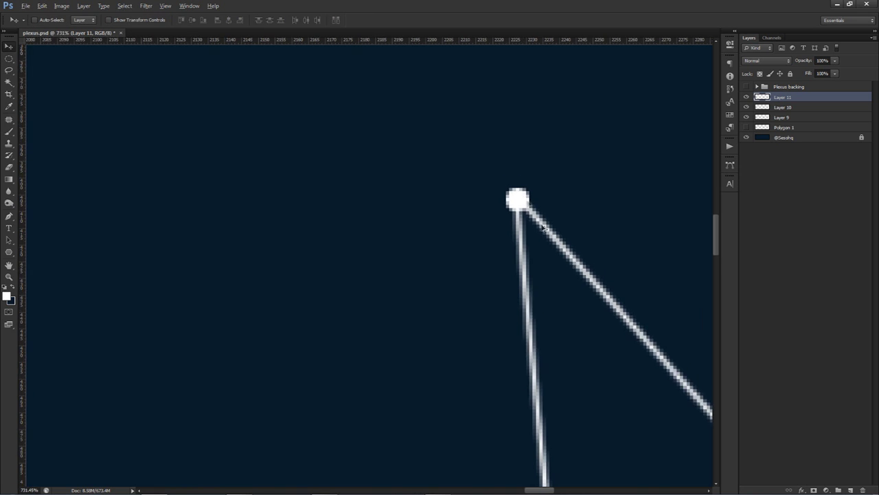
scroll(555, 224, down, 3)
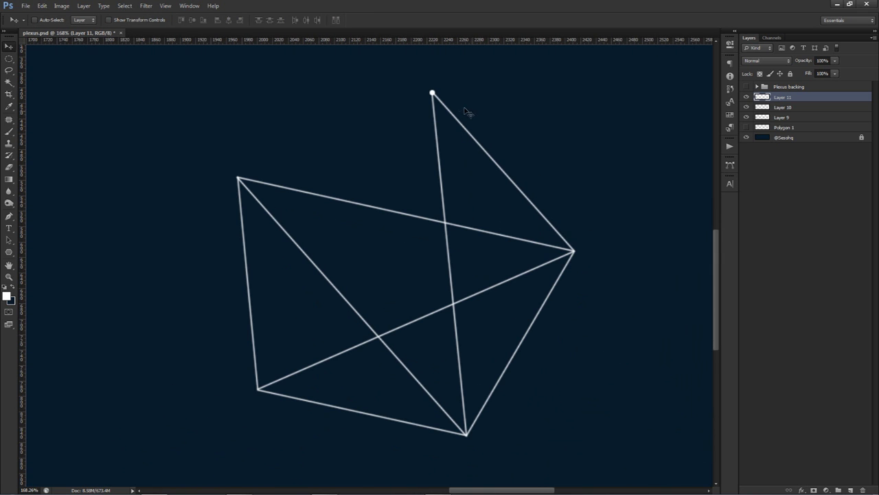
- Duplicate the white dot seven times, placing the copies on the remaining four corners and the three line crossings
drag(463, 114, 470, 237)
drag(486, 294, 409, 345)
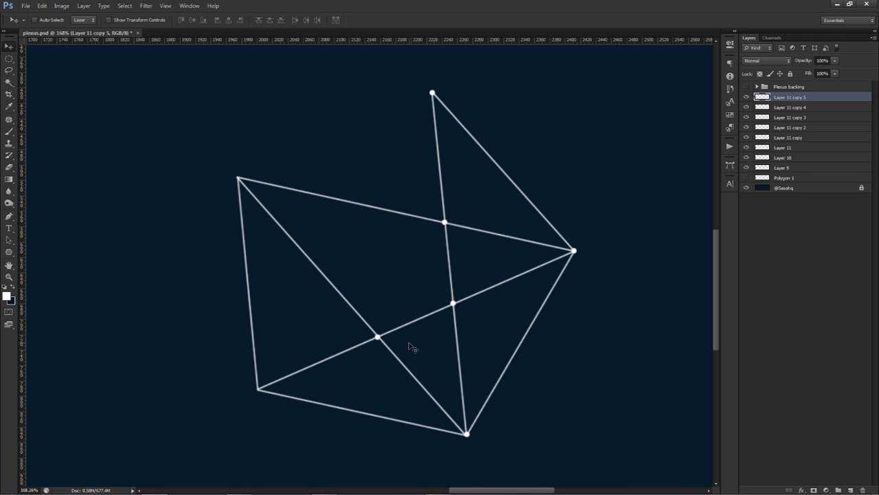
drag(410, 346, 276, 187)
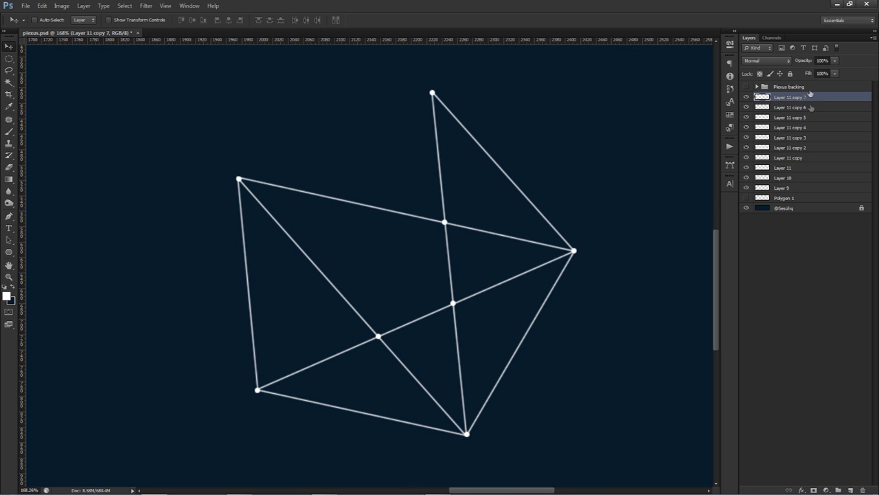
click(748, 148)
click(748, 157)
click(759, 158)
- Group all the dot and line layers, from Layer 11 copy 7 down to Layer 9
scroll(590, 208, down, 5)
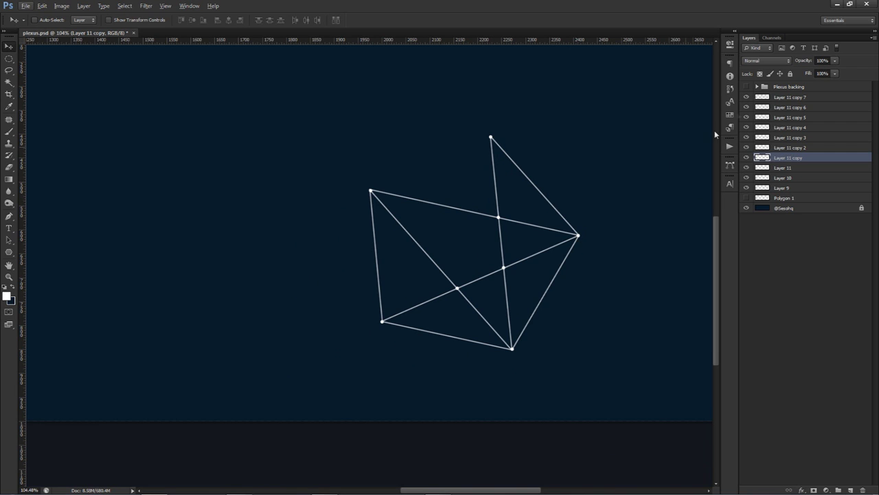
key(alt+period)
shift+click(783, 188)
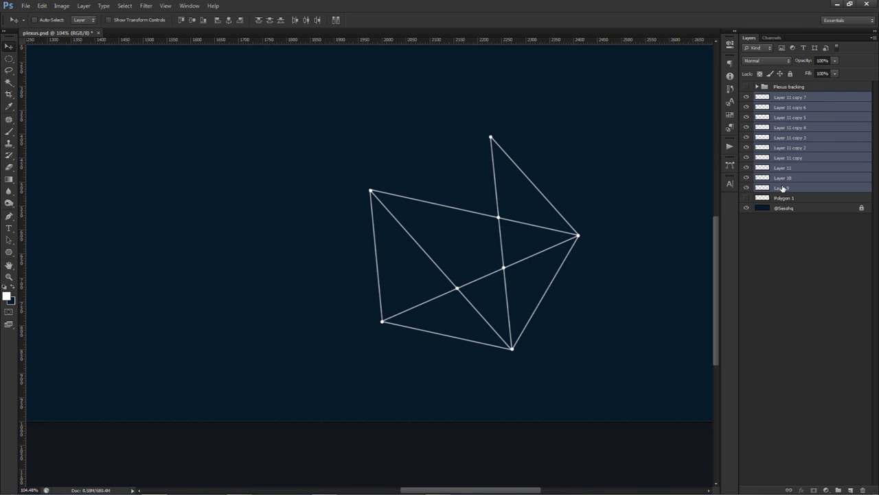
key(ctrl+g)
scroll(570, 206, down, 3)
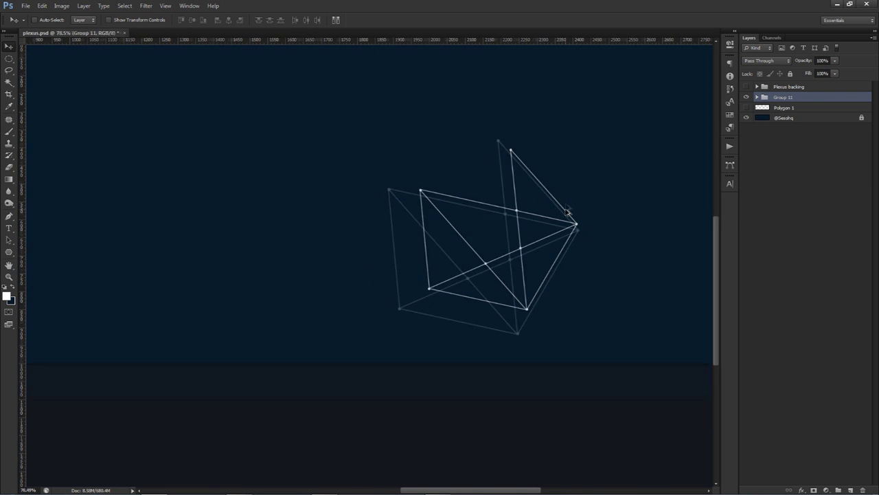
scroll(564, 213, down, 1)
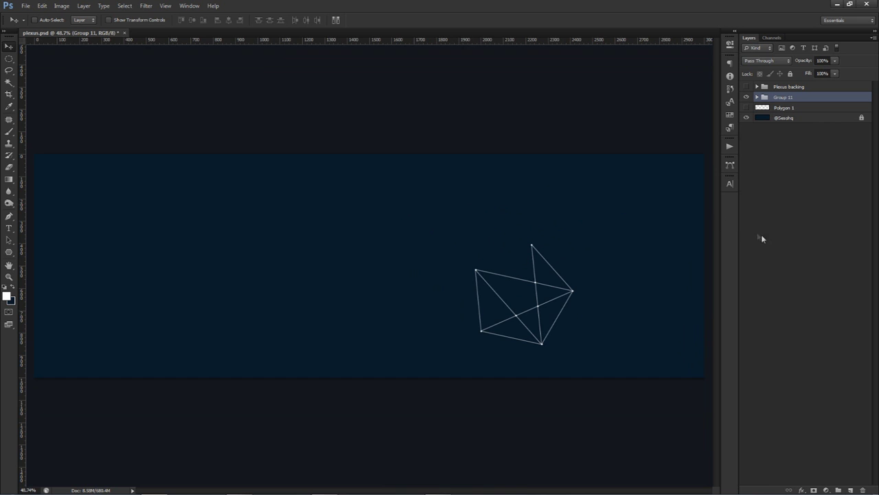
- Draw a white eight-sided polygon about 806 px wide beside the line figure, directly above the Polygon 1 layer
click(793, 109)
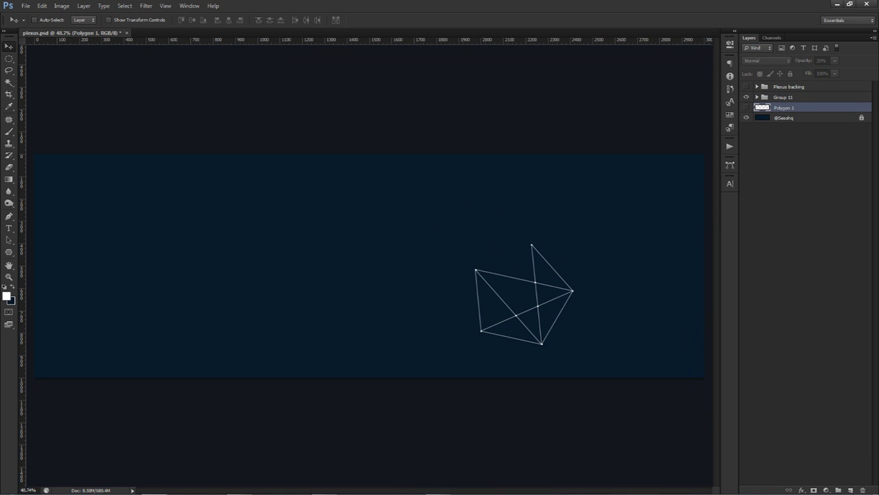
click(851, 490)
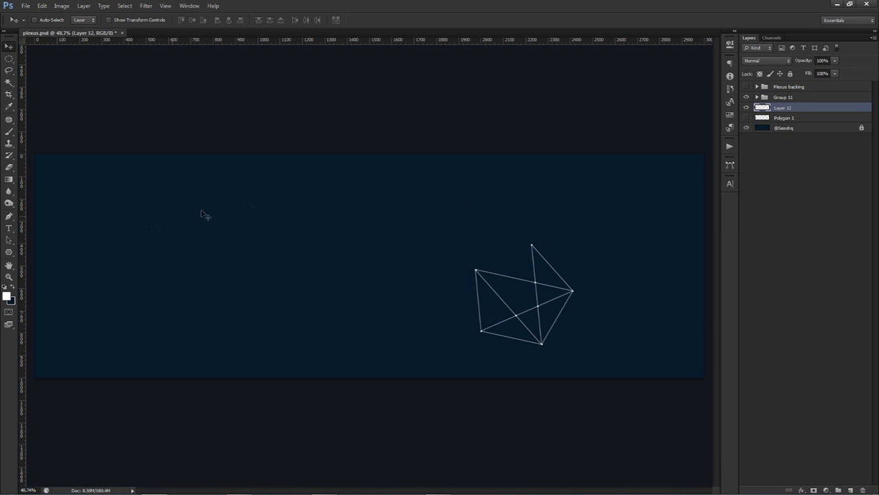
key(u)
click(354, 20)
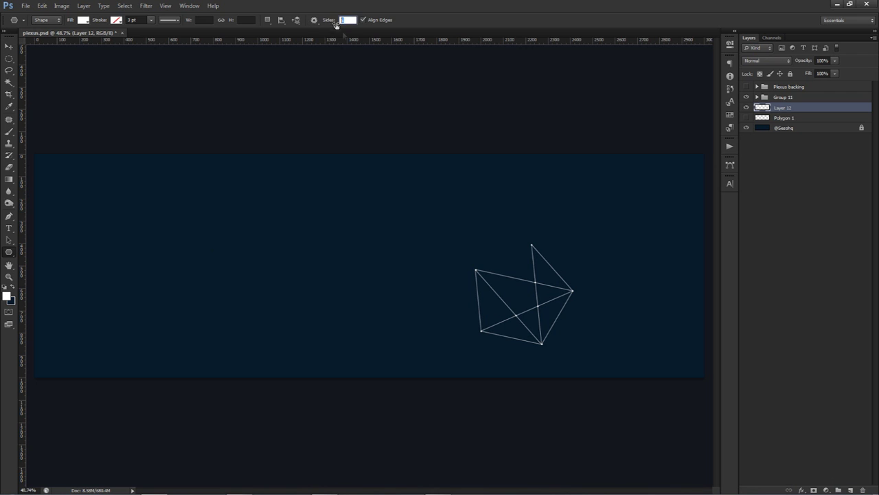
text(8)
drag(393, 276, 456, 369)
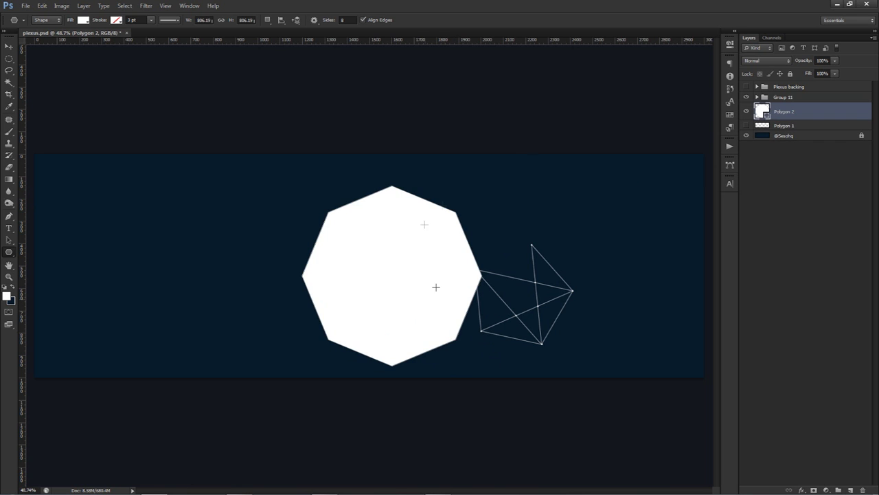
- Rasterize Polygon 2, lower its opacity to 19%, and move the octagon so its edge meets the line figure's left corner
right_click(832, 110)
click(827, 171)
click(836, 60)
click(803, 71)
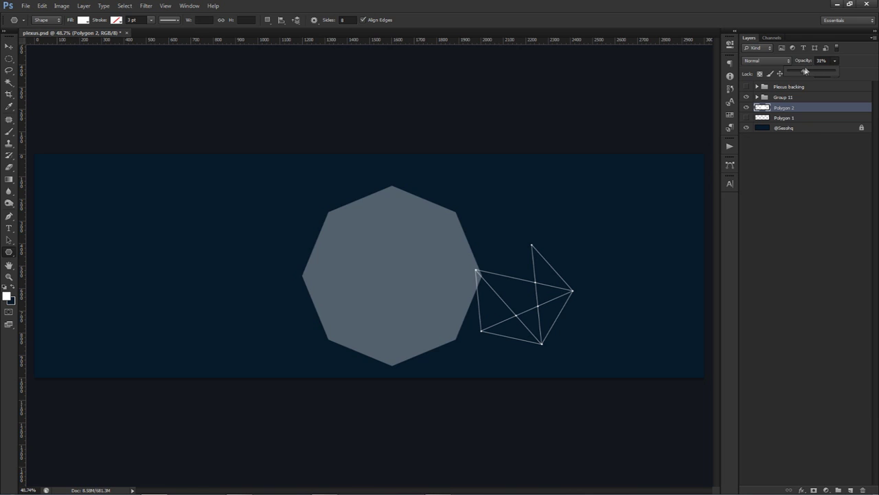
drag(806, 71, 797, 72)
key(v)
drag(487, 271, 481, 254)
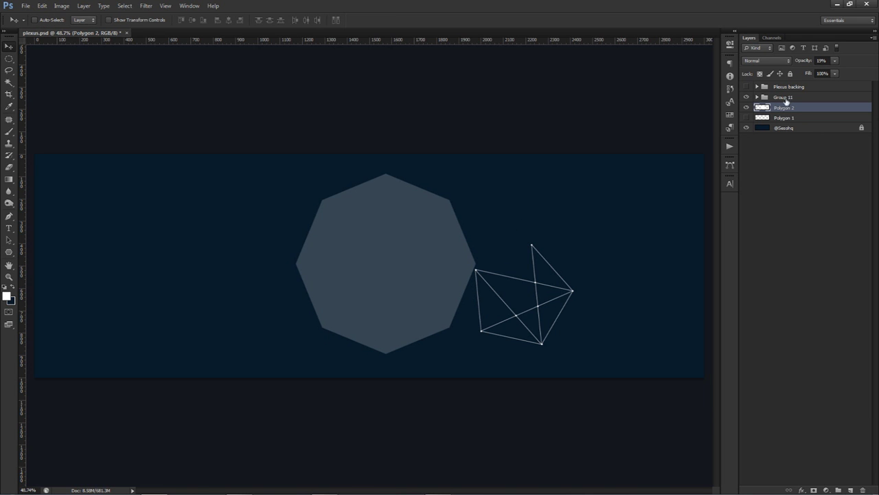
- Add a new layer above Polygon 2 and trace seven octagon corners with an open Pen path, skipping the upper-left one
click(851, 489)
key(p)
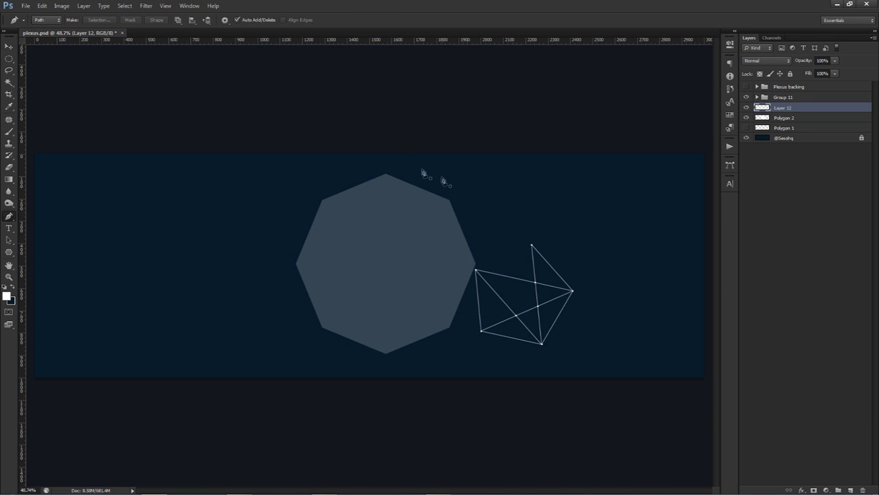
scroll(384, 174, up, 2)
scroll(385, 173, up, 3)
drag(514, 255, 484, 92)
click(485, 95)
click(540, 230)
click(485, 365)
click(349, 421)
click(214, 365)
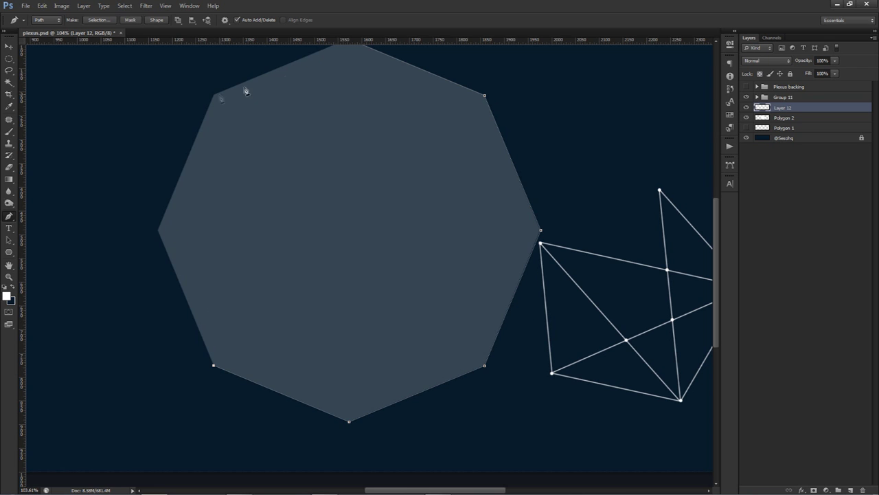
click(158, 231)
scroll(224, 226, up, 3)
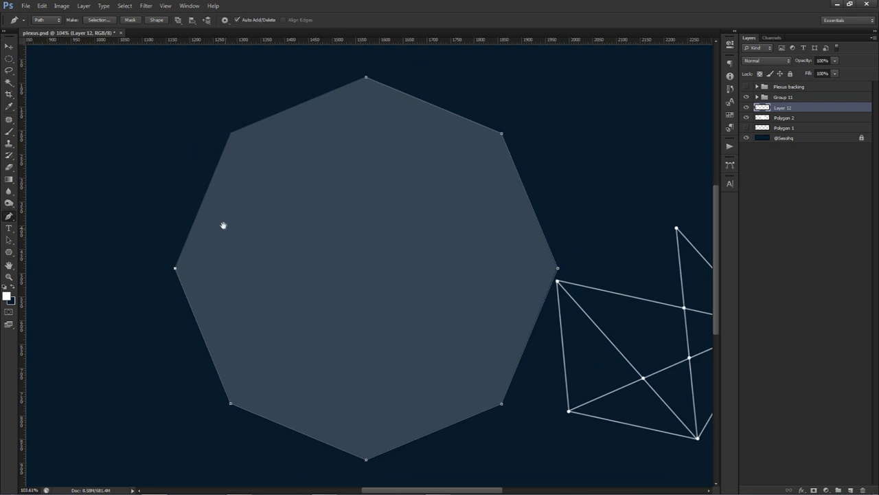
- Stroke the octagon path with the Brush on Layer 12 and delete the path
right_click(597, 145)
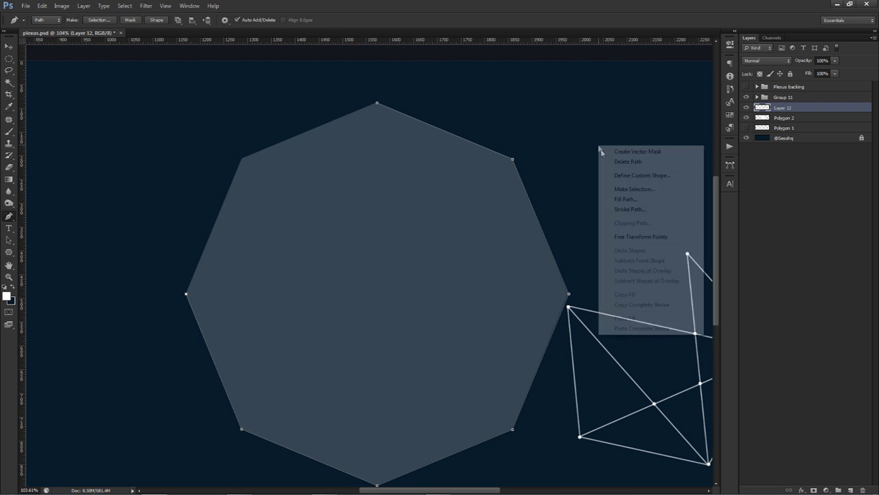
click(622, 208)
key(Return)
right_click(541, 127)
click(569, 145)
- Add a new layer above Layer 12 and delete the Polygon 2 and Polygon 1 layers
click(850, 489)
click(747, 128)
click(788, 130)
key(Delete)
key(Delete)
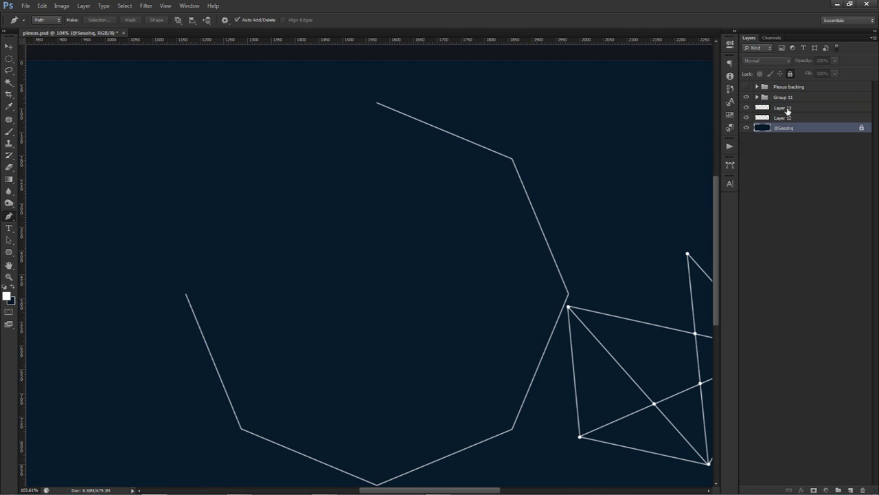
- On Layer 13, draw a zigzag Pen path across the octagon's interior, linking its seven outlined corners from top to bottom
click(787, 107)
click(378, 104)
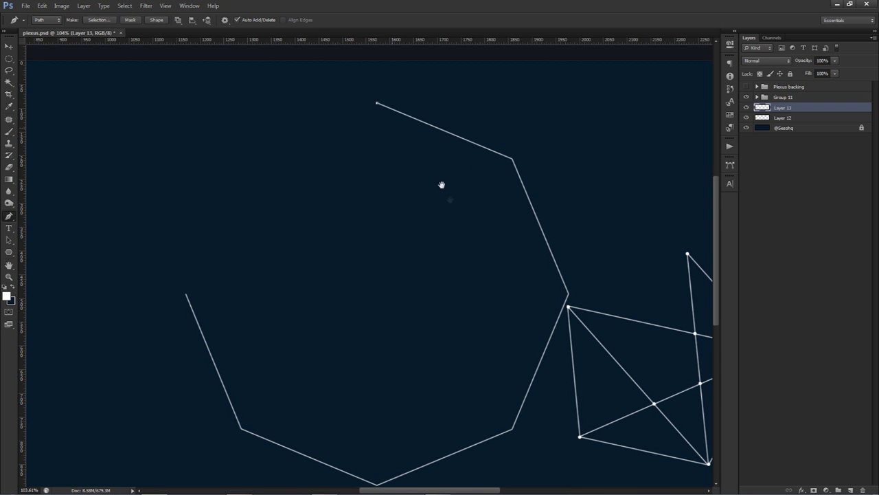
drag(450, 200, 438, 123)
click(501, 354)
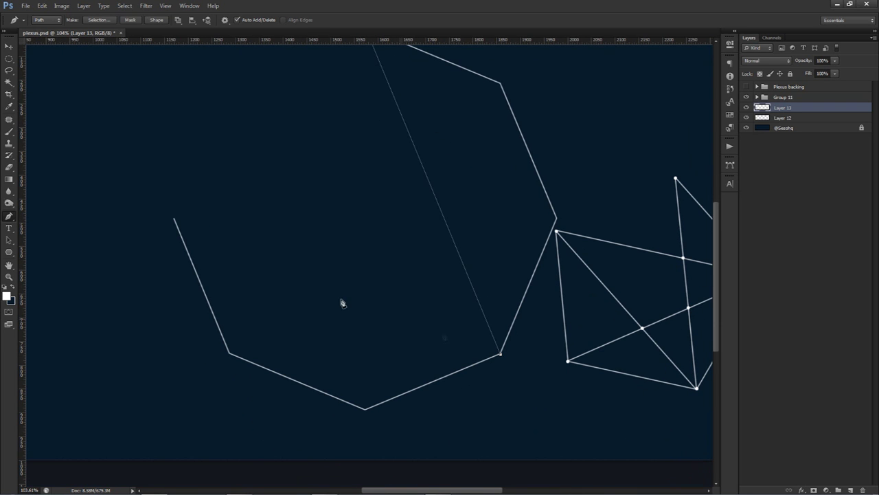
click(175, 220)
click(501, 84)
click(229, 354)
click(558, 220)
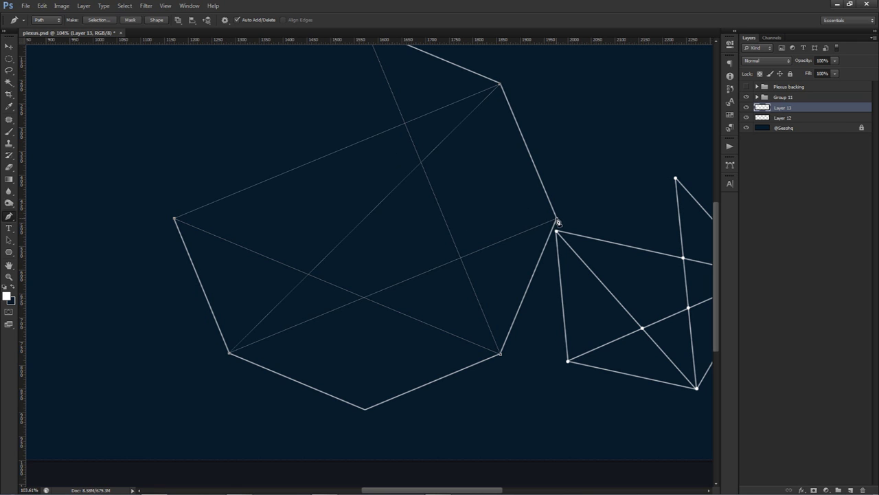
click(364, 410)
scroll(448, 219, down, 2)
- Stroke the zigzag path with the Brush on Layer 13 and delete the path
right_click(510, 153)
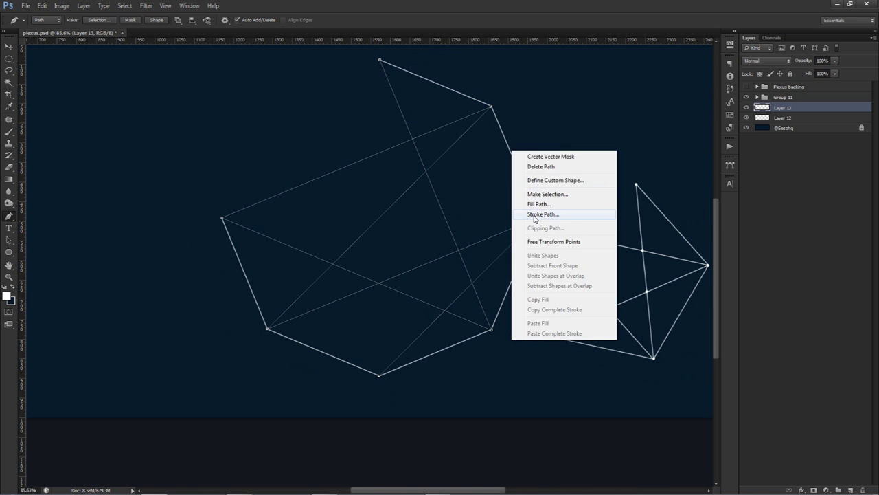
click(536, 215)
click(500, 165)
right_click(529, 110)
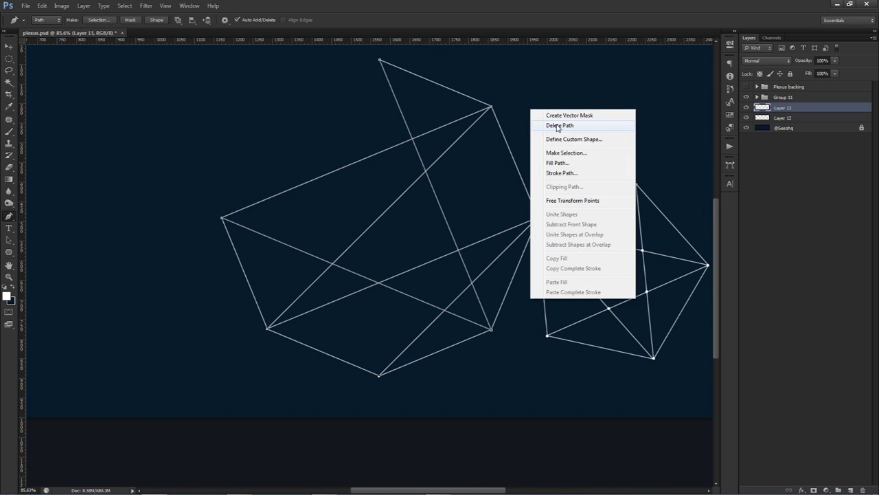
click(546, 126)
- Duplicate a white dot layer from Group 11 below Layer 13 and place the dot on the octagon's right corner
click(757, 97)
click(790, 108)
drag(795, 108, 790, 223)
click(757, 97)
key(v)
mouse_move(648, 277)
mouse_down()
mouse_move(584, 235)
mouse_move(646, 262)
mouse_up()
drag(581, 238, 584, 242)
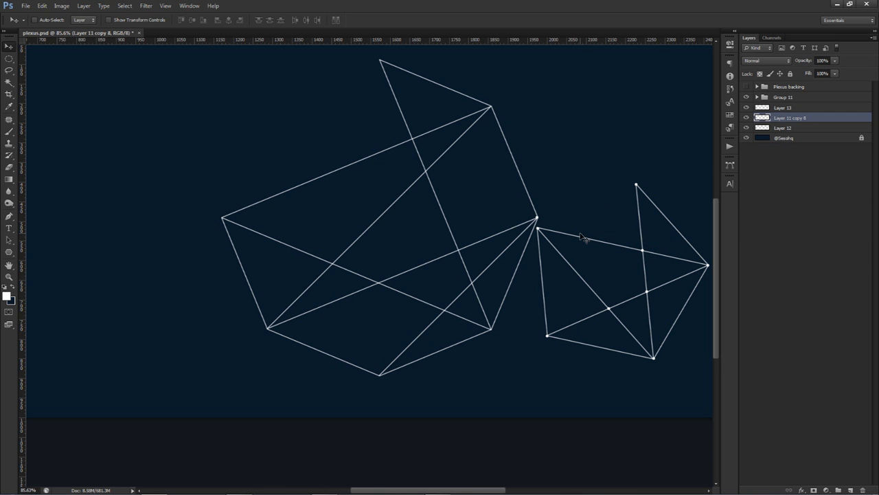
- Place copies of the white dot on the octagon's remaining corners and on every crossing of its inner lines
drag(594, 244, 550, 138)
alt+click(550, 139)
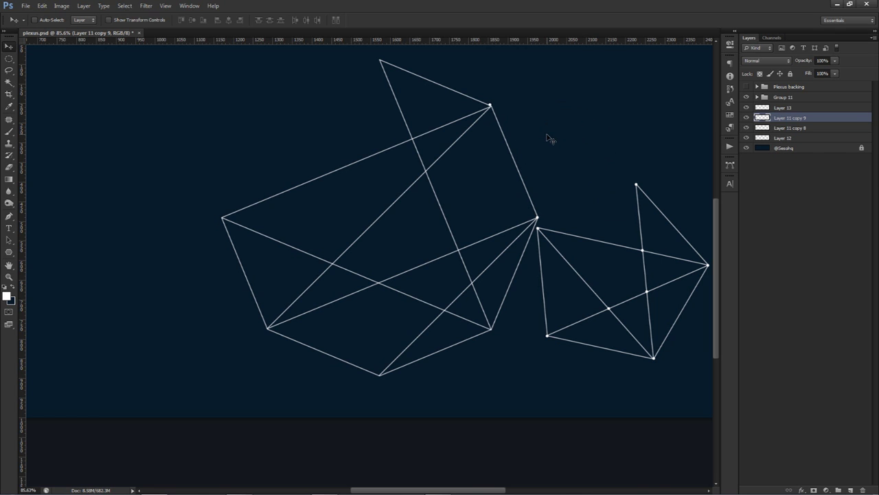
drag(508, 150, 433, 169)
alt+click(406, 104)
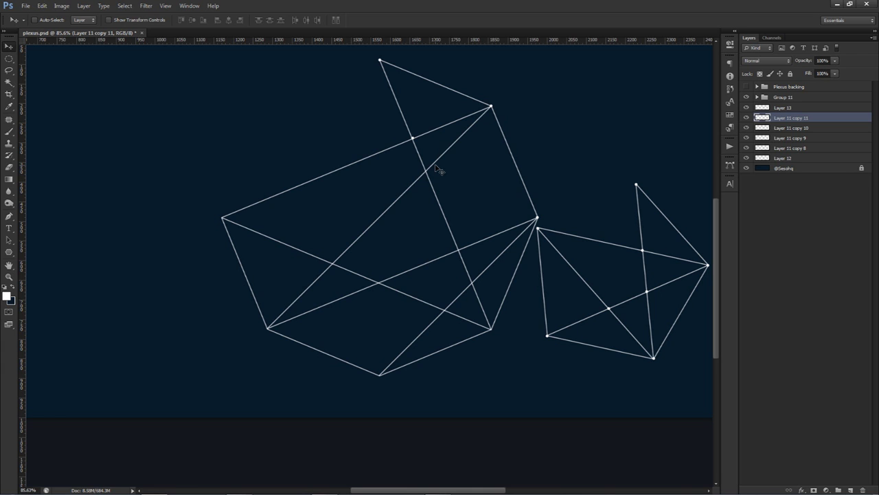
drag(433, 148, 444, 178)
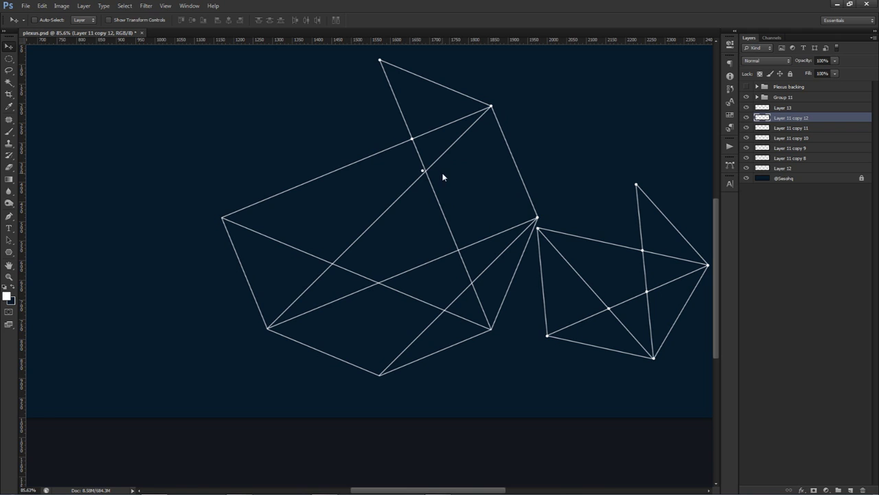
drag(433, 178, 465, 251)
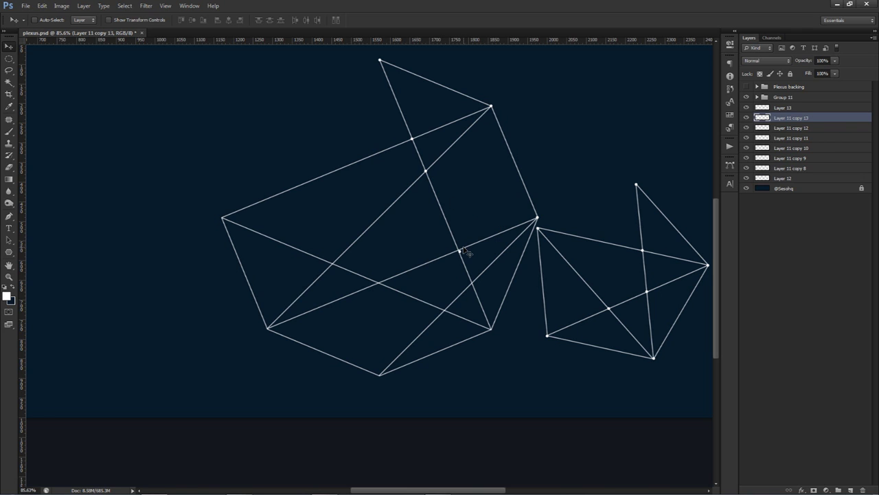
drag(463, 248, 478, 283)
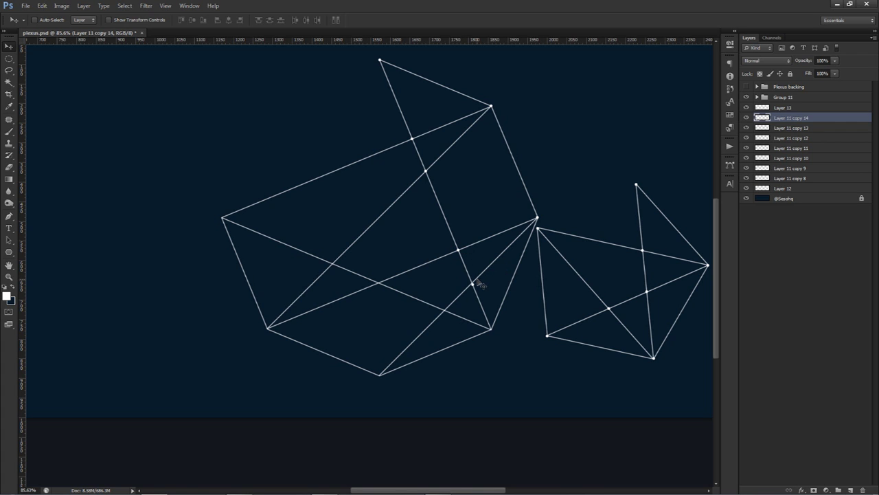
drag(479, 284, 402, 371)
drag(407, 327, 266, 227)
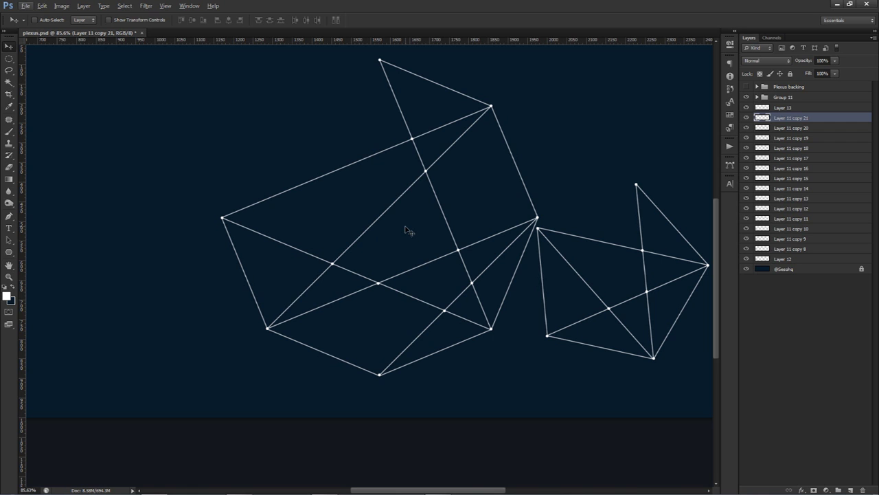
- Group all octagon layers from Layer 13 down to Layer 12
click(783, 110)
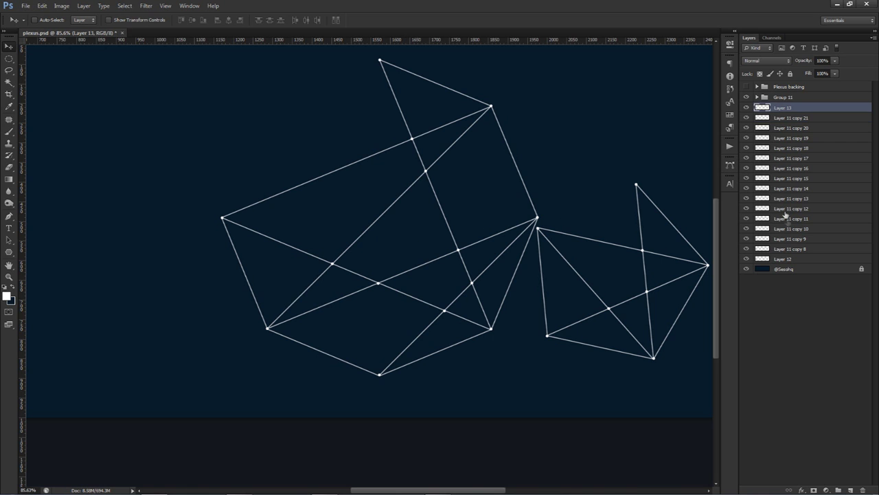
shift+click(787, 259)
key(ctrl+g)
- Add a new layer and draw a white six-sided polygon about 256 by 267 px to the lower right of the pentagon
scroll(457, 201, down, 3)
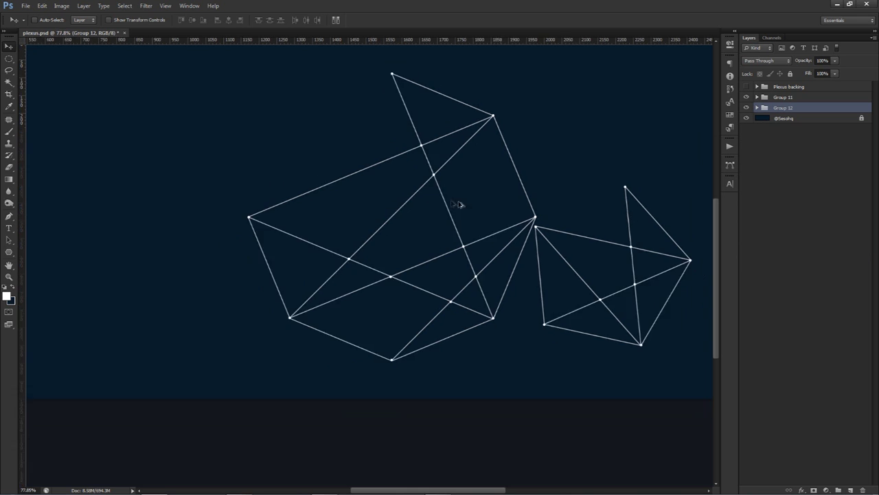
scroll(492, 250, up, 1)
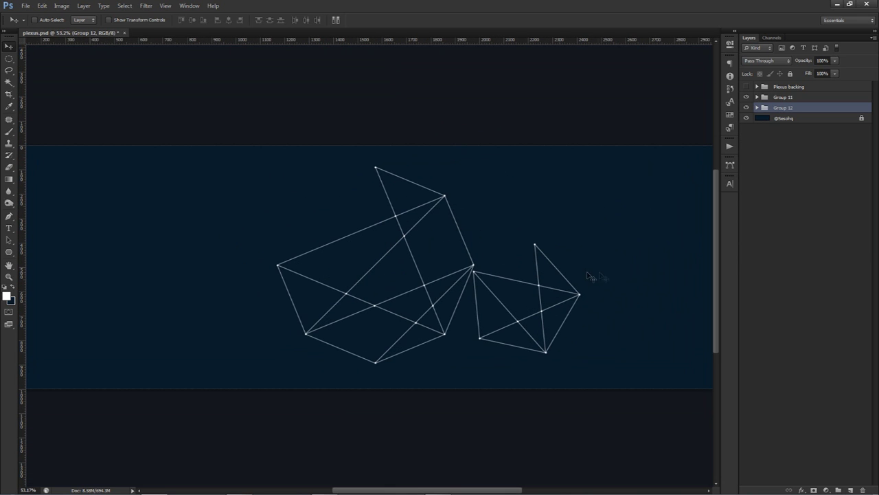
click(850, 489)
key(m)
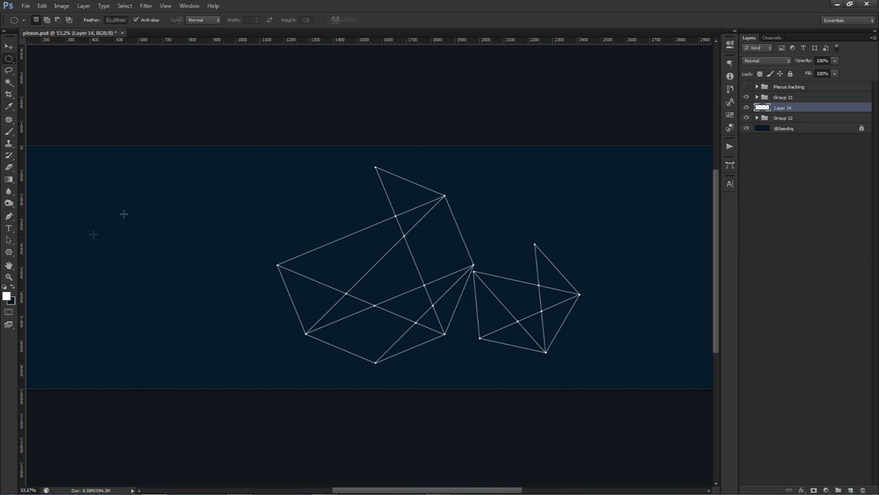
click(9, 252)
click(348, 20)
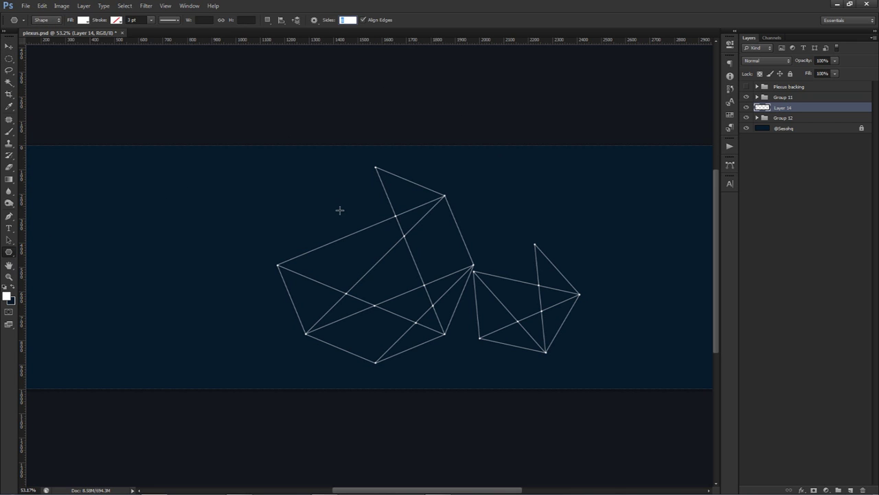
text(6)
mouse_move(610, 349)
mouse_down()
mouse_move(622, 380)
mouse_move(622, 343)
mouse_up()
- Rasterize the Polygon 1 layer and set its opacity to 18%
key(a)
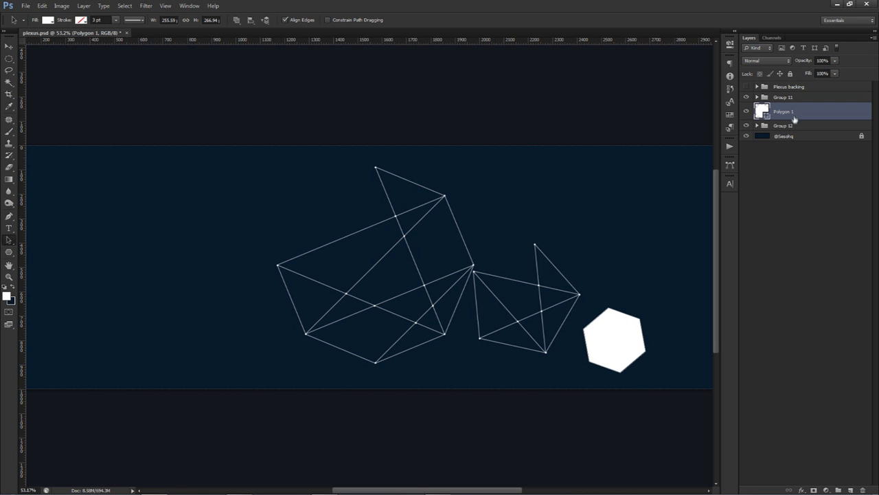
right_click(794, 113)
click(797, 182)
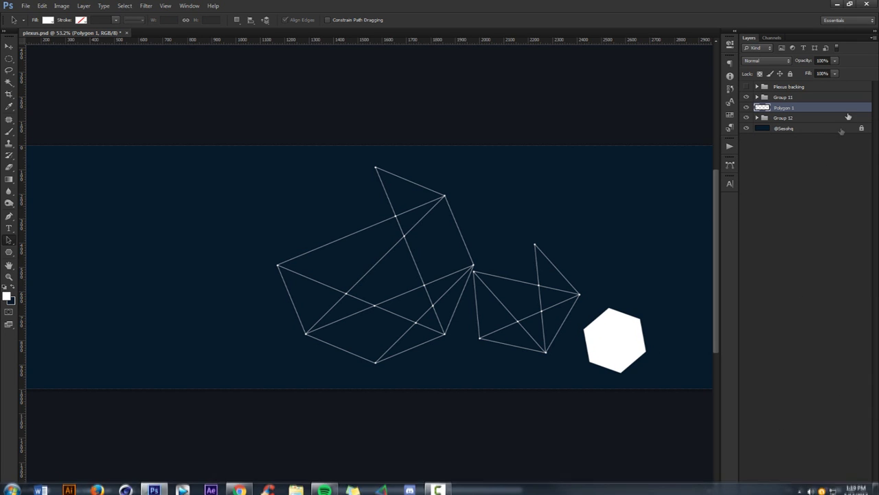
drag(835, 60, 798, 72)
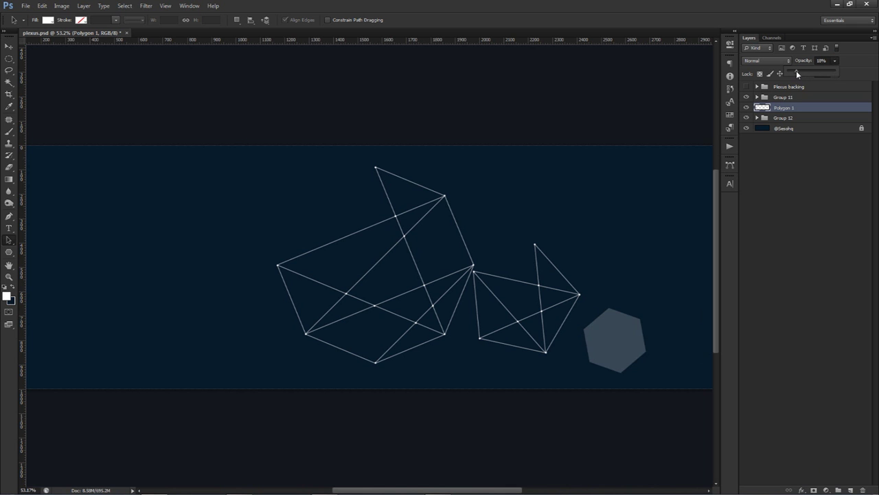
- Trace the hexagon's six corners with an open Pen path, starting at the top and ending at the upper-left corner
key(p)
scroll(659, 308, up, 4)
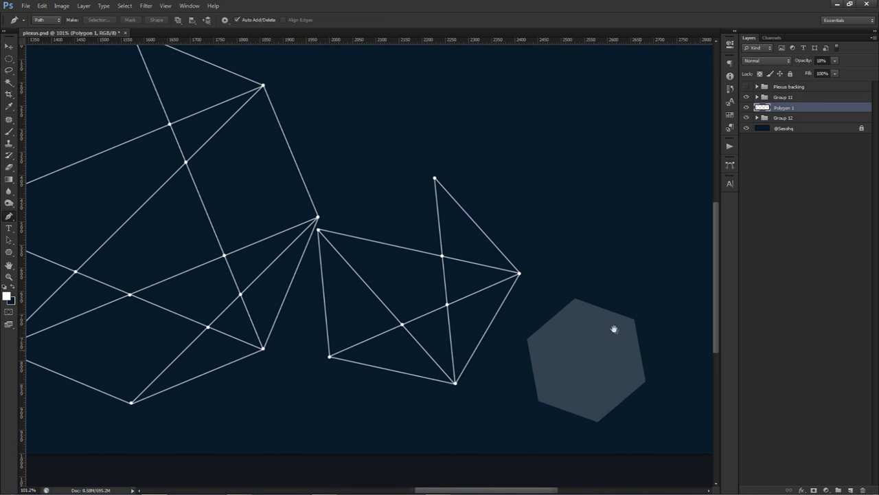
drag(617, 331, 613, 327)
click(549, 280)
click(608, 297)
click(621, 362)
click(570, 399)
click(513, 379)
click(501, 317)
click(548, 276)
right_click(563, 271)
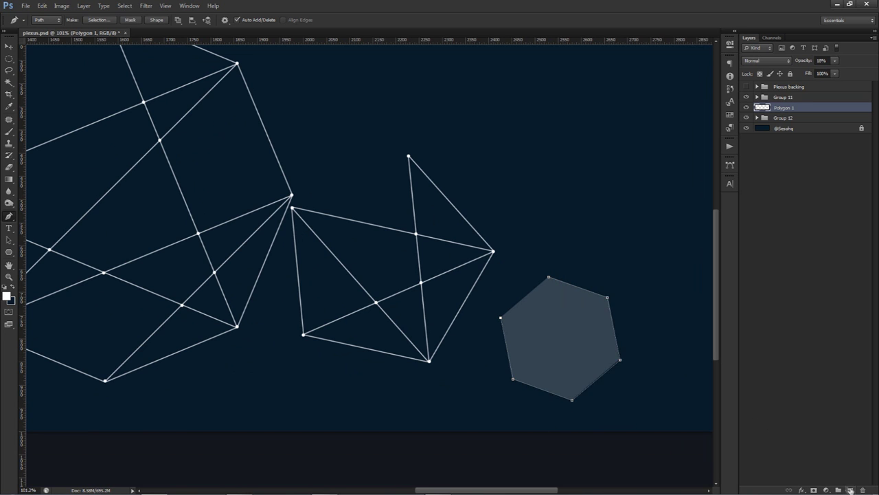
- Add a new layer above Polygon 1, stroke the hexagon path with the Brush and delete the path
click(851, 490)
right_click(583, 296)
click(614, 359)
click(503, 163)
right_click(579, 195)
click(608, 212)
- Hide Polygon 1 and, on a new layer, draw a zigzag Pen path across the hexagon linking its six corners
click(747, 117)
click(850, 490)
click(550, 278)
click(572, 399)
click(608, 298)
click(501, 318)
click(621, 359)
click(513, 379)
- Stroke the hexagon's zigzag path with the Brush on Layer 15
right_click(543, 154)
click(574, 217)
click(503, 163)
- Duplicate a white dot layer from Group 11 below Layer 15 and move the dot to the hexagon
click(757, 97)
click(803, 109)
key(ctrl+j)
drag(800, 109, 779, 224)
click(757, 97)
drag(432, 309, 617, 336)
- Place copies of the white dot on the hexagon's remaining corners and inner line crossings
scroll(621, 318, up, 3)
drag(604, 283, 539, 368)
drag(539, 369, 529, 315)
drag(531, 303, 443, 335)
scroll(443, 334, down, 5)
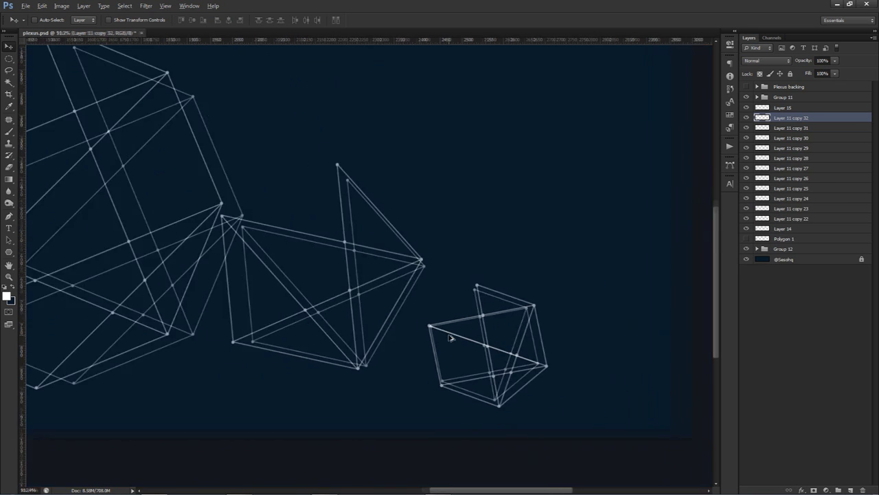
- Group all hexagon layers from Layer 15 down to Layer 14
click(783, 108)
shift+click(786, 228)
key(ctrl+g)
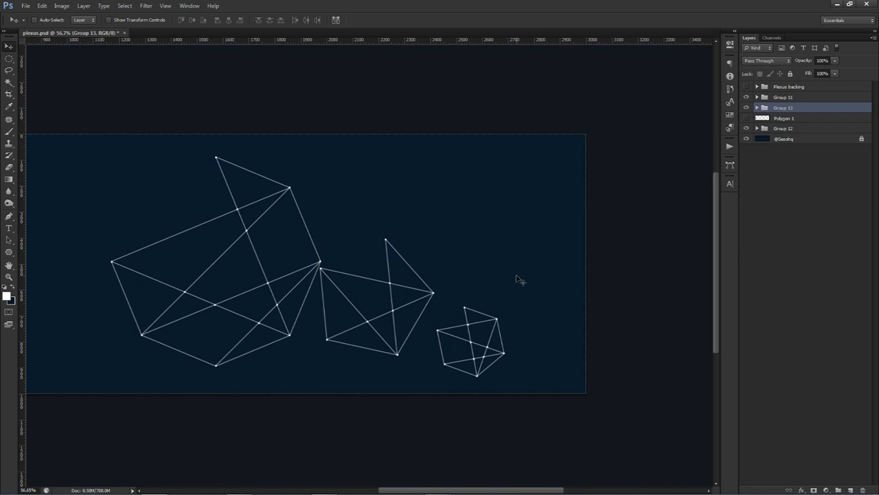
- Check which polygons Group 13 and Group 11 hold by toggling their visibility, and delete the hidden Polygon 1 layer
scroll(519, 277, down, 3)
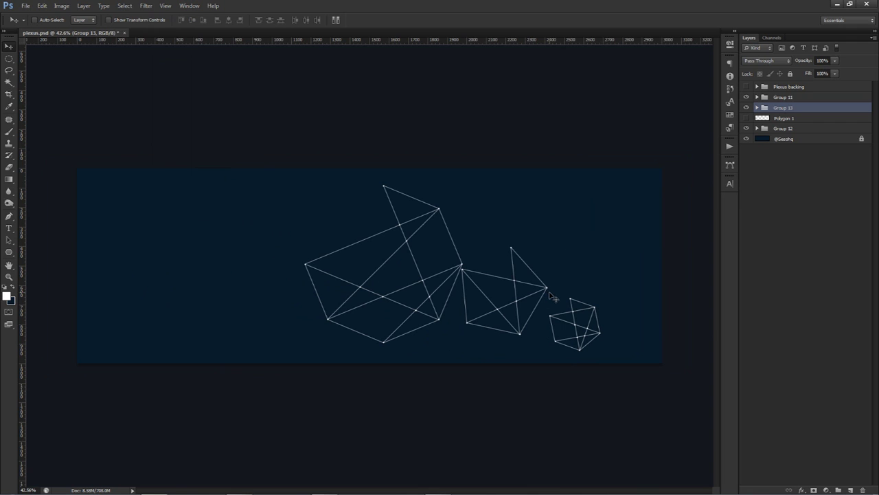
click(783, 98)
click(758, 107)
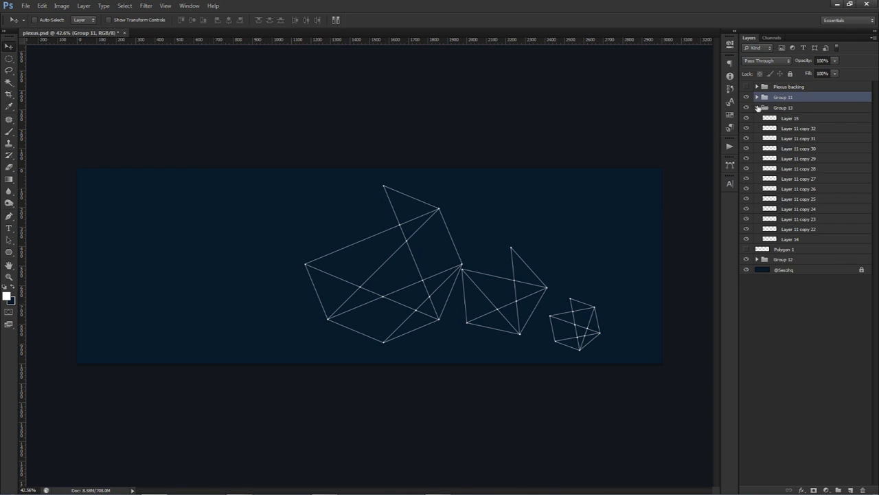
click(758, 107)
click(747, 108)
click(746, 107)
click(746, 97)
click(746, 97)
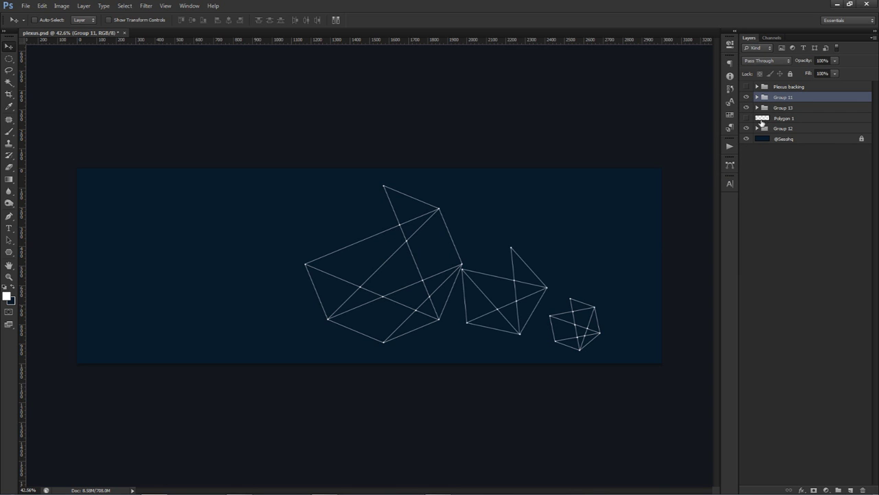
click(786, 118)
key(Delete)
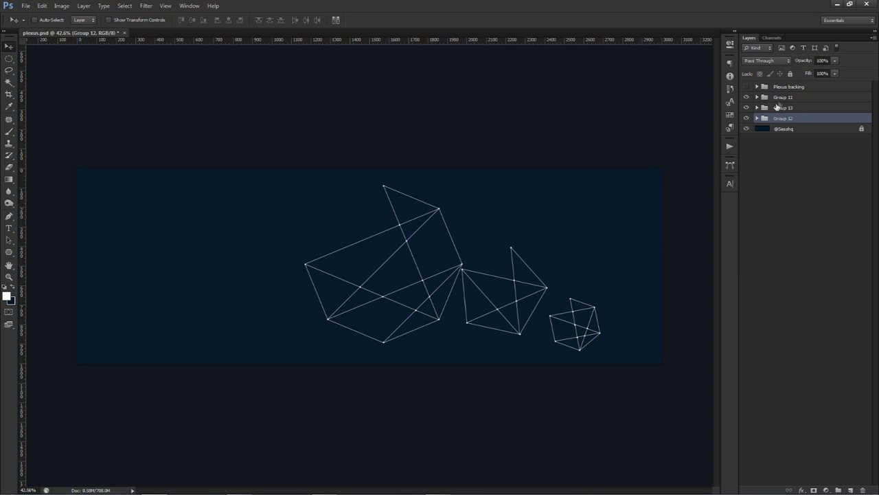
- Shift the pentagon in Group 11, the hexagon in Group 13 and the octagon in Group 12 to the right
click(780, 97)
click(746, 98)
click(746, 97)
drag(550, 183, 610, 157)
click(771, 112)
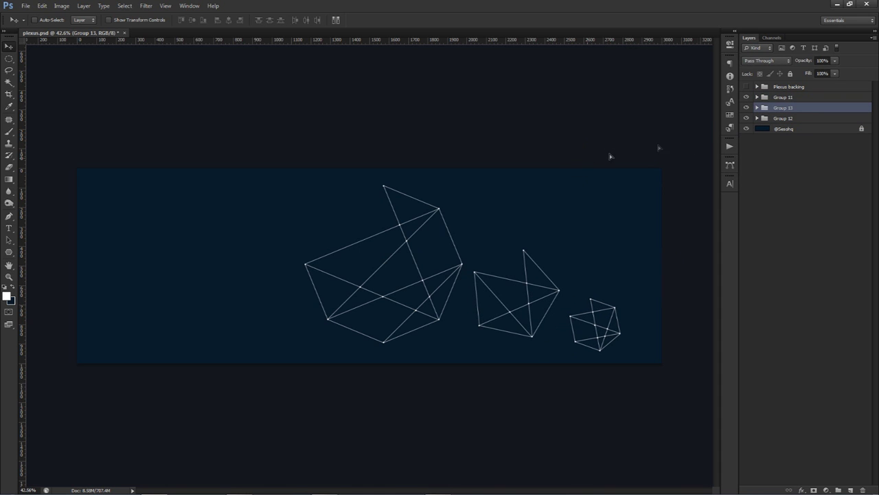
click(781, 97)
drag(570, 188, 560, 163)
click(782, 108)
click(783, 118)
drag(501, 190, 530, 190)
- Rotate Group 12 with Free Transform until the octagon's open spike points to the lower left, beside the pentagon
key(ctrl+t)
drag(549, 261, 303, 285)
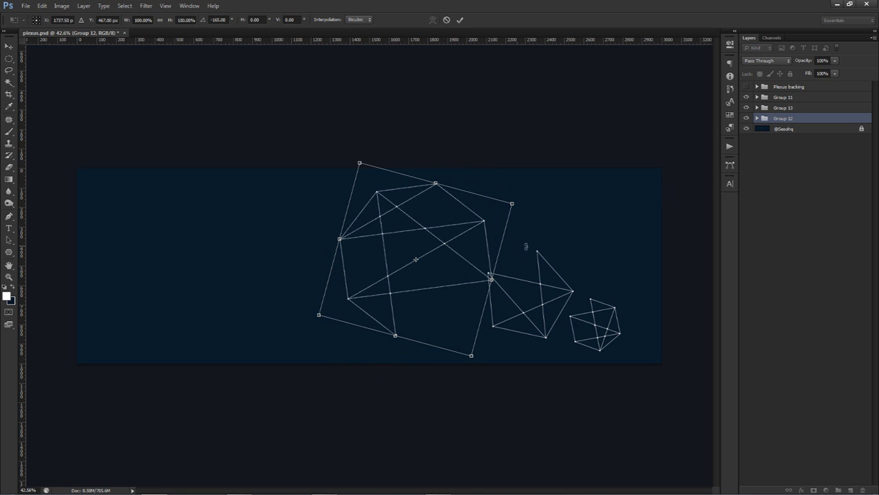
drag(530, 193, 538, 249)
key(Return)
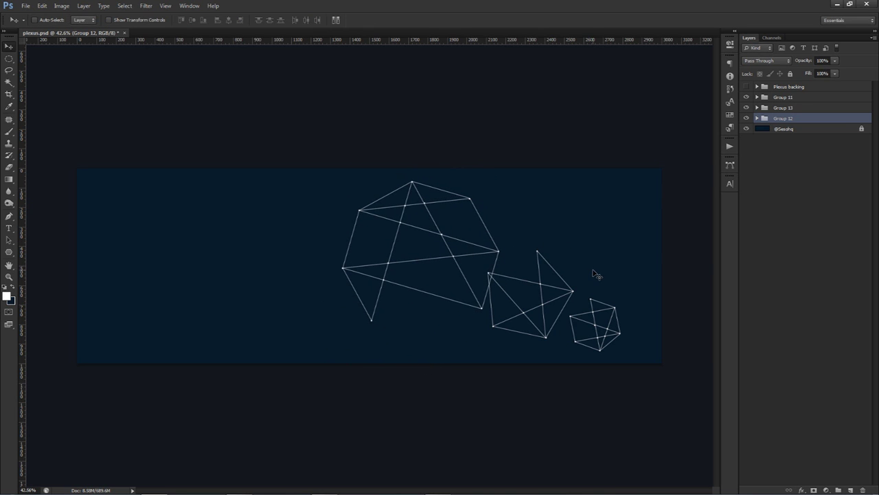
click(777, 98)
drag(630, 241, 644, 222)
key(ctrl+z)
- Rotate the hexagon in Group 13 slightly clockwise and move it left so it overlaps the pentagon's right edge
click(770, 109)
key(ctrl+t)
key(Return)
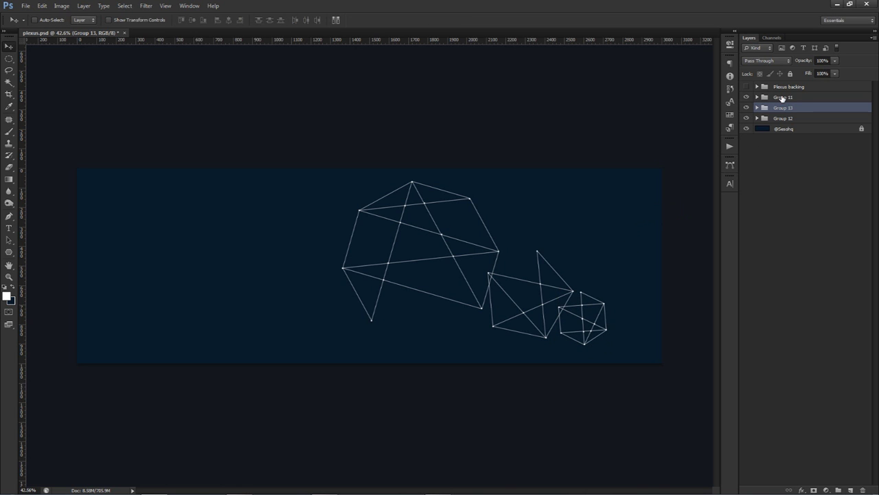
- Rotate Group 11, Group 13 and Group 12 together slightly counterclockwise and shift them a little to the left
ctrl+click(781, 98)
ctrl+click(782, 118)
key(ctrl+t)
drag(648, 234, 518, 270)
key(Return)
key(ctrl+j)
key(ctrl+z)
key(ctrl+semicolon)
drag(481, 294, 476, 290)
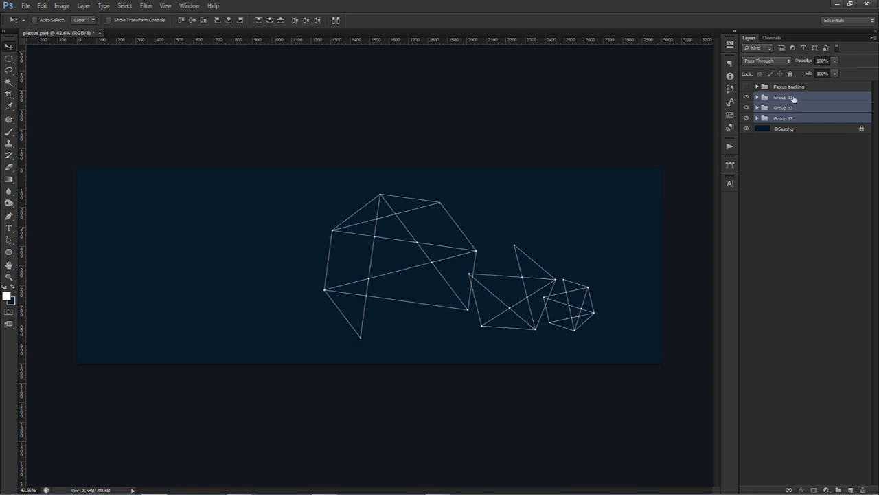
- Combine the three polygon groups into one group and name it Backup
key(ctrl+g)
double_click(782, 98)
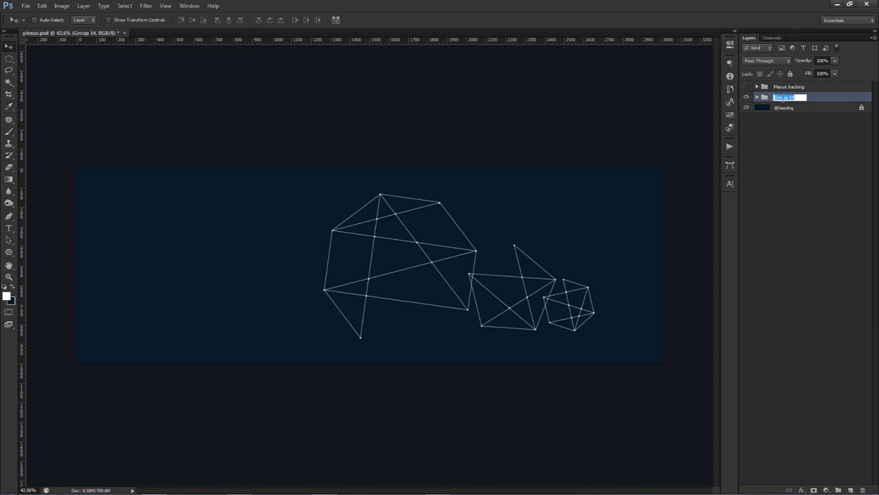
text(Backup)
key(Return)
- Duplicate the Backup group, merge the copy into a single layer and hide the original group
key(ctrl+j)
key(ctrl+e)
click(746, 108)
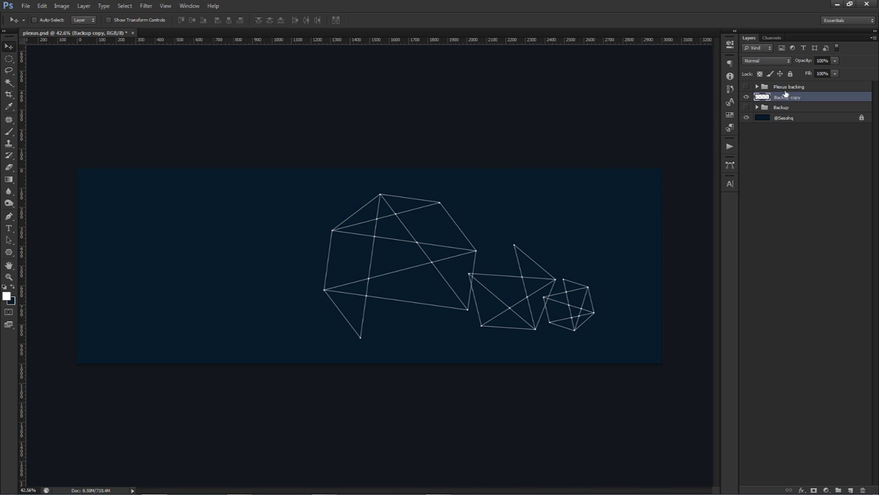
- Rename the merged layer as Poly and check its content by toggling its visibility
double_click(786, 98)
text(Poly)
key(Return)
click(746, 97)
click(746, 97)
- Apply a light blue Color Overlay layer style to the Poly layer
double_click(821, 96)
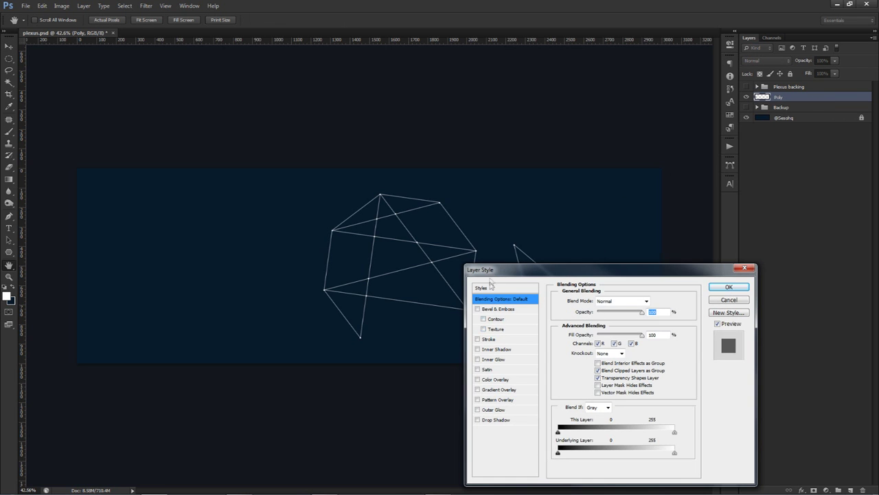
click(557, 316)
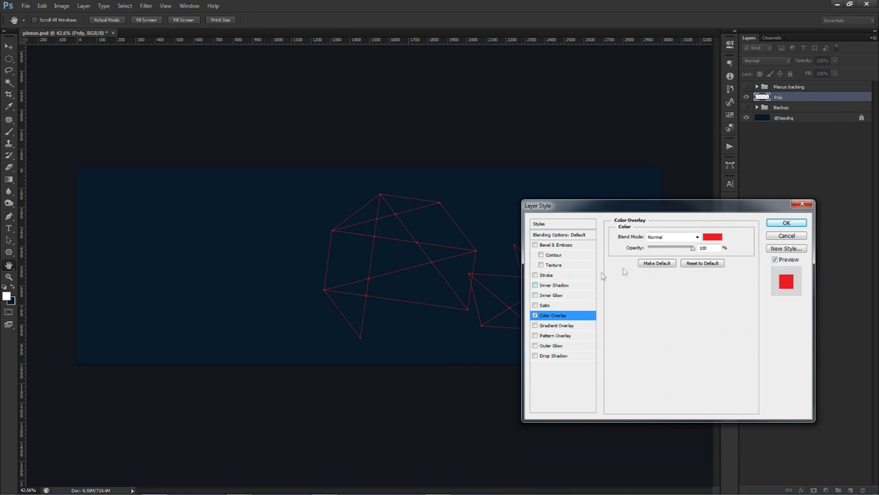
click(712, 237)
click(577, 419)
drag(577, 421, 577, 421)
drag(545, 370, 547, 372)
click(674, 359)
click(787, 224)
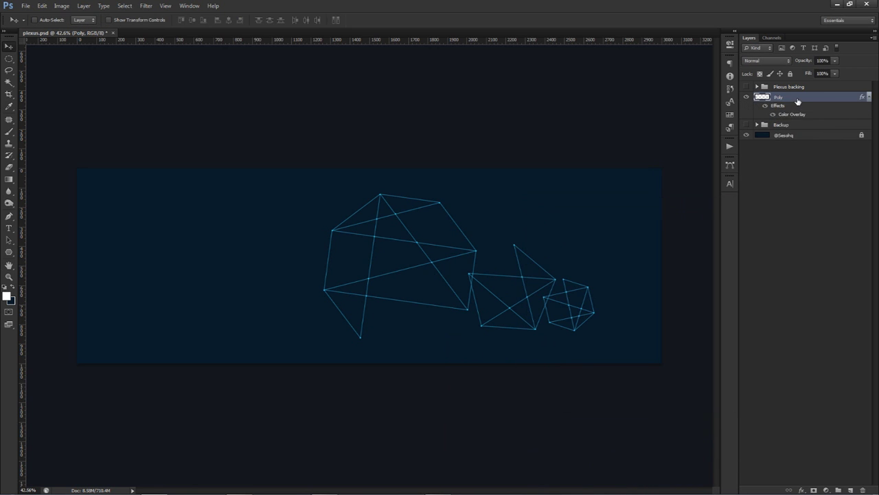
- Duplicate the Poly layer down and to the right of the original and change the copy's Color Overlay to red (#f61f33)
drag(433, 203, 470, 258)
double_click(792, 114)
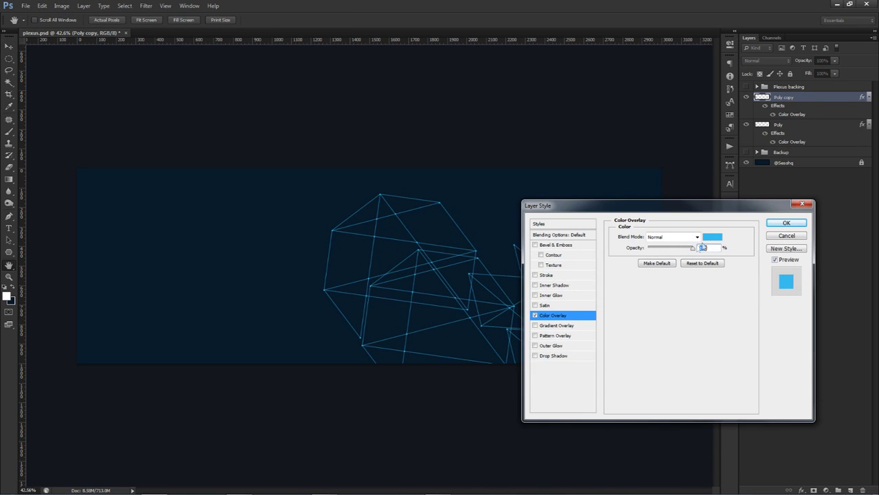
click(713, 236)
drag(584, 373, 586, 371)
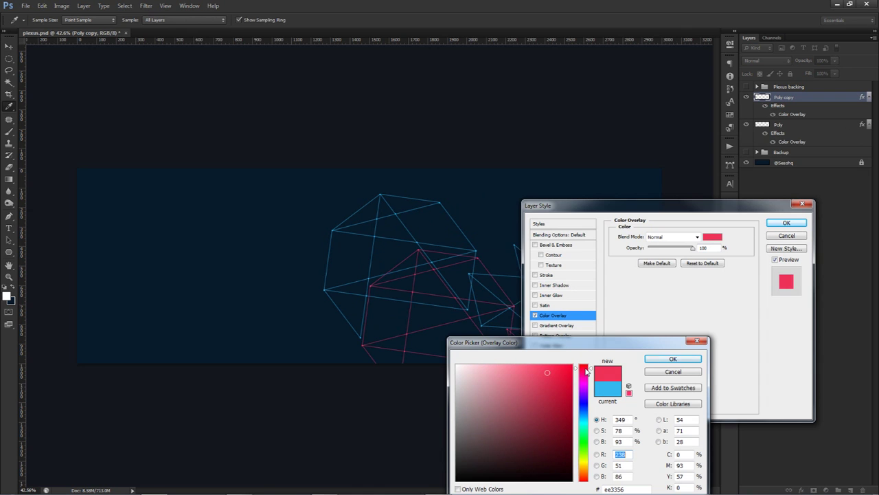
click(554, 369)
drag(583, 372, 584, 370)
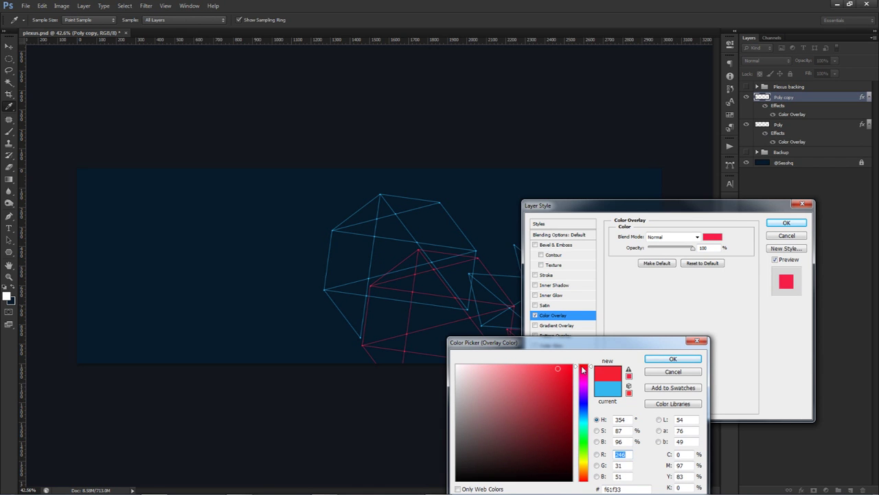
click(663, 359)
click(785, 224)
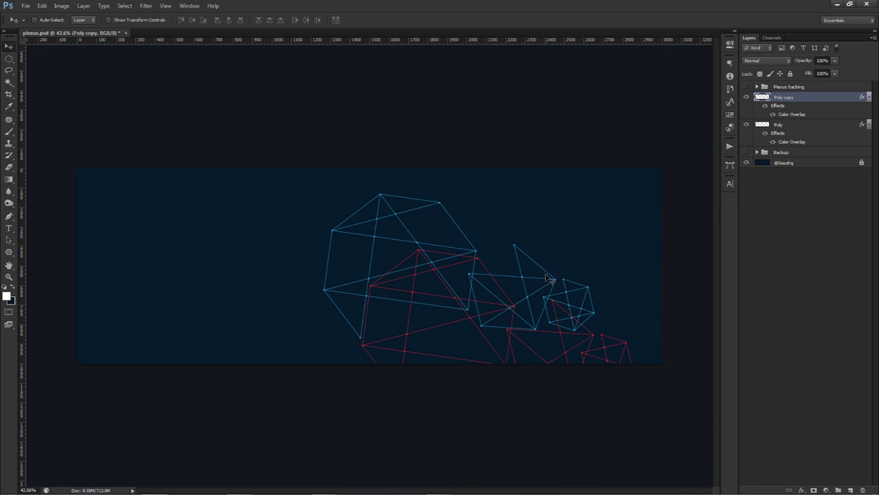
- Flip the red polygon copy around by rotating it about half a turn and position it along the banner's lower right edge
key(ctrl+t)
drag(559, 186, 462, 402)
drag(661, 230, 651, 208)
drag(505, 323, 515, 346)
key(Return)
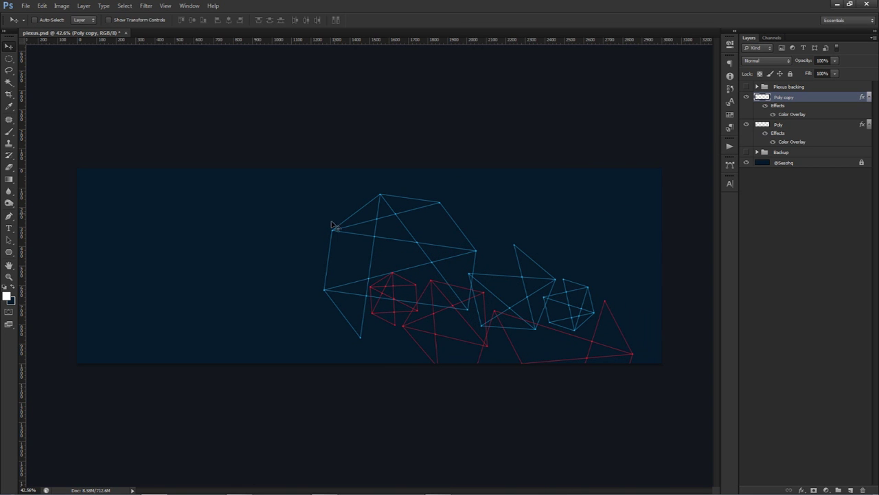
- Duplicate the red polygons, scale the copy to about 59%, rotate it about 172° and place it at the banner's upper right
drag(546, 338, 579, 225)
key(ctrl+t)
drag(665, 145, 487, 288)
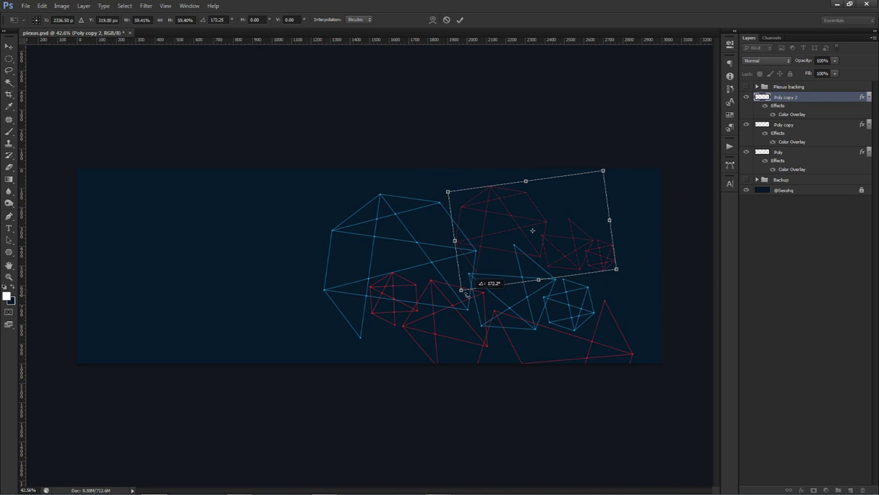
key(Return)
drag(569, 247, 567, 250)
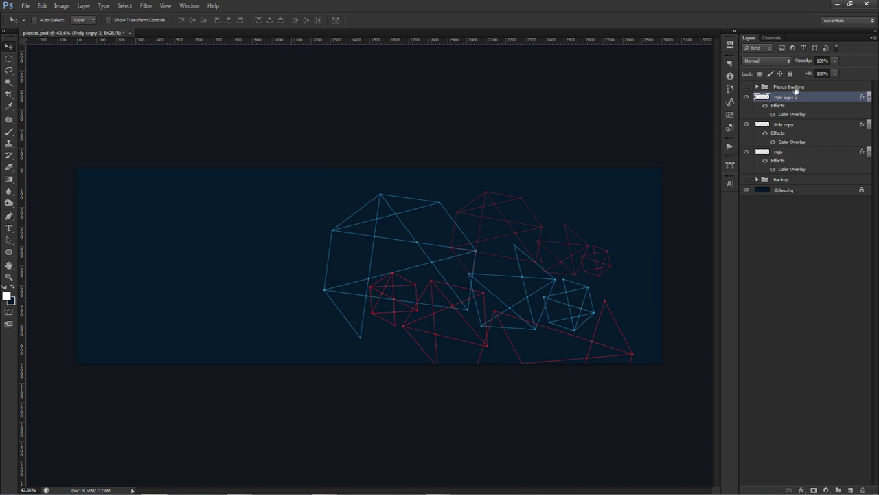
- Set the Eraser to 100% hardness and erase the lower-left lines of the largest polygon in the small red copy
key(e)
right_click(508, 206)
drag(572, 248, 620, 249)
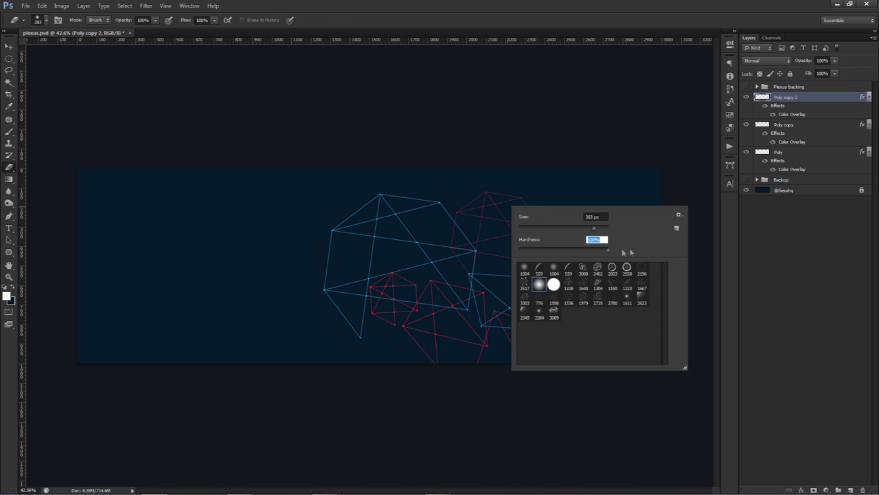
drag(488, 234, 492, 261)
scroll(489, 239, up, 7)
mouse_move(466, 316)
mouse_down()
mouse_move(453, 289)
mouse_move(460, 253)
mouse_move(445, 270)
mouse_move(448, 235)
mouse_move(535, 232)
mouse_move(509, 237)
mouse_move(486, 214)
mouse_move(456, 226)
mouse_move(431, 204)
mouse_move(486, 261)
mouse_move(583, 300)
mouse_move(584, 329)
mouse_move(426, 299)
mouse_up()
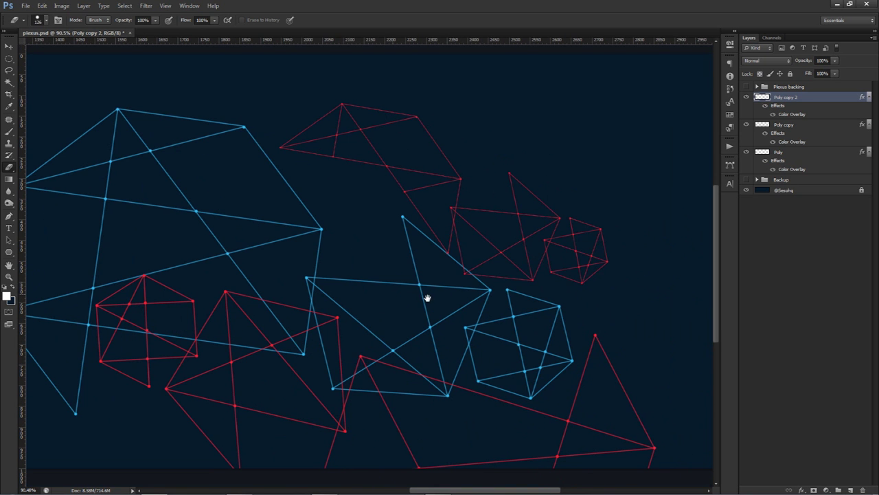
- Erase the upper-right line of the middle polygon and some outer edges of the smallest polygon in the small red copy
scroll(545, 196, up, 5)
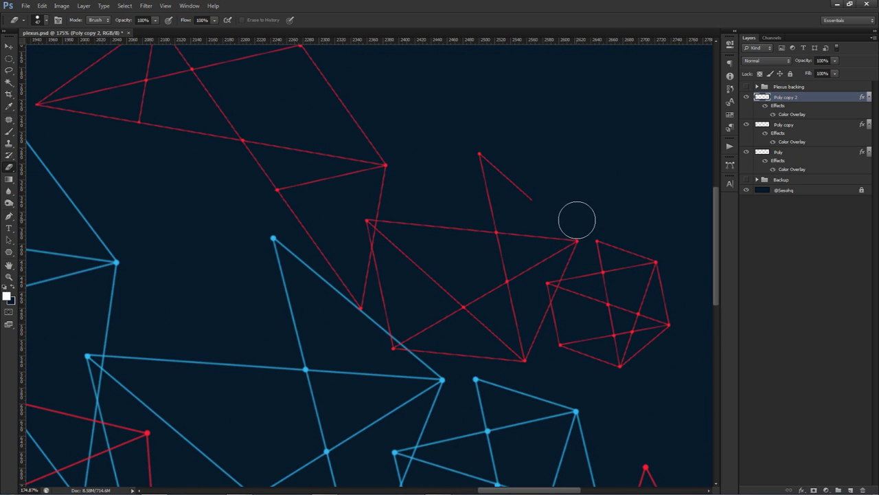
drag(578, 220, 502, 153)
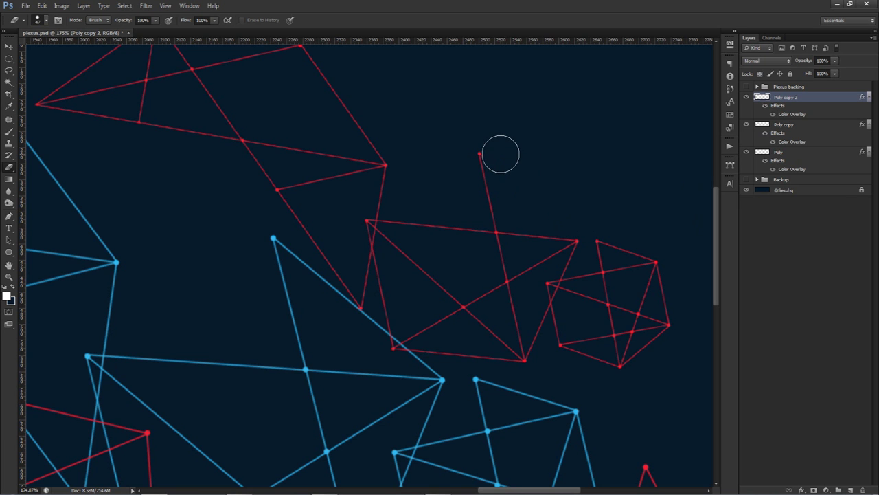
drag(576, 221, 538, 140)
drag(610, 240, 605, 240)
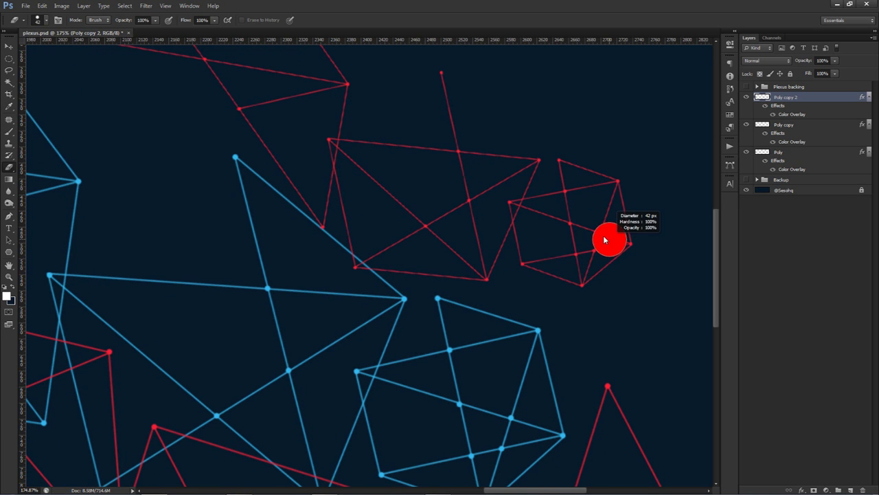
drag(560, 293, 548, 292)
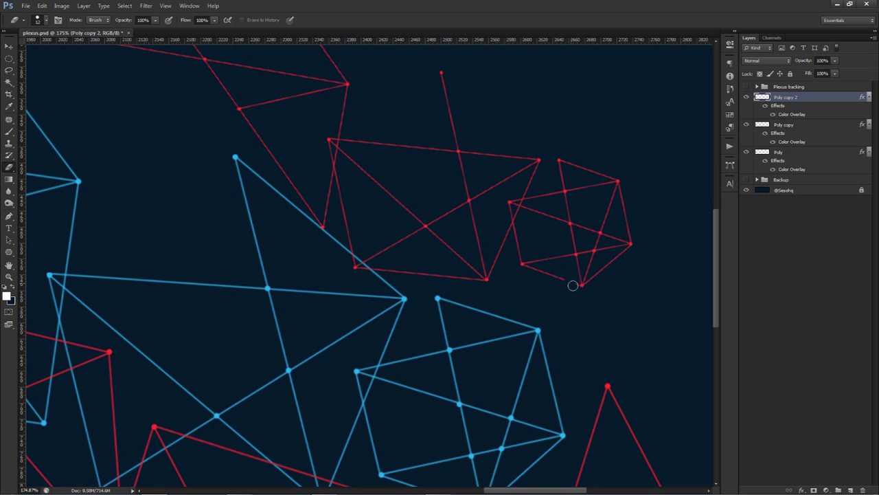
drag(563, 278, 540, 270)
mouse_move(604, 226)
mouse_down()
mouse_move(611, 202)
mouse_move(625, 200)
mouse_up()
click(624, 209)
- Erase the bottom edge of the middle polygon in the small red copy
scroll(621, 186, down, 6)
scroll(629, 193, down, 1)
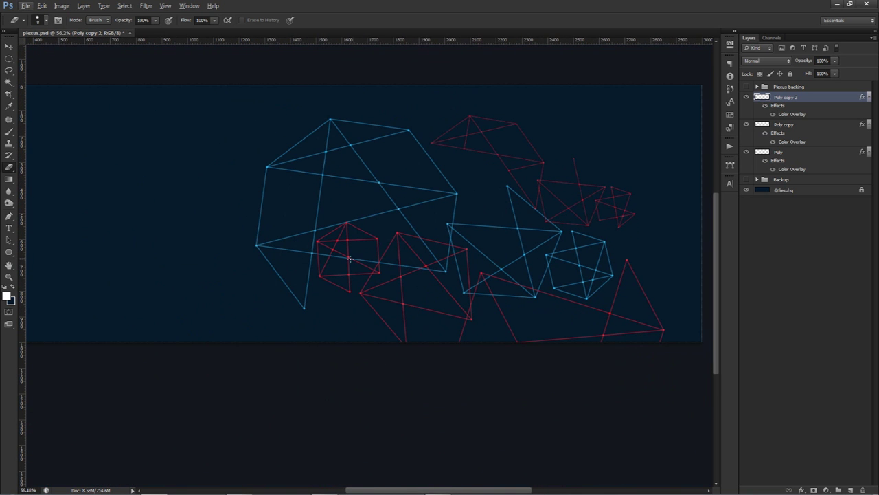
scroll(606, 173, up, 7)
mouse_move(581, 257)
mouse_down()
mouse_move(598, 259)
mouse_move(461, 245)
mouse_up()
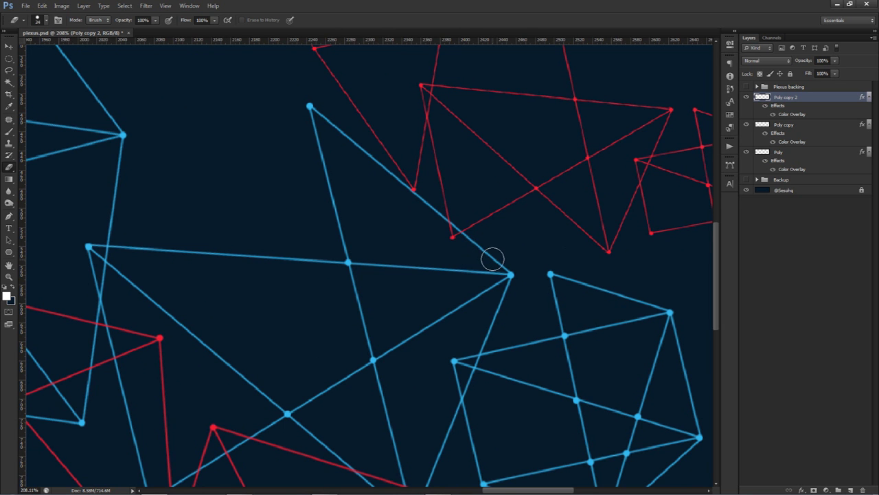
- Move the small red copy slightly down and left, and rotate it about -12.7°
key(v)
scroll(491, 250, down, 7)
scroll(492, 250, down, 2)
key(ctrl+t)
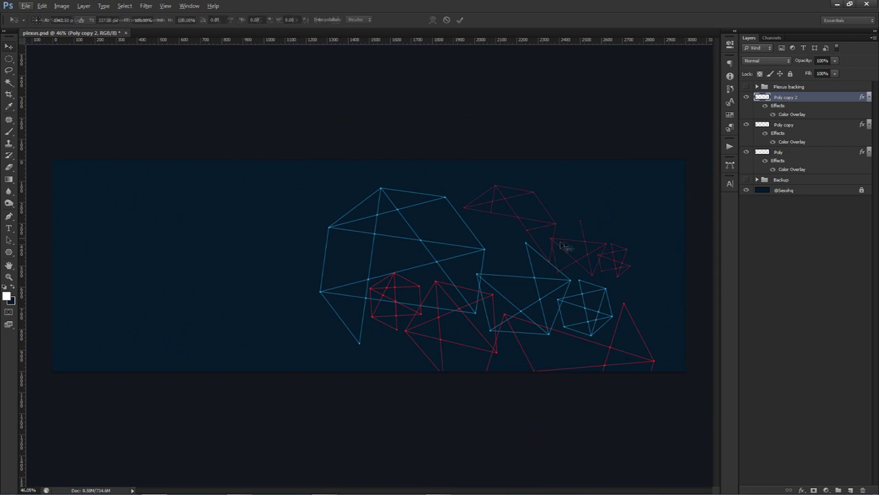
drag(561, 241, 553, 254)
drag(668, 259, 666, 233)
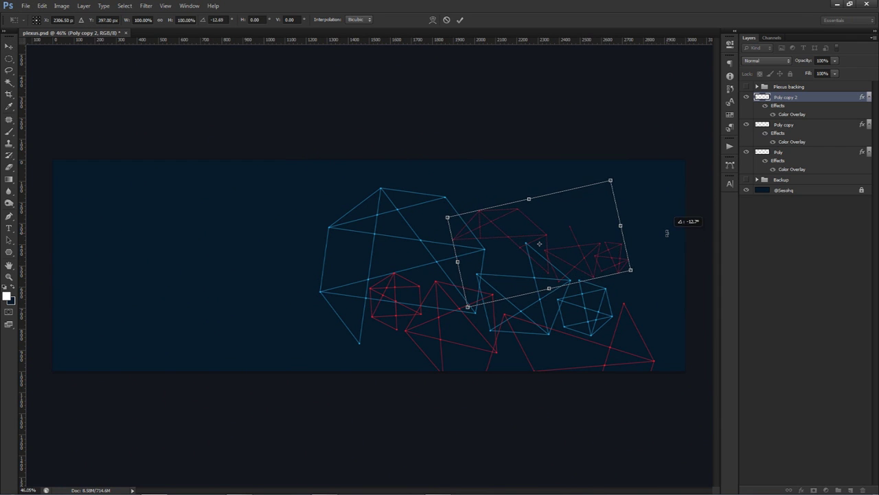
key(Return)
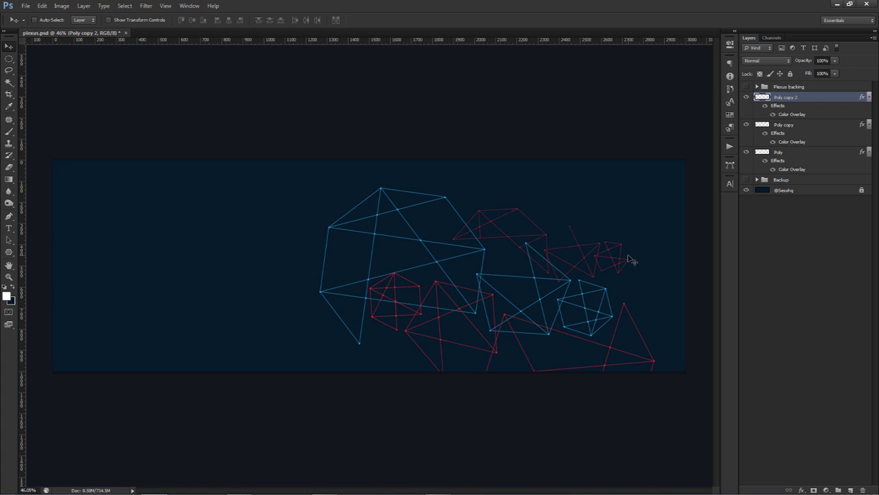
- Group the three Poly layers, then duplicate the group and merge the duplicate into a single layer
shift+click(790, 153)
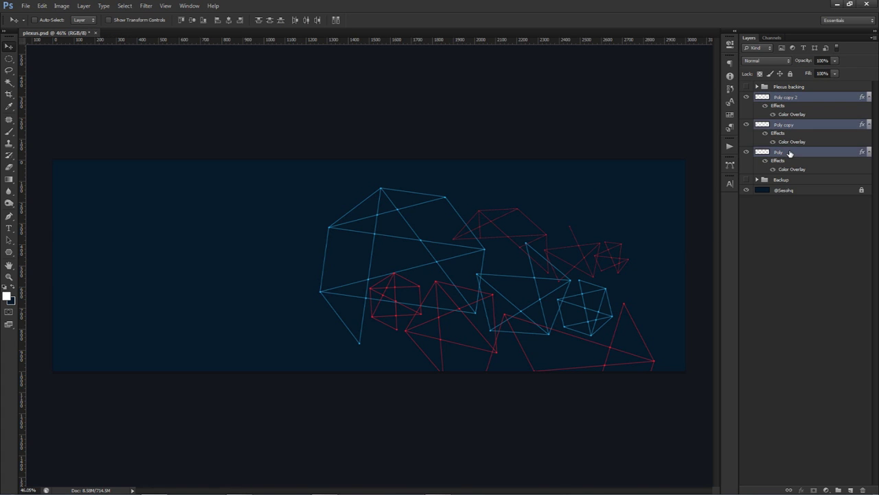
key(ctrl+g)
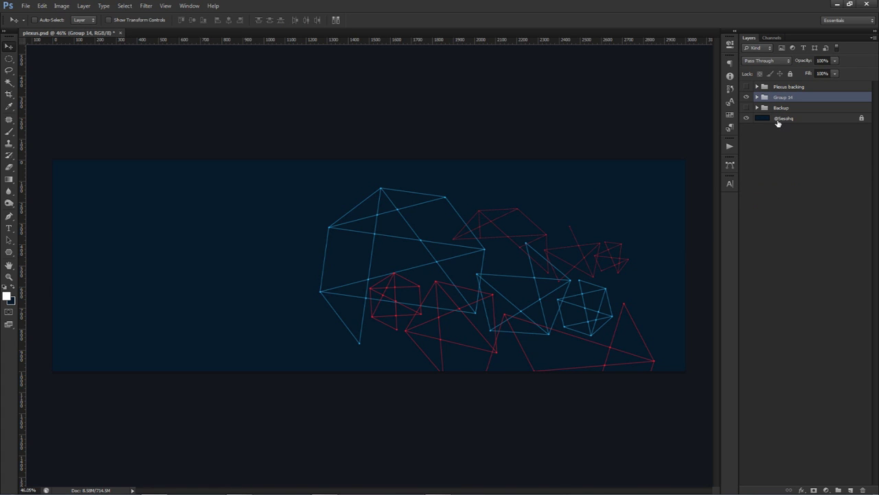
key(ctrl+j)
key(ctrl+e)
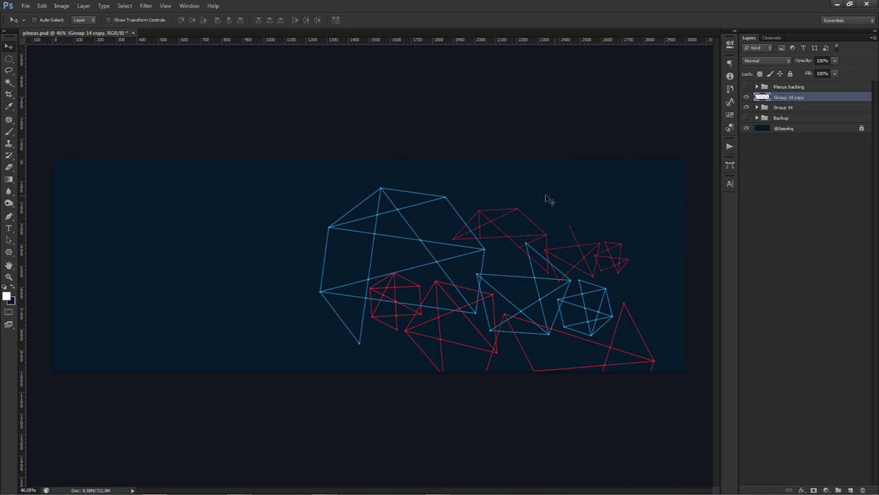
- Start a Lens Blur on the merged copy with specular highlight brightness 0 and threshold 3
click(146, 6)
mouse_move(162, 103)
click(285, 166)
drag(809, 175, 788, 177)
drag(832, 221, 771, 220)
drag(788, 177, 771, 180)
drag(810, 236, 772, 237)
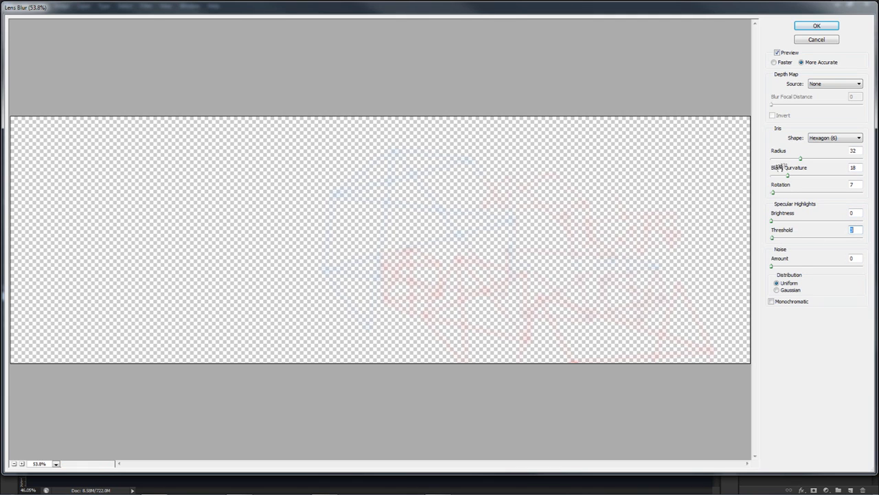
- Set the Lens Blur's blade curvature to 0 and radius to 6, keeping the More Accurate preview
drag(787, 178, 769, 178)
click(780, 52)
click(779, 53)
click(779, 63)
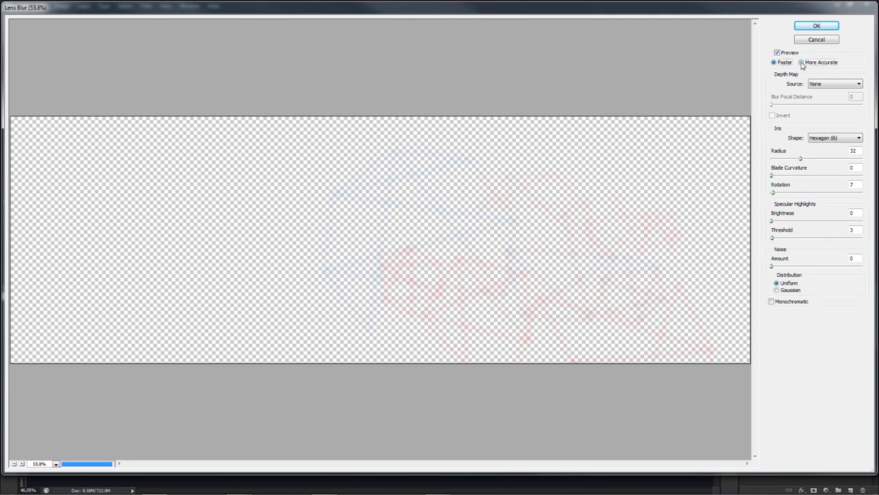
click(802, 63)
drag(801, 159, 799, 159)
key(alt)
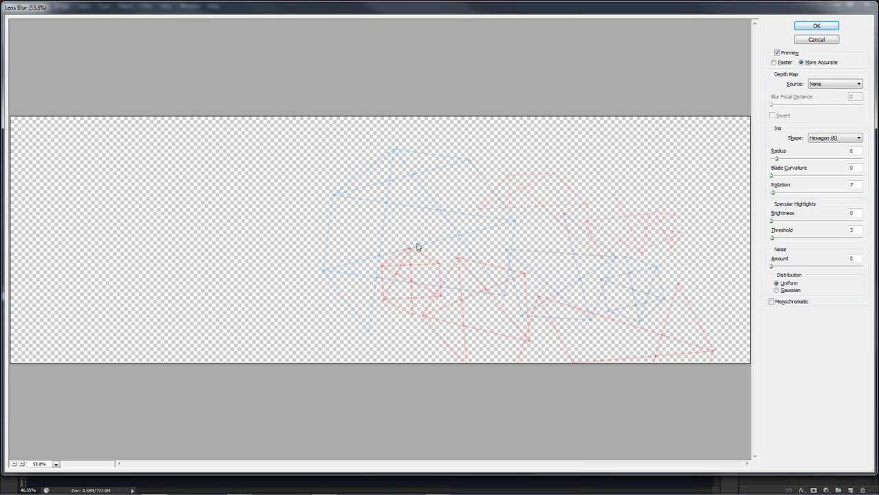
- Fine-tune the blur radius with the preview at 100% and apply the Lens Blur
click(23, 464)
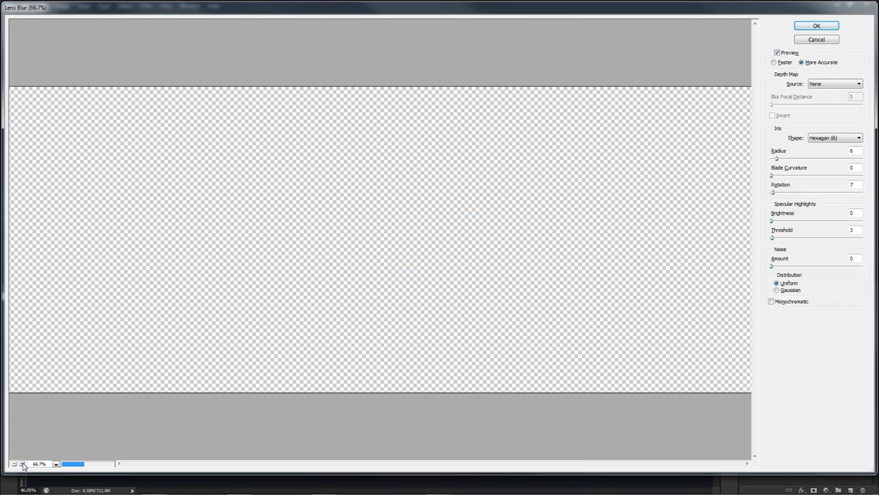
click(23, 464)
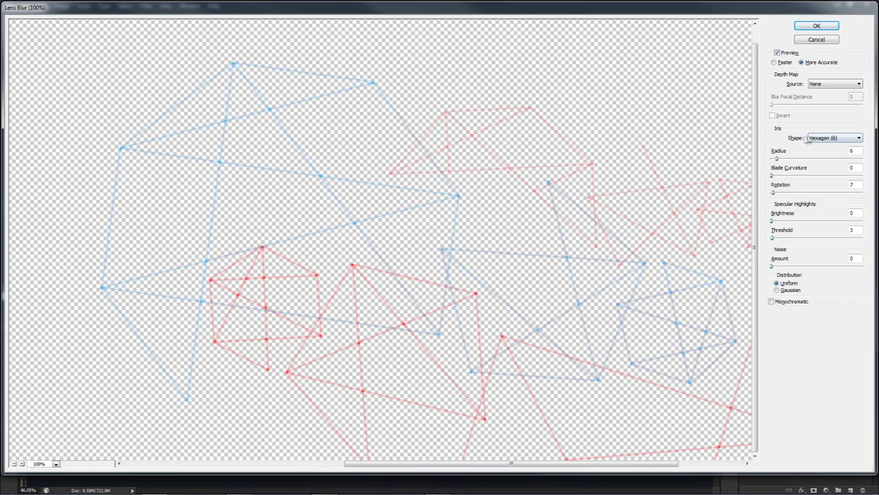
mouse_move(779, 159)
mouse_down()
mouse_move(786, 159)
mouse_move(778, 159)
mouse_up()
click(817, 27)
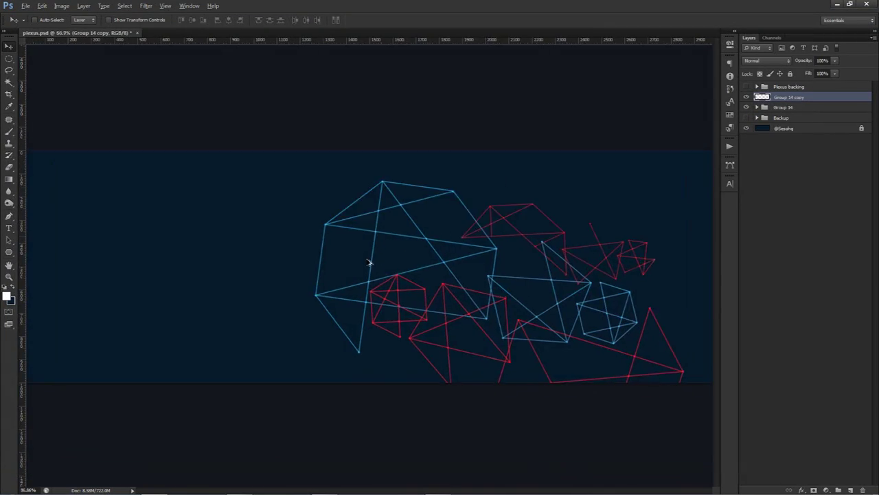
- Compare the polygons with and without the blurred copy and add a layer mask to it
scroll(369, 262, up, 6)
scroll(447, 199, down, 3)
key(alt)
key(e)
drag(418, 161, 436, 164)
drag(420, 213, 424, 56)
click(746, 98)
click(746, 98)
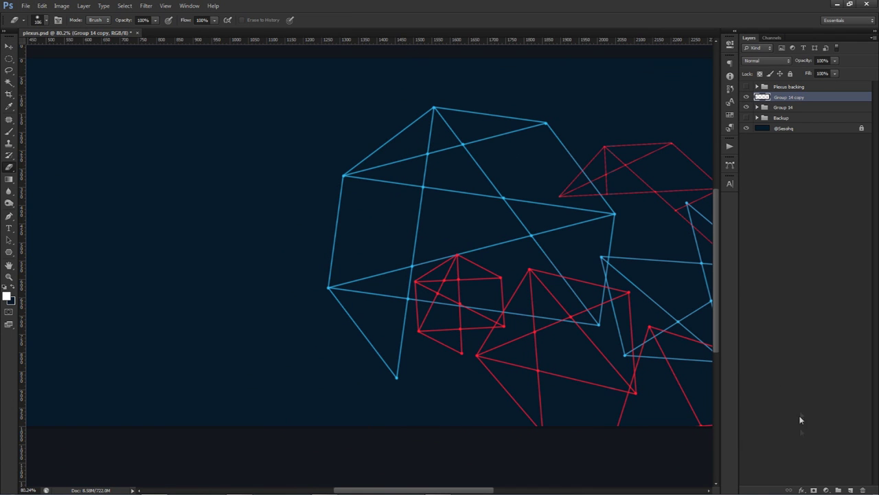
click(813, 490)
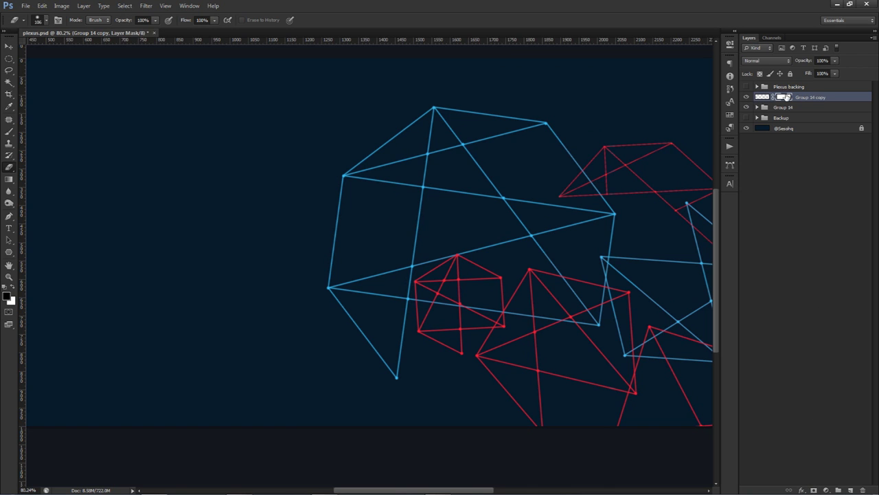
- Paint black with a soft brush on the blurred copy's mask over parts of the large blue polygon
key(b)
drag(360, 222, 398, 230)
mouse_move(460, 271)
mouse_down()
mouse_move(441, 103)
mouse_move(470, 176)
mouse_up()
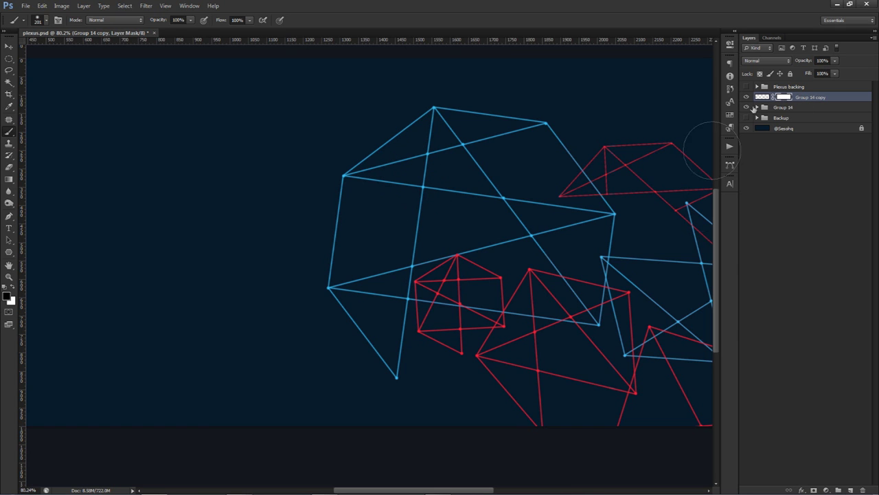
drag(476, 201, 454, 196)
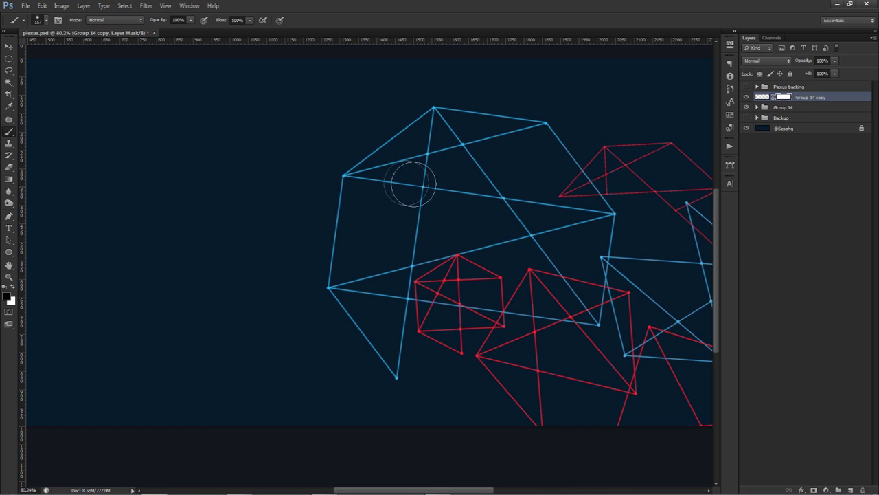
drag(529, 123, 408, 119)
- Paint black on the blurred copy's mask over parts of the remaining red and blue polygons, and compare the result with the copy hidden
drag(542, 236, 511, 235)
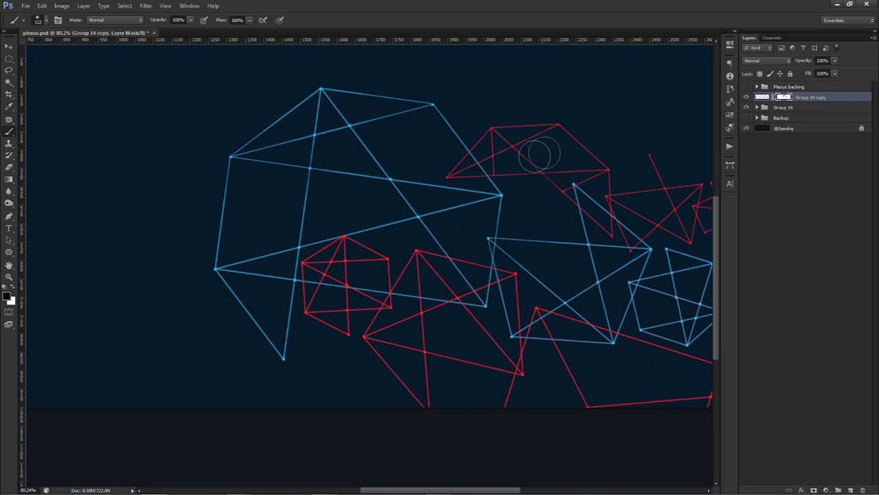
drag(598, 148, 508, 136)
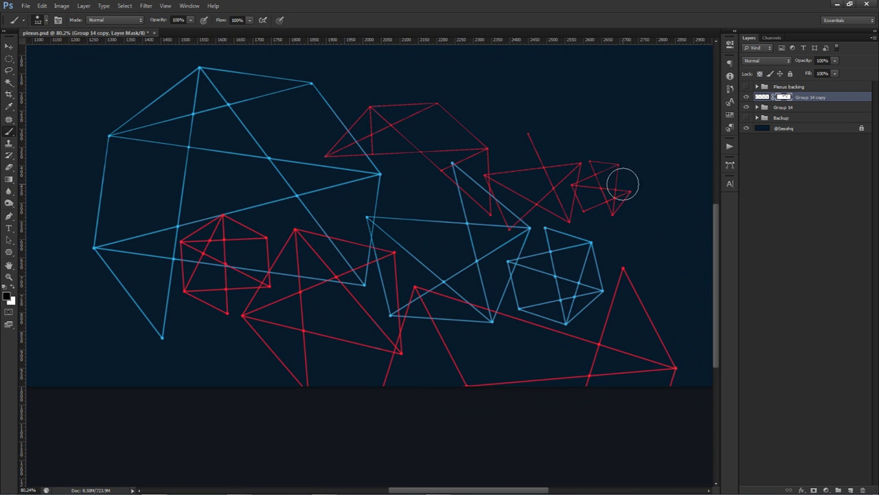
drag(575, 297, 540, 309)
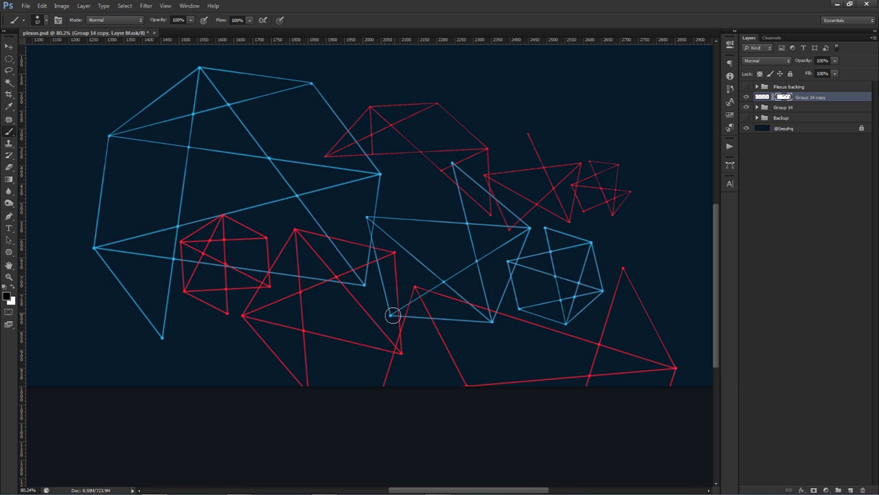
drag(405, 357, 308, 331)
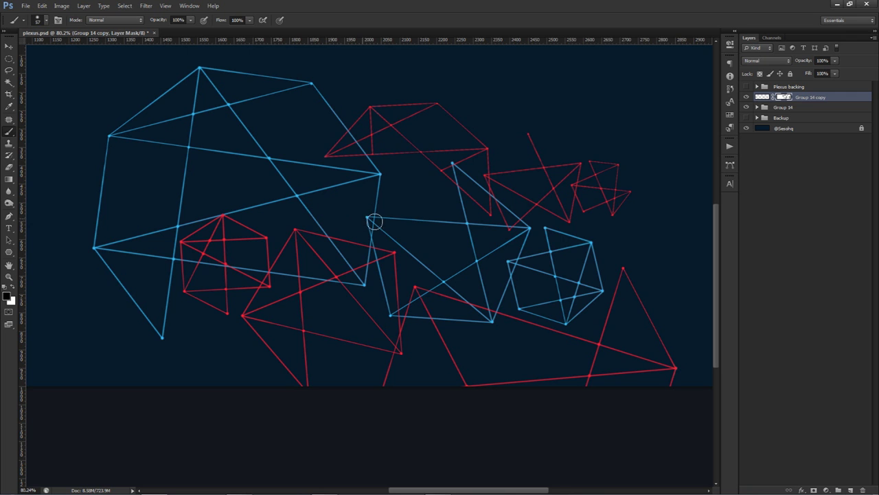
scroll(467, 199, down, 3)
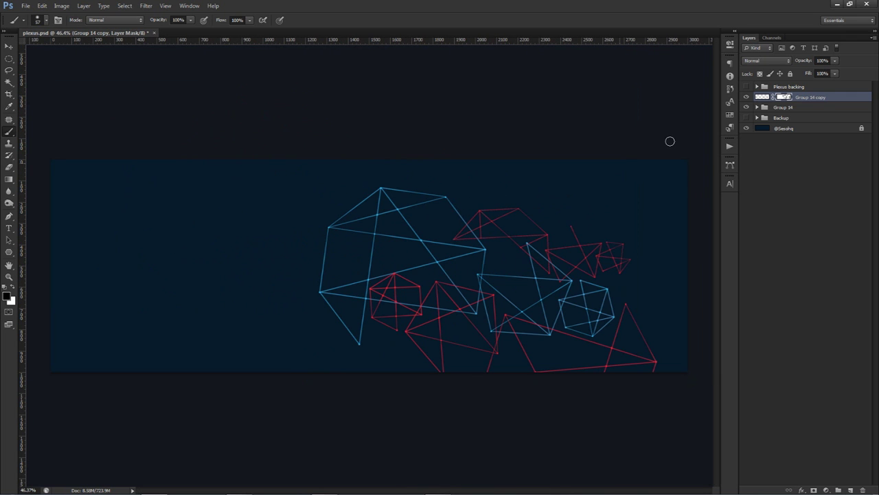
click(747, 97)
click(746, 98)
click(746, 98)
- Duplicate the Group 14 group together with its masked blurred copy and merge the duplicates into one layer
shift+click(802, 109)
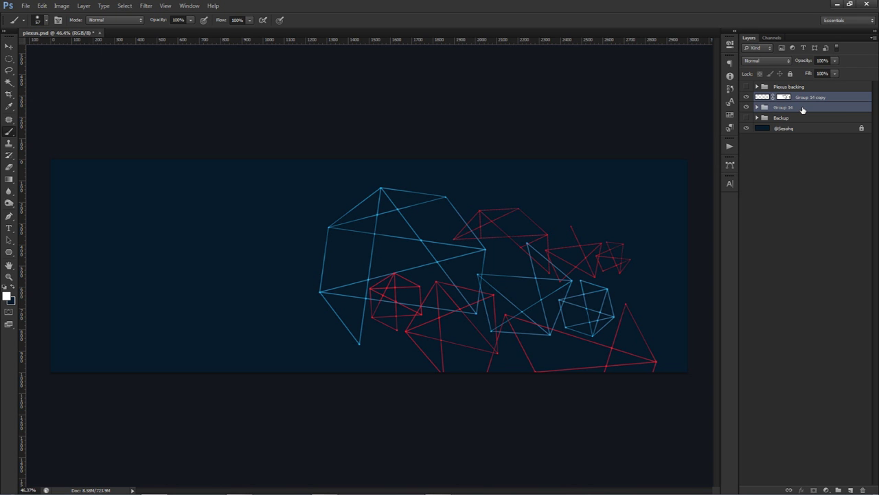
key(ctrl+j)
key(ctrl+e)
- Apply a Lens Blur with radius 12 to the merged polygon layer
key(v)
click(145, 6)
mouse_move(159, 98)
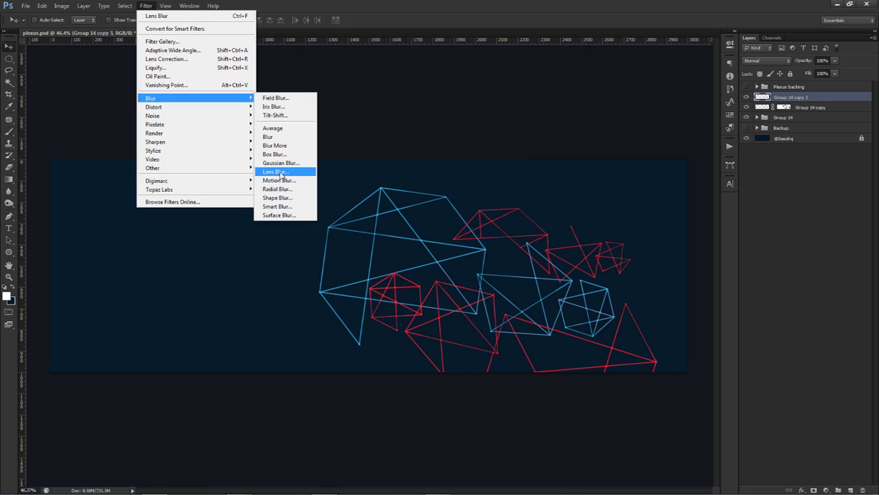
click(275, 172)
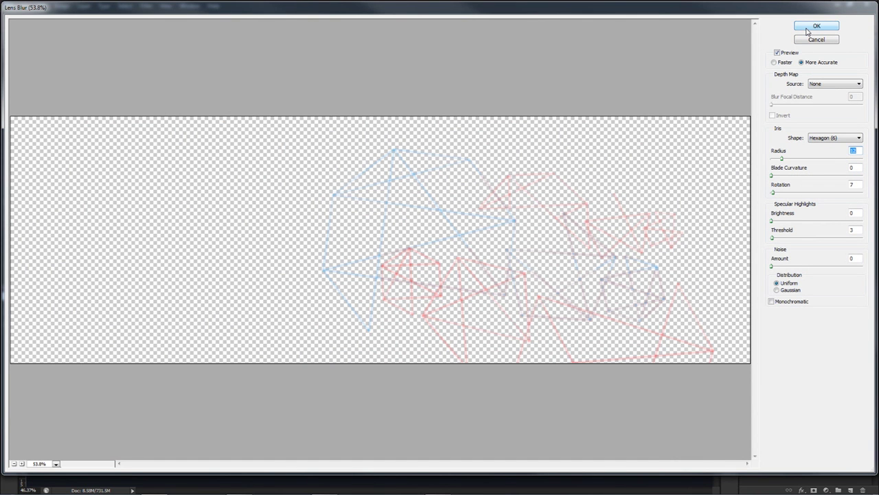
click(809, 29)
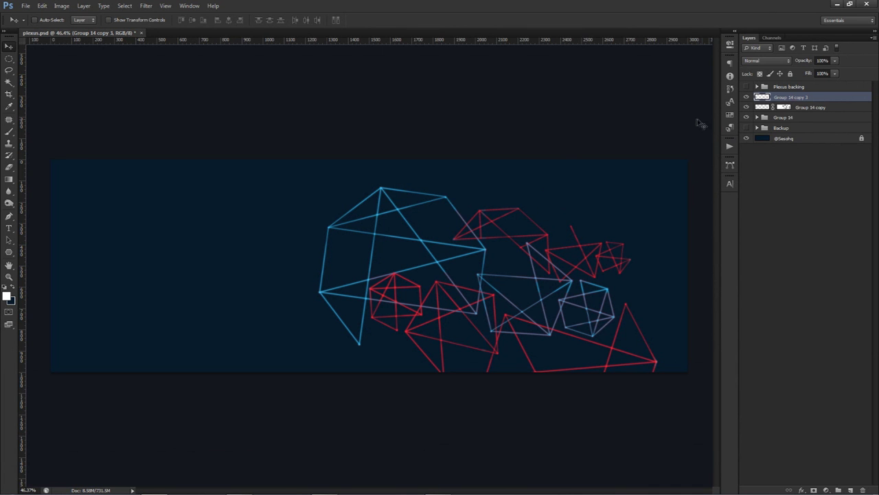
- Scale down the blurred merged layer, move it over the polygons on the banner's right side and lower its opacity to 69%
key(ctrl+t)
mouse_move(654, 190)
mouse_down()
mouse_move(552, 206)
mouse_move(593, 238)
mouse_up()
key(Return)
key(e)
key(v)
drag(546, 257, 560, 259)
drag(835, 62, 821, 74)
- Duplicate the faint small polygons to the banner's lower edge, transform the duplicate and position it below the large blue polygon
drag(608, 245, 385, 341)
key(ctrl+t)
drag(454, 378, 261, 339)
key(Return)
drag(325, 334, 306, 345)
- Free-transform the faint polygons again and place another copy in the banner's upper-right corner
key(ctrl+t)
drag(576, 340, 558, 252)
key(Return)
drag(387, 353, 620, 251)
- Transform the Group 14 copy 3 layer and reposition it toward the banner's right edge
click(783, 118)
key(ctrl+t)
drag(546, 241, 583, 241)
drag(642, 243, 637, 273)
key(Return)
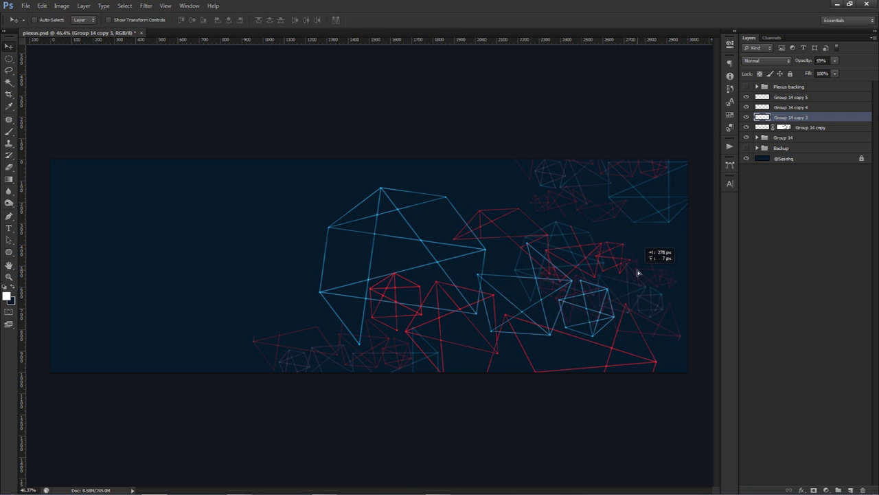
- Duplicate all layers from Group 14 copy 5 down to the background and merge the duplicates into one layer
key(ctrl+minus)
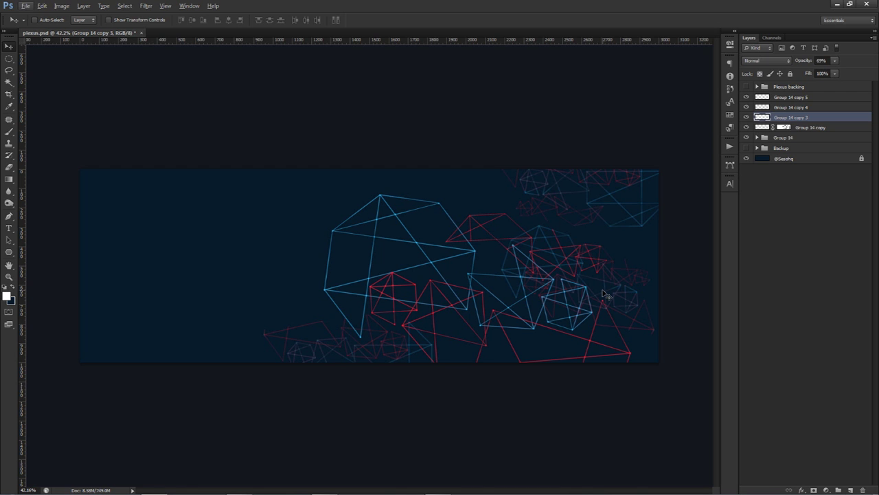
click(793, 101)
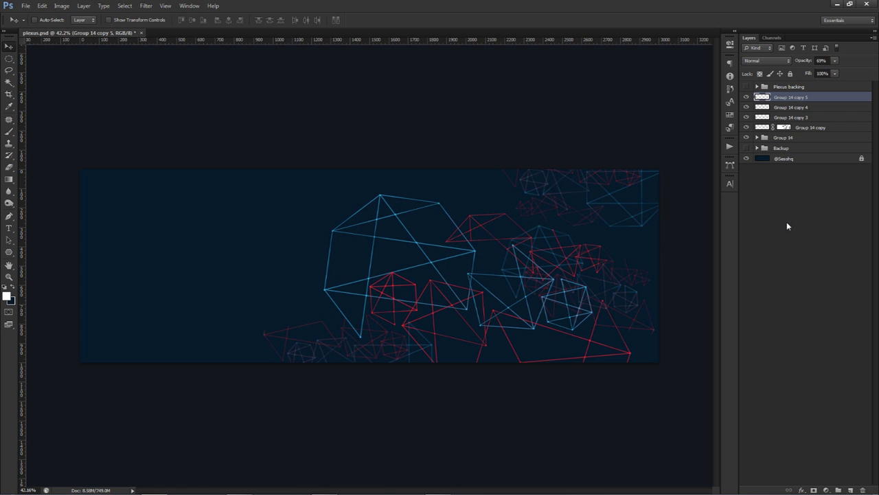
shift+click(786, 158)
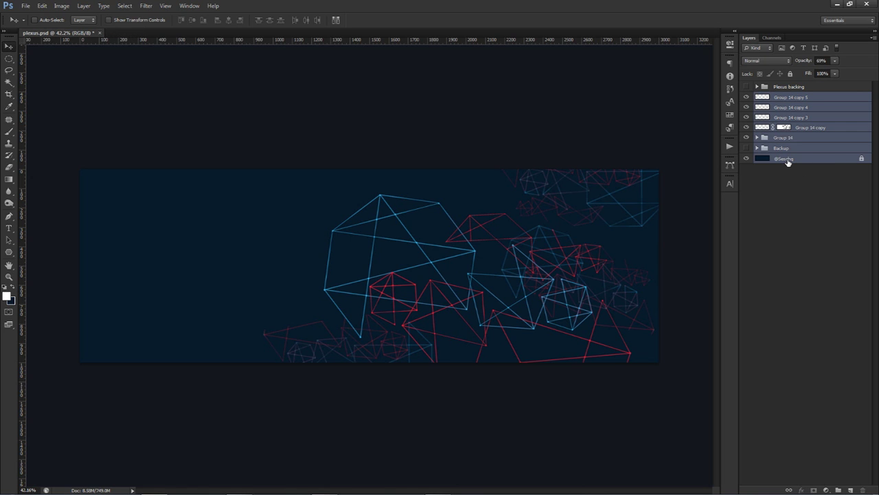
key(ctrl+j)
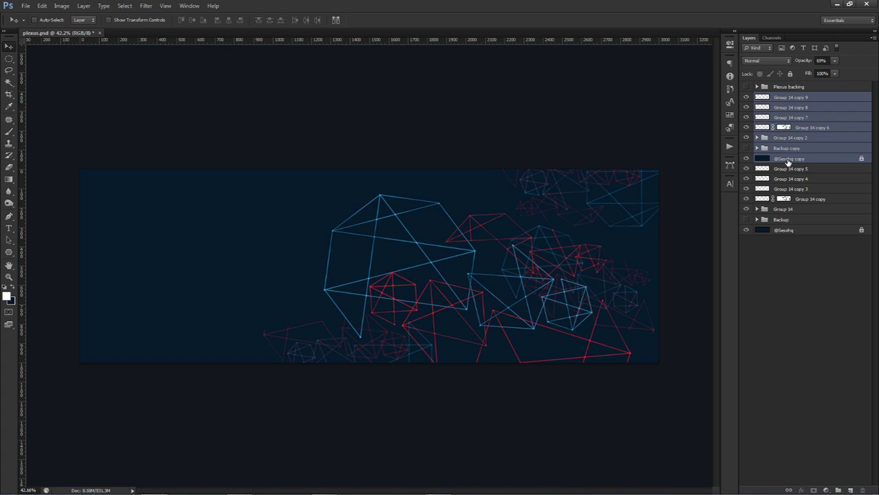
key(ctrl+e)
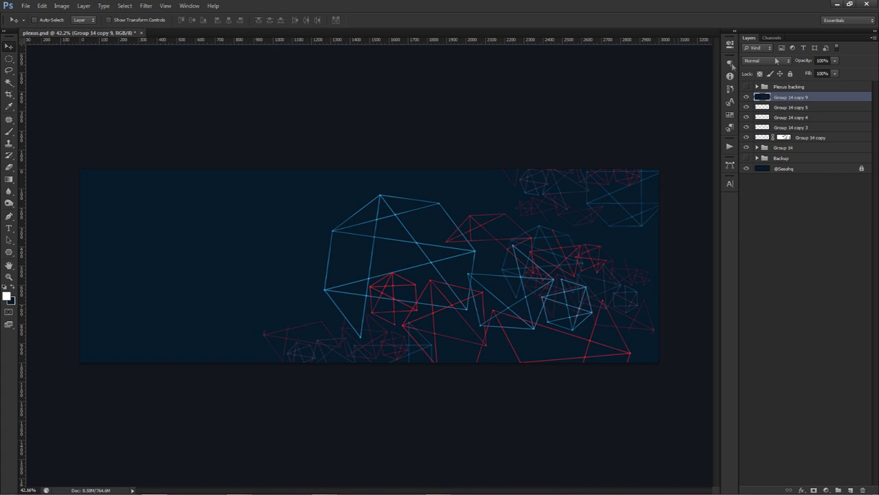
click(766, 60)
click(749, 99)
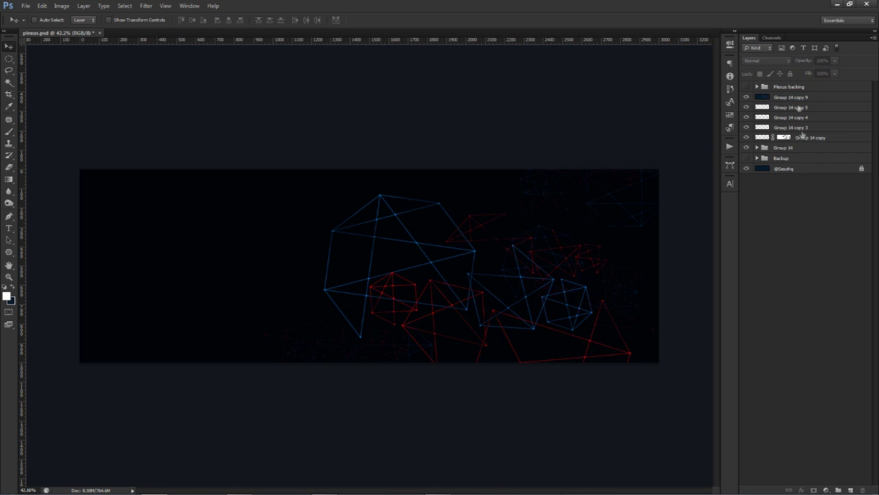
key(Delete)
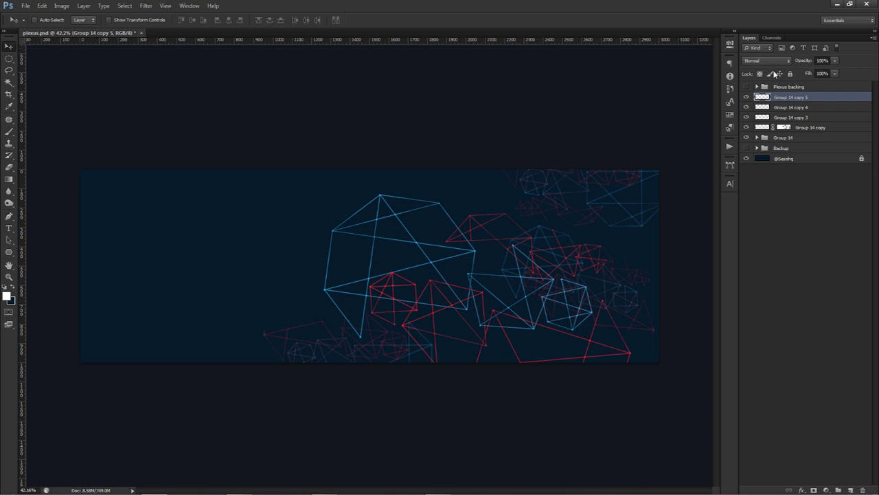
key(ctrl+z)
click(765, 61)
click(757, 72)
- Apply a Lens Blur with radius 20 to the merged banner layer
click(146, 5)
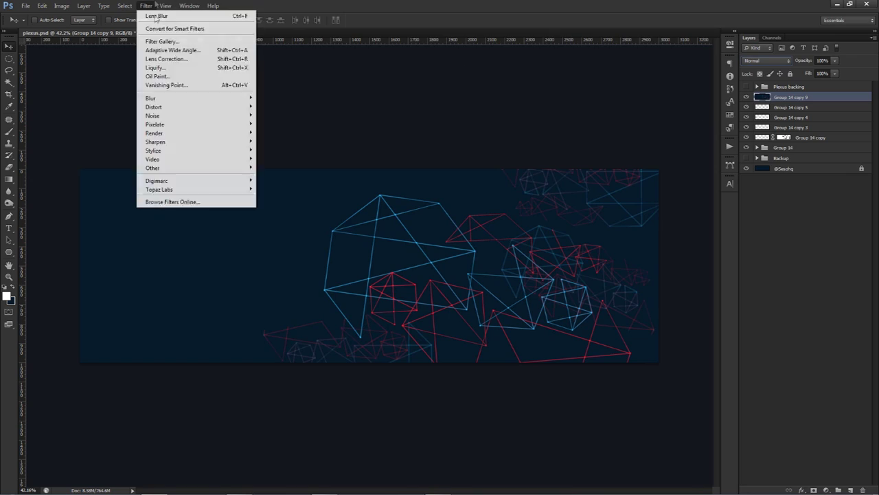
mouse_move(227, 98)
click(293, 173)
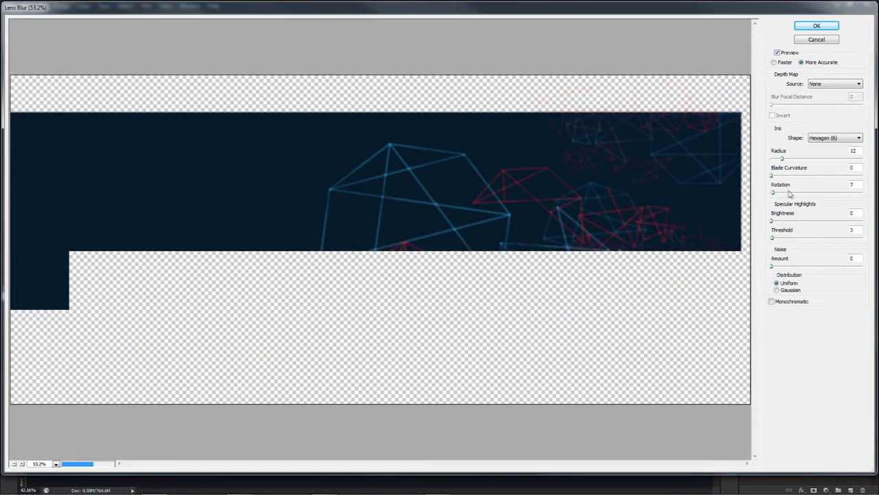
drag(782, 158, 791, 160)
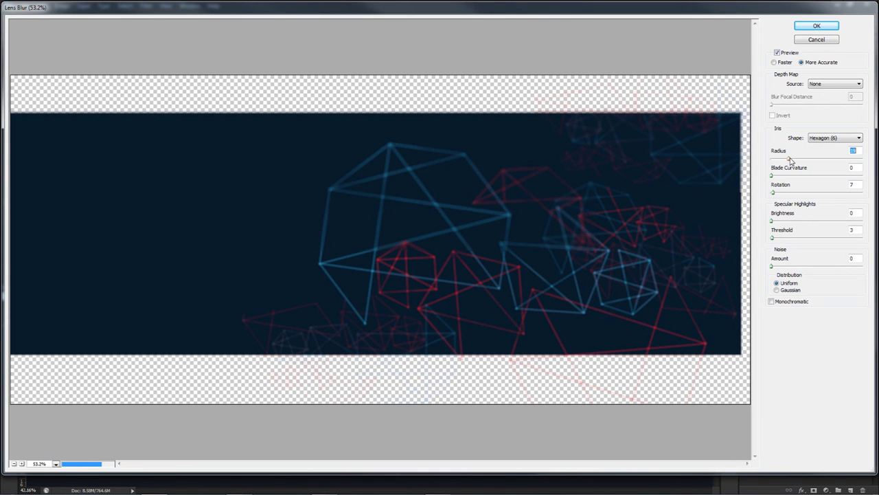
drag(790, 160, 792, 162)
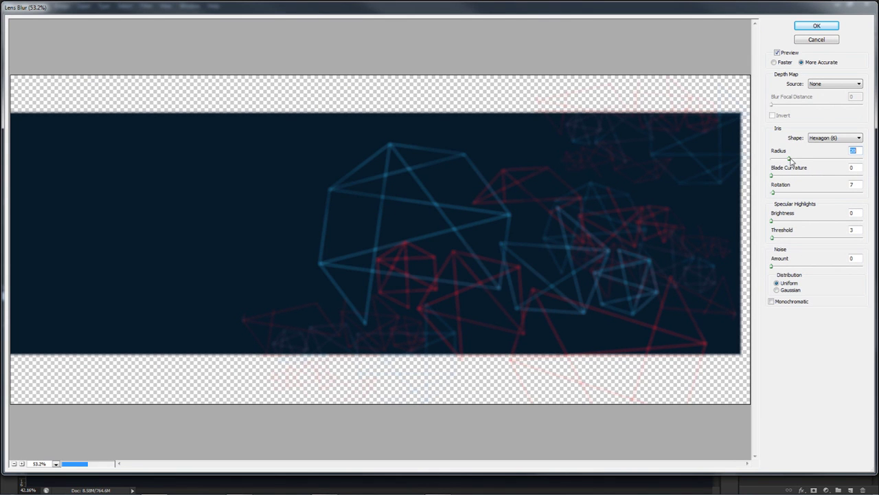
click(814, 27)
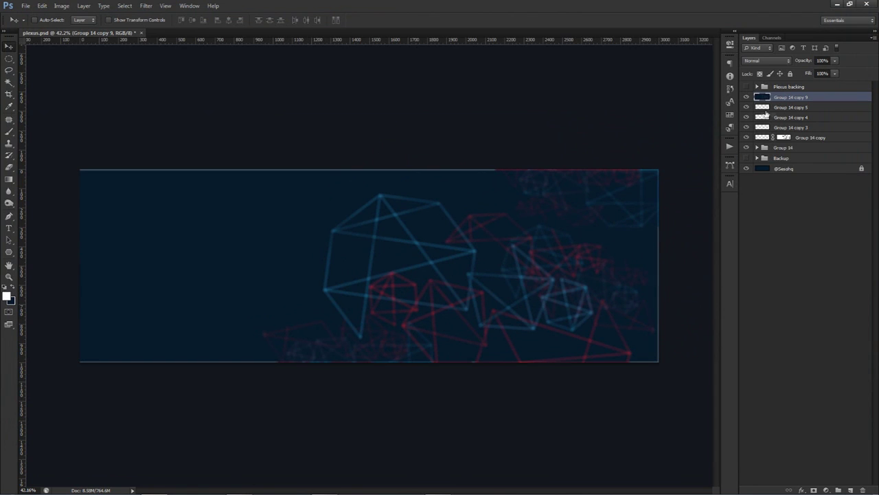
- Add a mask to the blurred banner layer and paint black along the banner's edges to remove the blurred border
click(814, 490)
key(b)
key(x)
mouse_move(666, 161)
mouse_down()
mouse_move(661, 372)
mouse_move(143, 335)
mouse_move(91, 348)
mouse_up()
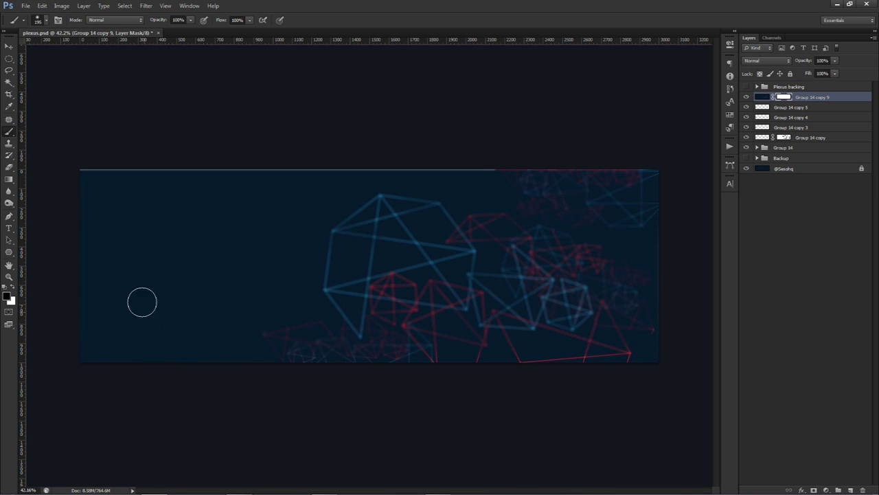
key(ctrl+z)
mouse_move(412, 386)
mouse_down()
mouse_move(194, 373)
mouse_move(53, 262)
mouse_move(68, 166)
mouse_move(320, 176)
mouse_move(534, 159)
mouse_move(492, 158)
mouse_move(685, 153)
mouse_up()
- Paint black on the mask with a large soft brush over parts of the central, large blue and right-hand polygons to bring back sharpness
drag(514, 234, 543, 243)
drag(489, 274, 500, 277)
drag(465, 344, 463, 315)
mouse_move(408, 246)
mouse_down()
mouse_move(381, 217)
mouse_move(349, 225)
mouse_up()
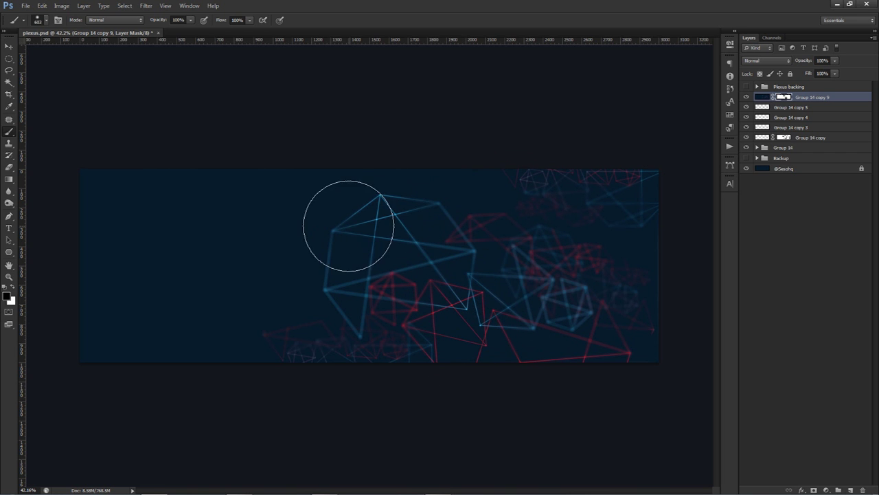
drag(557, 267, 611, 274)
mouse_move(607, 264)
mouse_down()
mouse_move(631, 316)
mouse_move(661, 312)
mouse_move(645, 309)
mouse_up()
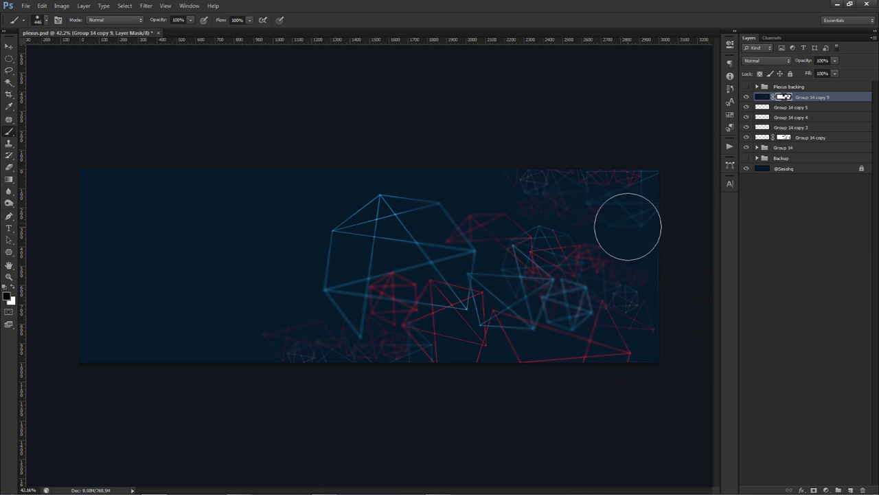
drag(616, 220, 607, 219)
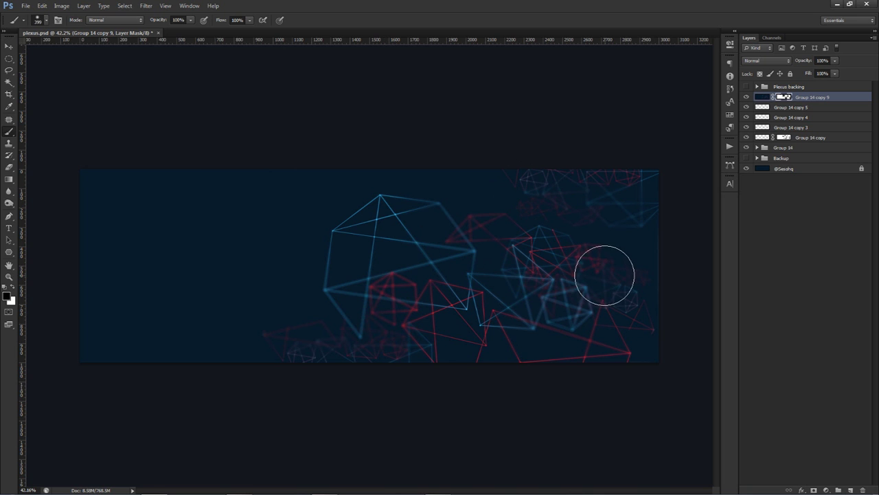
- Paint black on the blurred banner layer's mask over the lower-left polygons and the empty left part of the banner
drag(285, 329, 304, 329)
mouse_move(159, 348)
mouse_down()
mouse_move(91, 335)
mouse_move(148, 273)
mouse_up()
key(v)
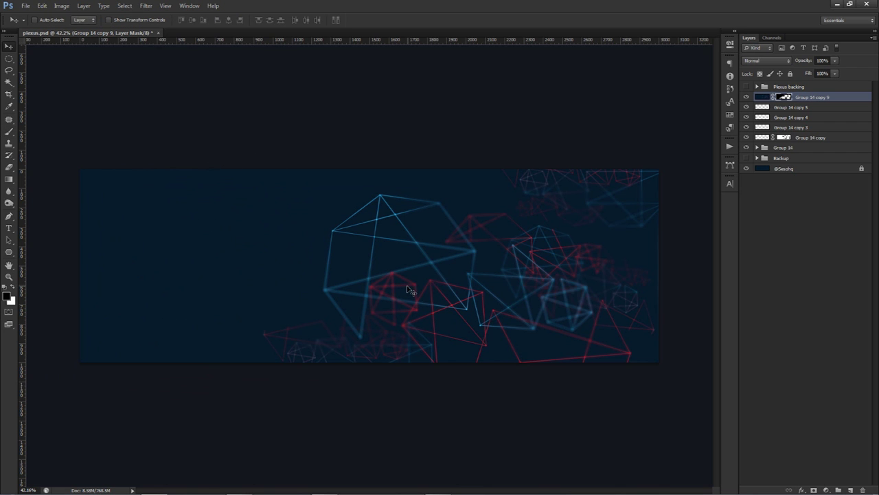
- Duplicate all layers from the masked Group 14 copy 9 down to the background and merge them into one layer
shift+click(790, 168)
key(ctrl+j)
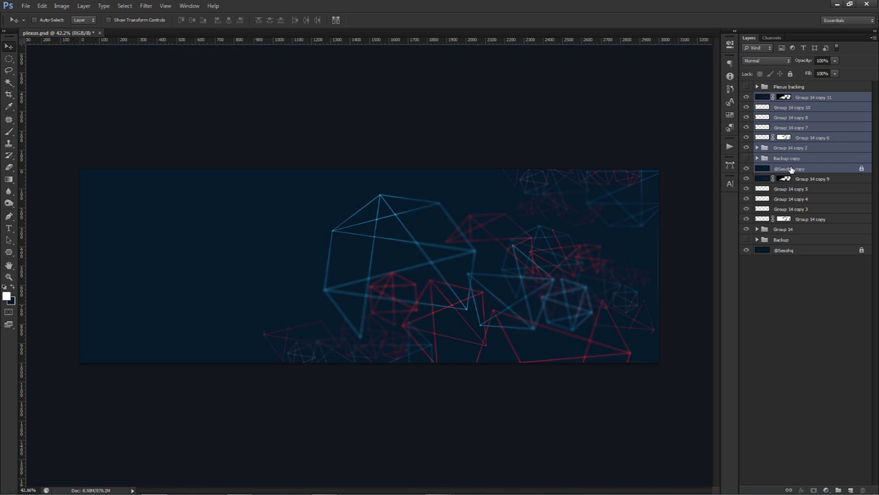
key(ctrl+e)
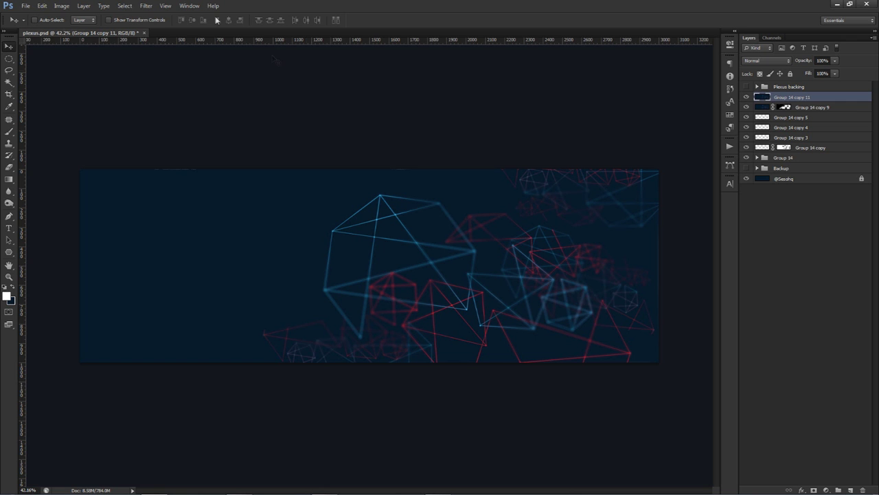
- Apply a Radial Blur to the new merged layer using the Zoom method with an amount of 10
click(145, 6)
mouse_move(160, 101)
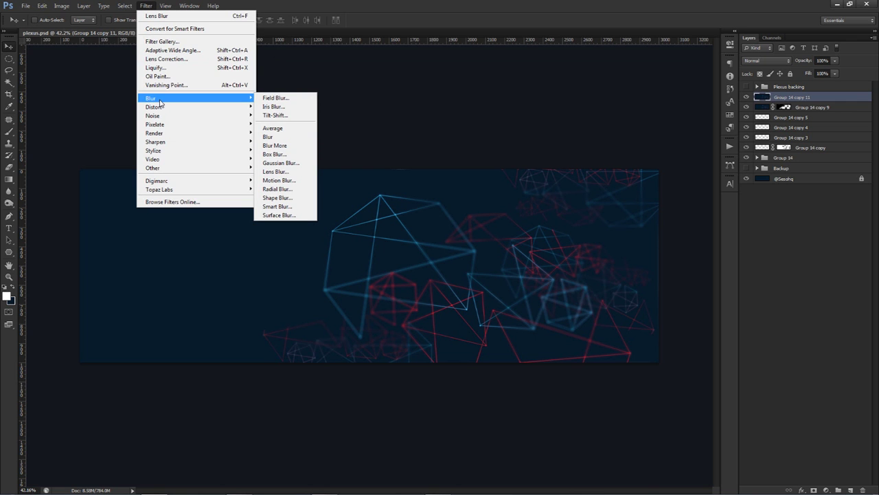
click(278, 188)
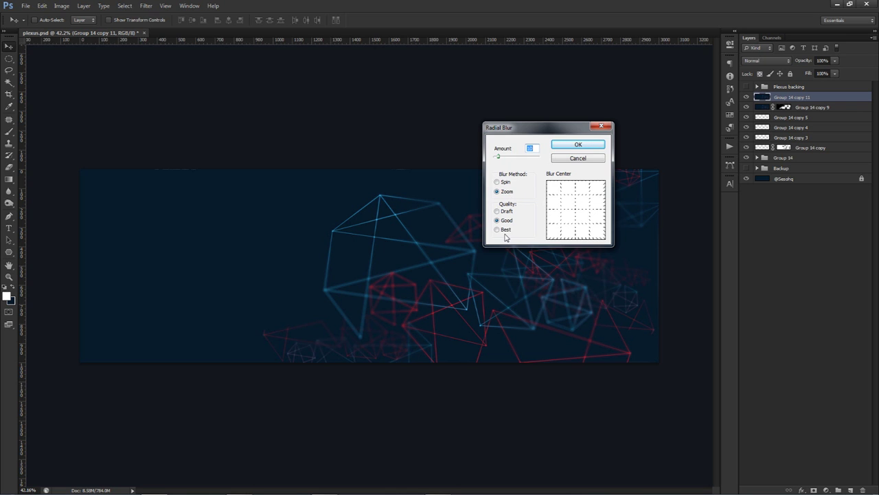
click(588, 146)
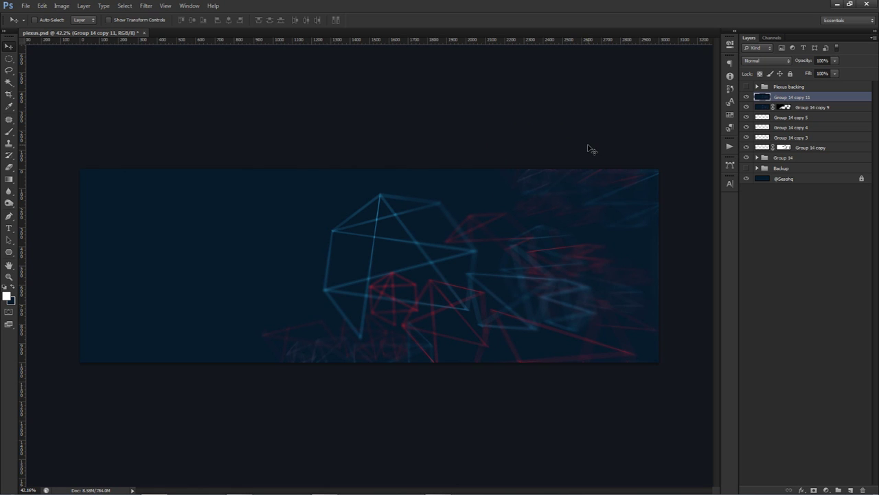
- Add a layer mask to the radially blurred layer and paint black over the red and blue polygons on the banner's right side
click(815, 488)
key(b)
key(x)
mouse_move(556, 294)
mouse_down()
mouse_move(564, 301)
mouse_move(547, 288)
mouse_move(533, 315)
mouse_up()
click(576, 281)
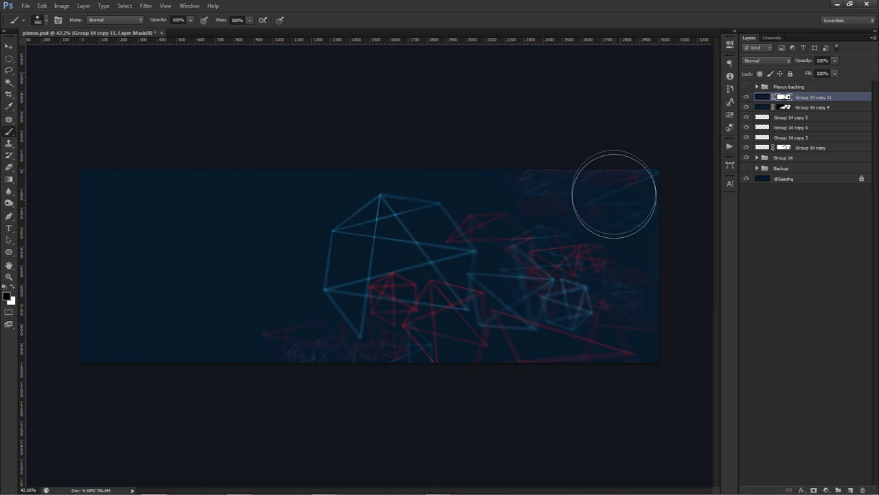
- Paint black on the mask with smaller soft brushes over the large blue polygon and along the banner's lower-right edge
drag(360, 255, 327, 273)
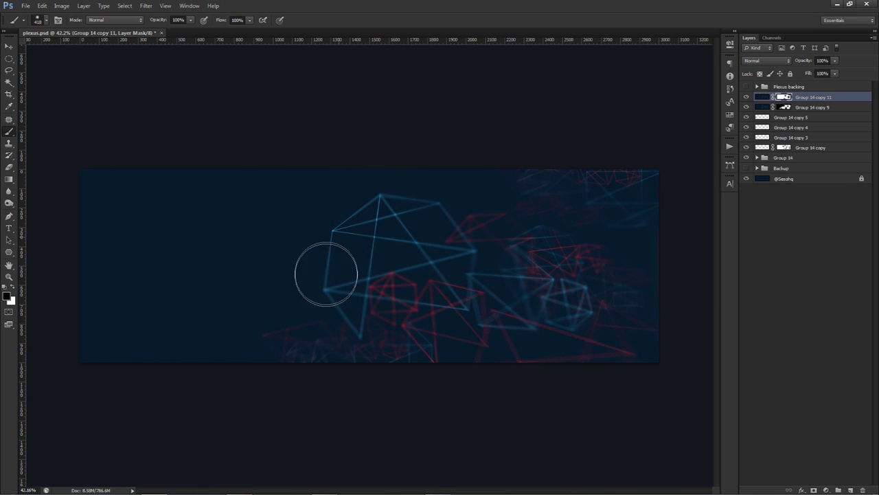
drag(412, 240, 413, 236)
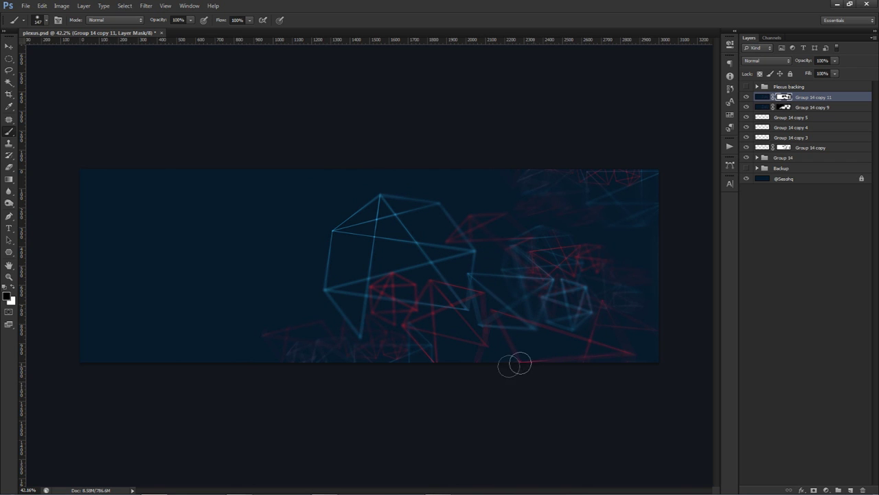
mouse_move(637, 319)
mouse_down()
mouse_move(669, 325)
mouse_move(657, 316)
mouse_move(676, 277)
mouse_up()
scroll(560, 306, down, 1)
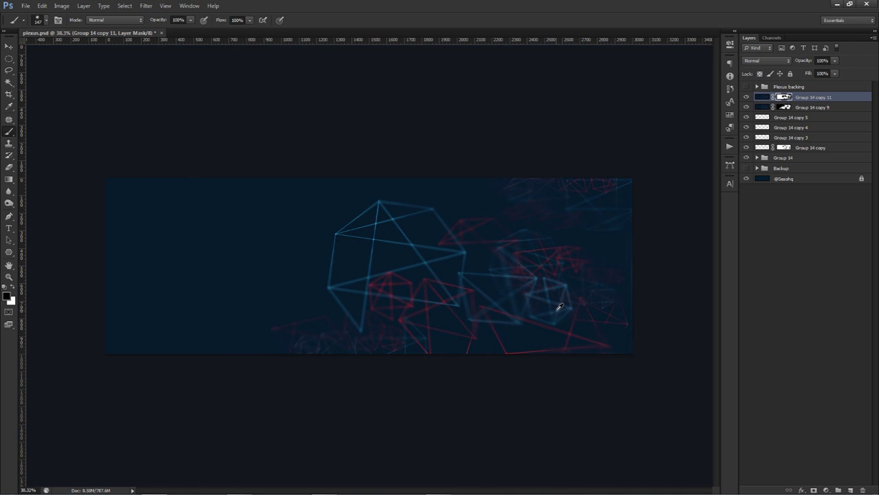
- Duplicate all layers from the masked Group 14 copy 11 down to the background and merge the duplicates into one layer
key(v)
shift+click(795, 179)
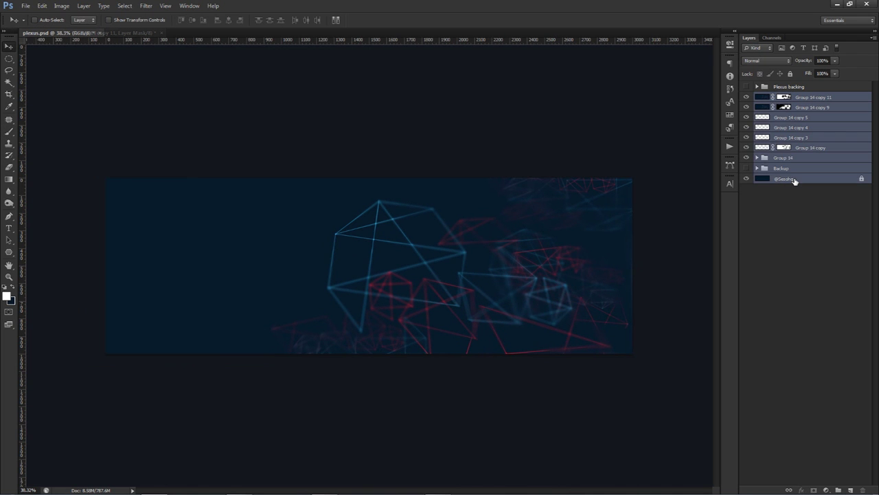
key(ctrl+j)
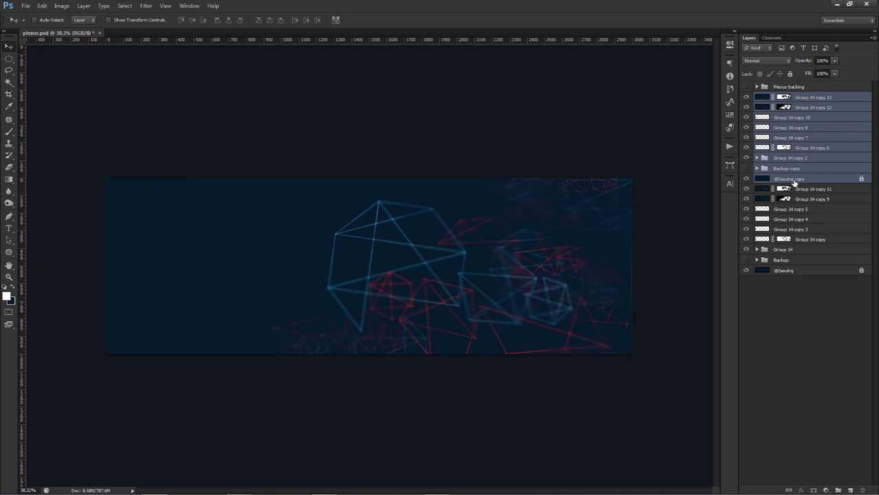
key(ctrl+e)
- Set the new merged layer's blend mode to Multiply and its opacity to 85%
click(766, 61)
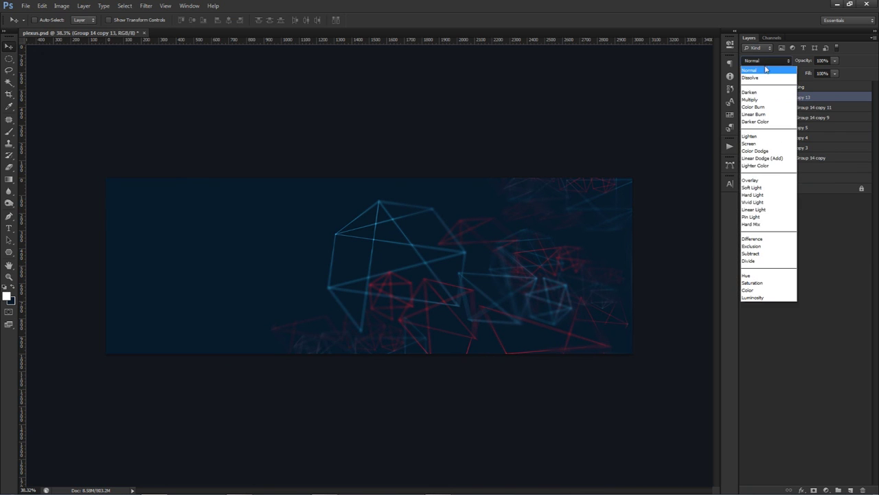
click(755, 100)
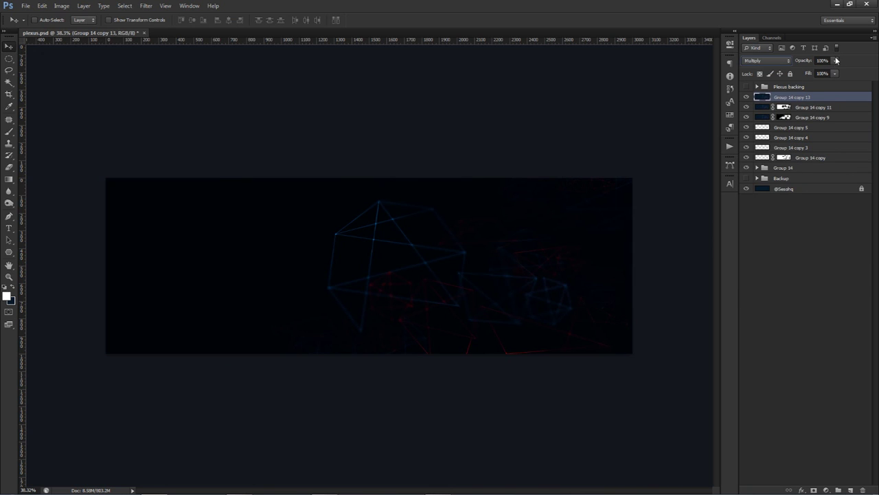
click(835, 61)
drag(831, 70, 829, 71)
click(531, 237)
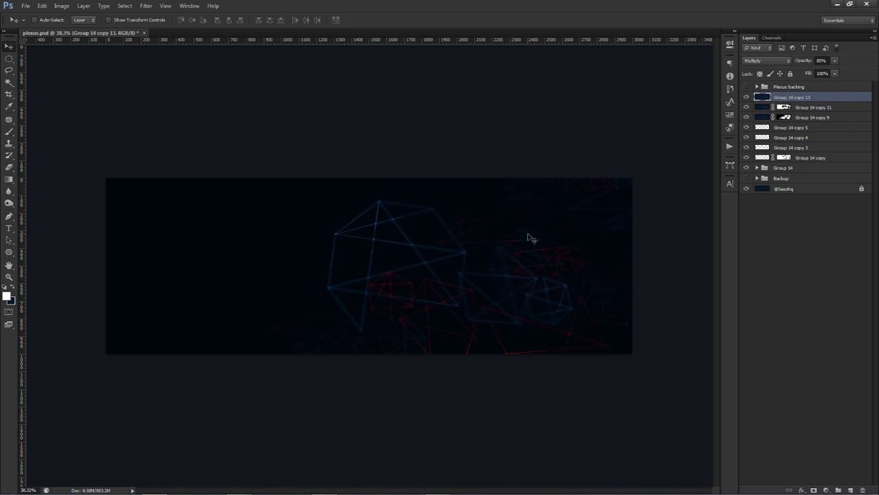
- Add a Brightness/Contrast adjustment layer above it with brightness 114 and contrast 39
click(827, 489)
click(823, 321)
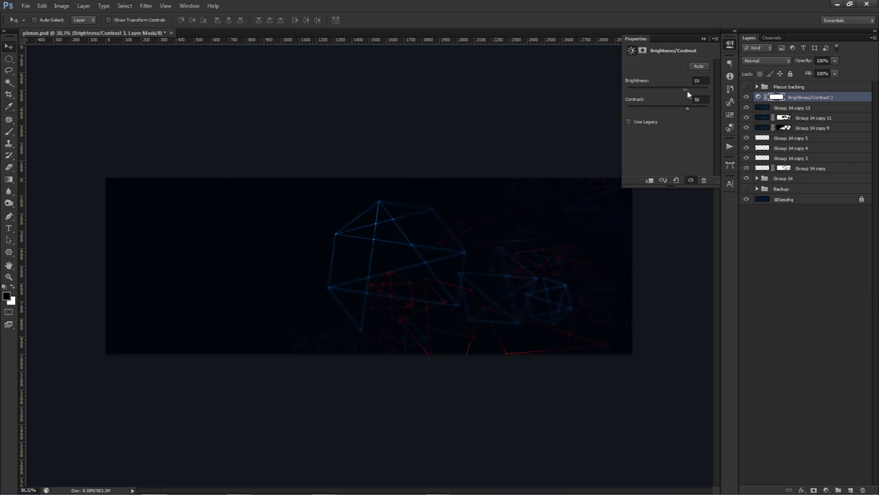
drag(689, 90, 684, 110)
drag(692, 89, 693, 89)
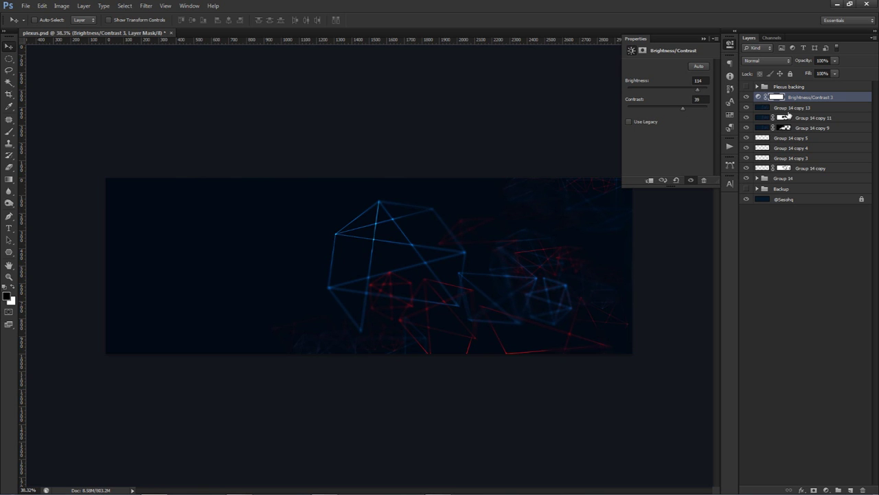
- Duplicate all layers from the Brightness/Contrast adjustment down to the background and merge the duplicates into one layer
shift+click(788, 199)
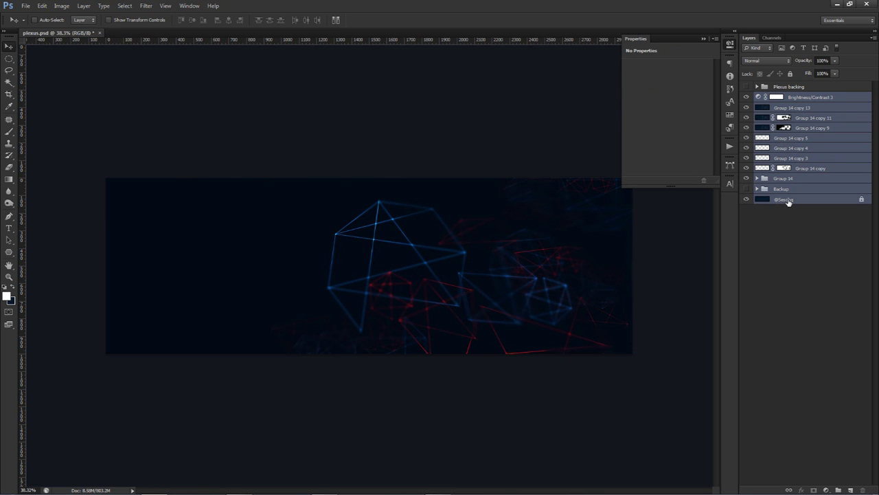
key(ctrl+j)
key(ctrl+e)
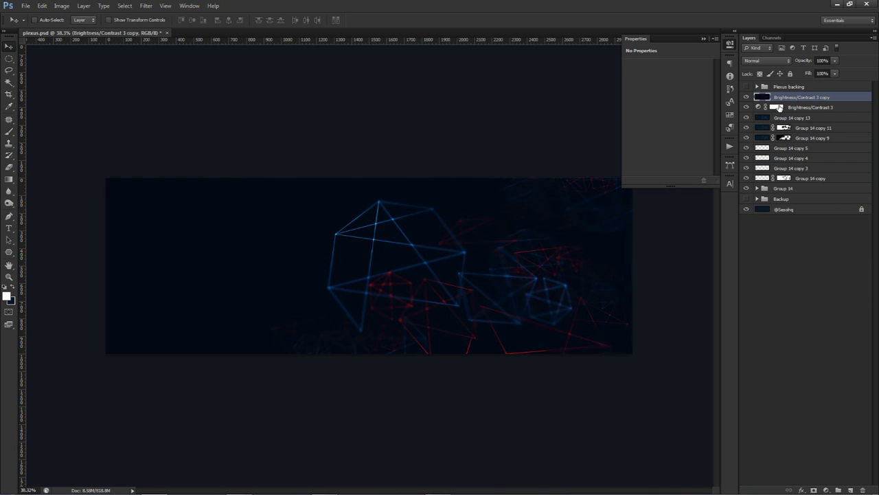
- Add a mask to the merged layer and paint black with a soft brush over the central, large blue and right-hand polygons
click(812, 489)
key(b)
drag(463, 301, 510, 307)
click(531, 207)
click(392, 241)
drag(576, 265, 584, 274)
- Move the masked copy left into the banner's empty half and paint black over its right edge to hide the seam
key(v)
mouse_move(599, 304)
mouse_down()
mouse_move(383, 303)
mouse_move(410, 300)
mouse_up()
key(b)
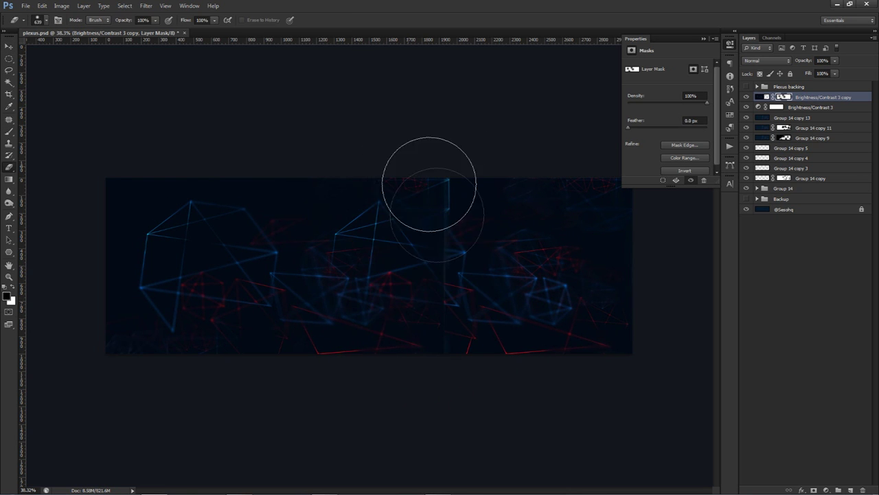
key(b)
mouse_move(450, 222)
mouse_down()
mouse_move(419, 163)
mouse_move(405, 167)
mouse_move(439, 261)
mouse_move(434, 356)
mouse_move(409, 380)
mouse_up()
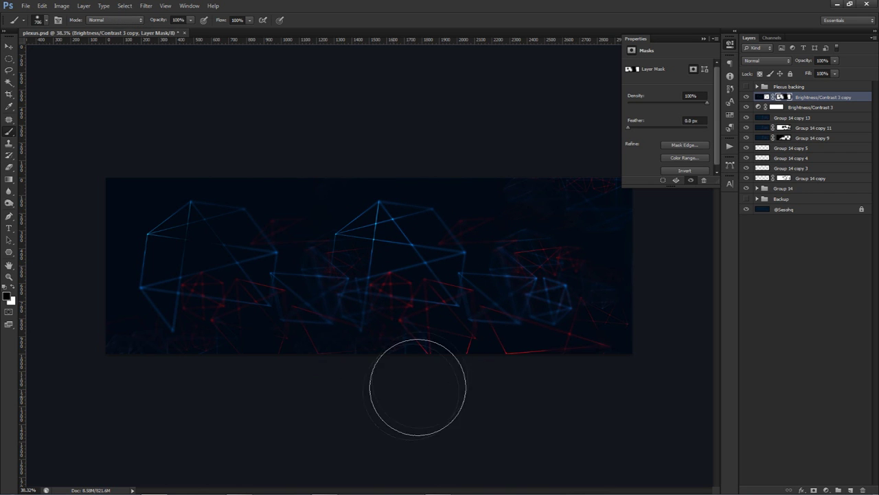
- Shift the copy slightly further left and up, and paint black on its mask to fade out its lower-left polygons
key(v)
mouse_move(399, 320)
mouse_down()
mouse_move(378, 306)
mouse_move(392, 320)
mouse_move(382, 318)
mouse_up()
key(e)
drag(282, 333, 287, 333)
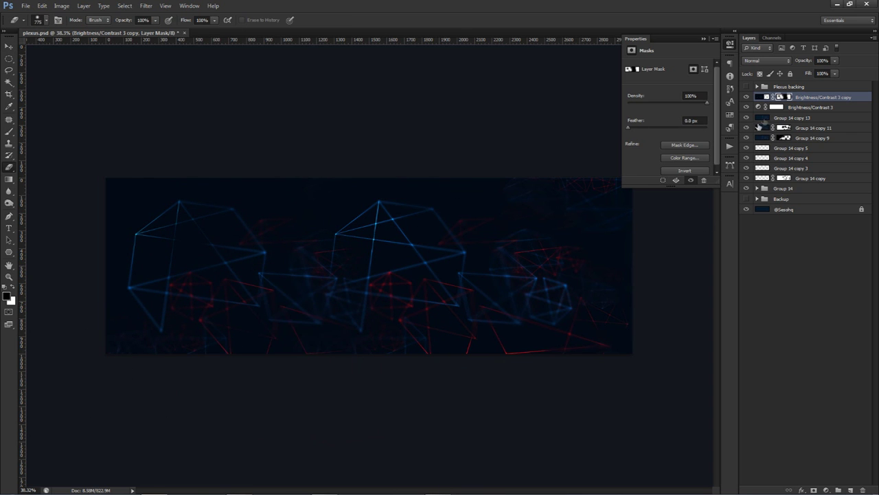
key(b)
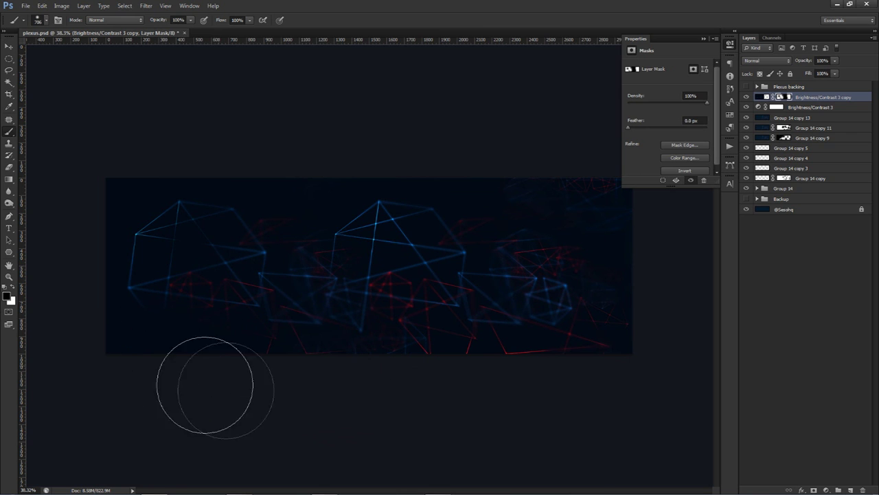
key(v)
mouse_move(425, 302)
mouse_down()
mouse_move(415, 299)
mouse_move(426, 301)
mouse_up()
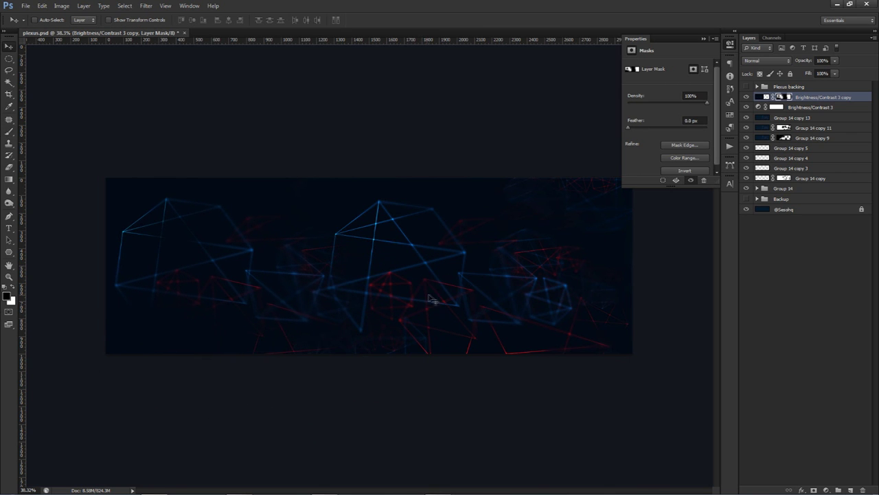
click(731, 47)
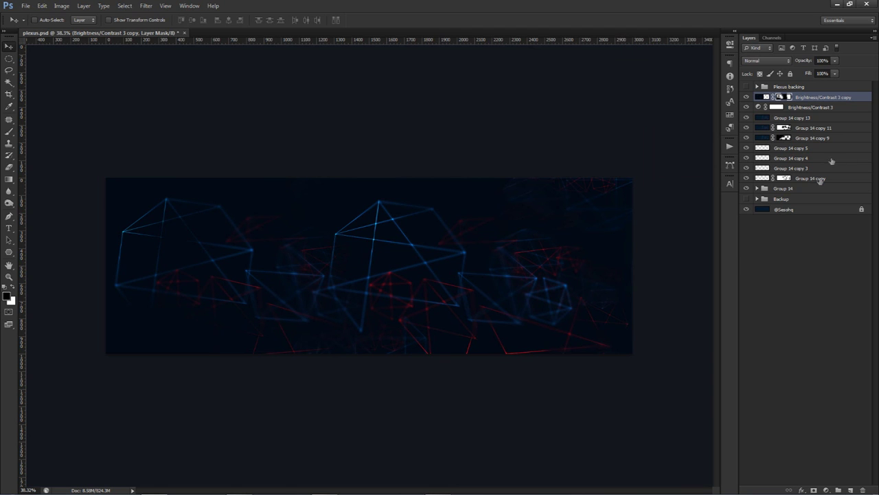
- Duplicate all layers from the shifted polygon copy down to the background and merge the duplicates into one layer
shift+click(797, 211)
key(ctrl+j)
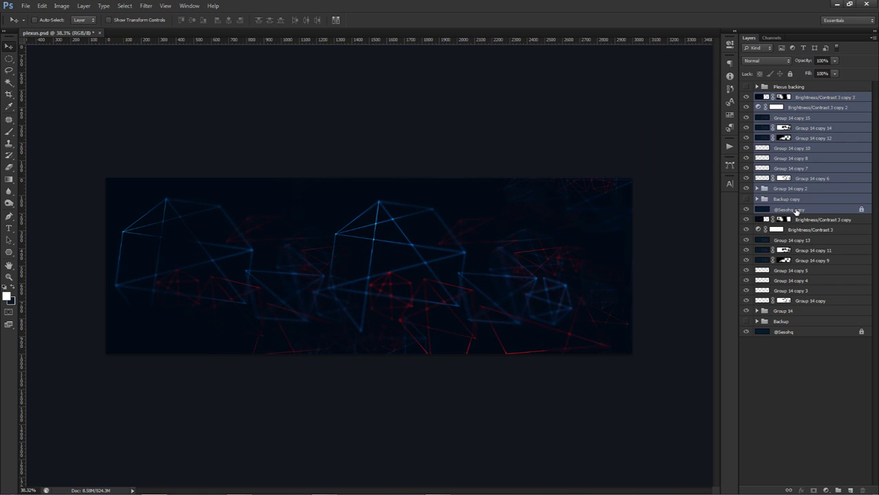
key(ctrl+e)
click(146, 5)
mouse_move(162, 16)
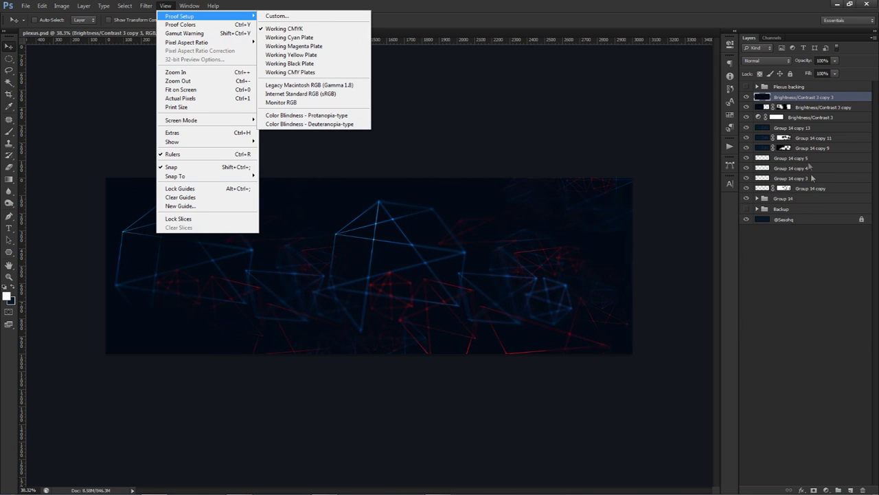
click(797, 109)
key(ctrl+z)
key(ctrl+e)
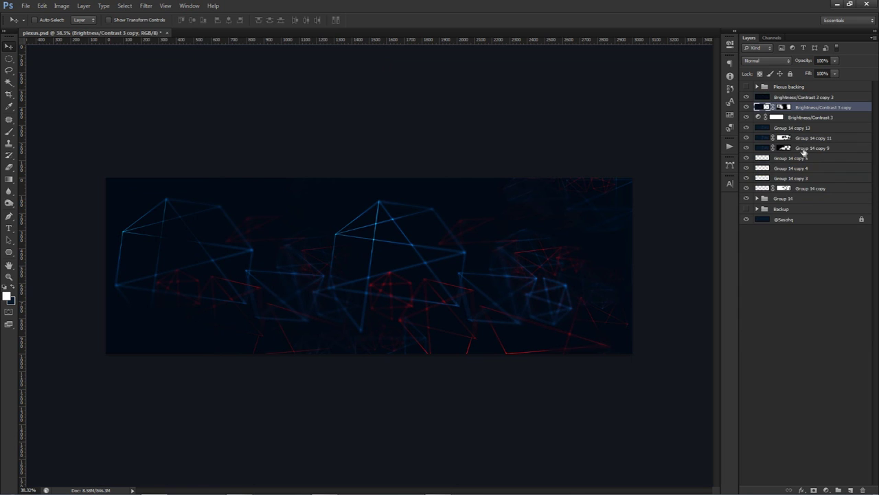
- Duplicate all layers from the merged Brightness/Contrast 3 copy 3 down to the background and merge them into another layer
click(788, 97)
shift+click(783, 218)
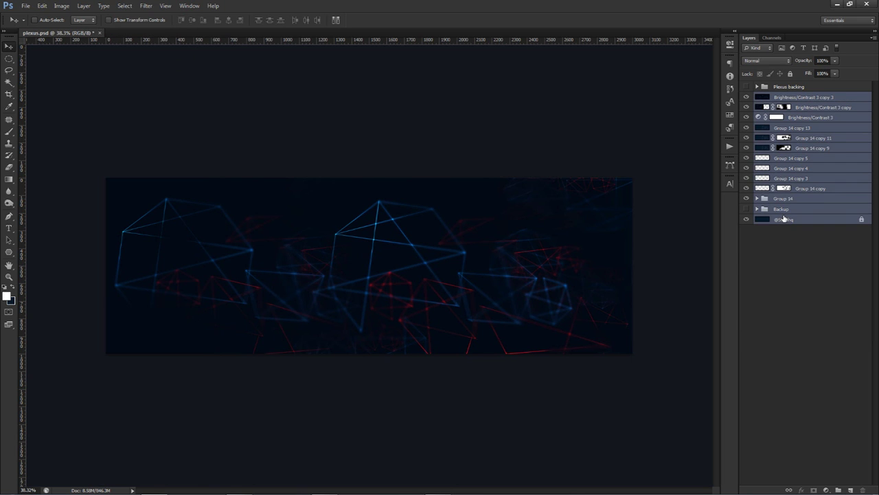
key(ctrl+j)
key(ctrl+e)
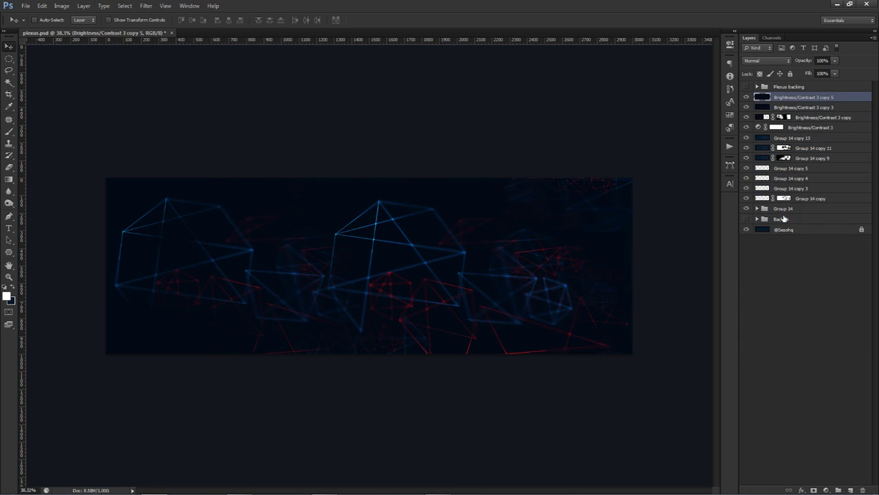
- Apply a Gaussian Blur to the newest merged layer, keeping the radius already set in the filter
click(146, 6)
mouse_move(150, 98)
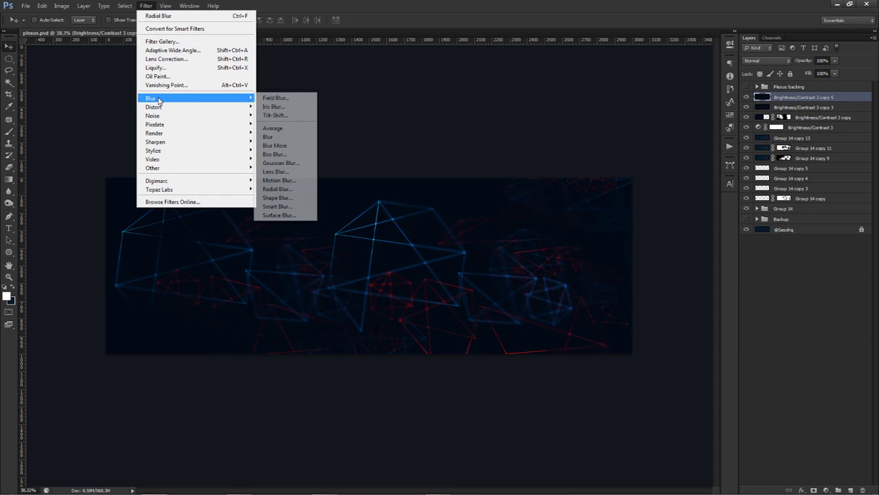
click(292, 164)
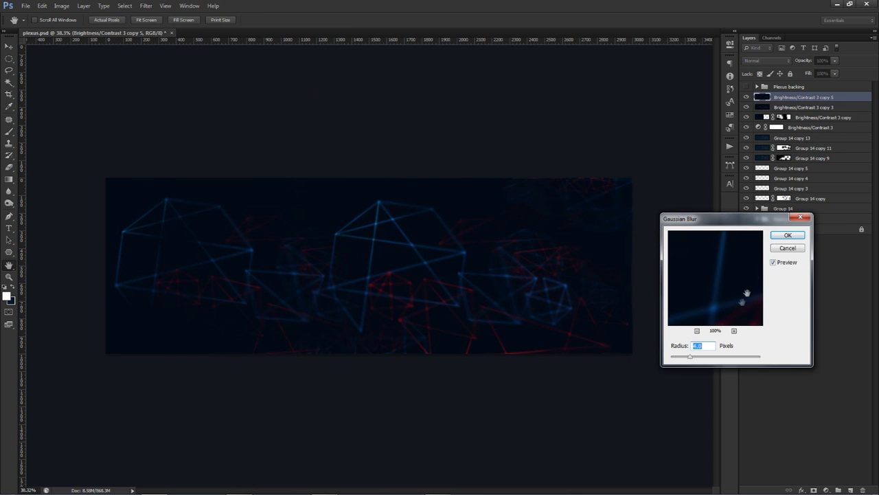
click(788, 236)
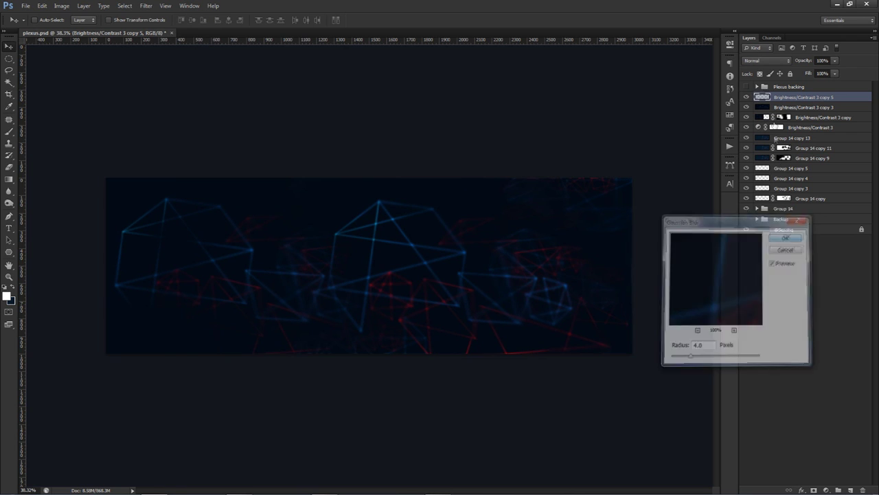
- Erase parts of the Gaussian-blurred layer over the lower central, left, large blue and right-hand polygons with a large soft eraser
mouse_move(448, 289)
mouse_down()
mouse_move(403, 290)
mouse_move(442, 312)
mouse_up()
click(438, 342)
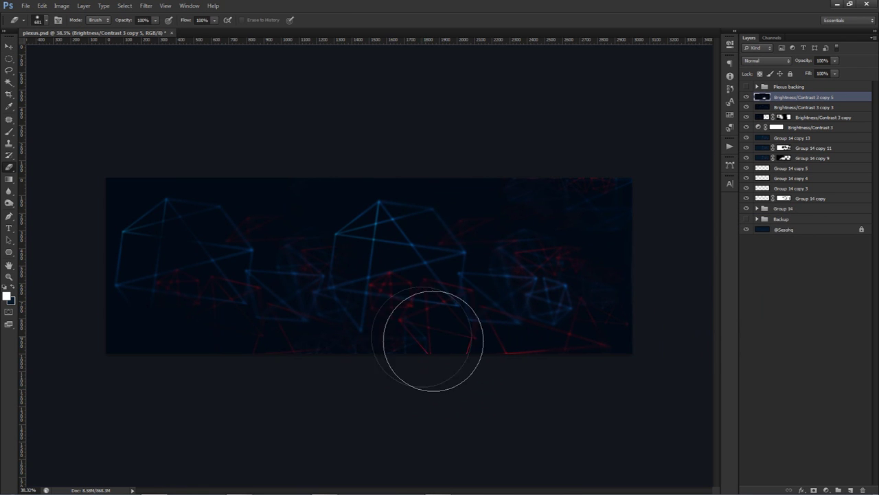
click(260, 271)
mouse_move(497, 231)
mouse_down()
mouse_move(560, 184)
mouse_move(593, 186)
mouse_up()
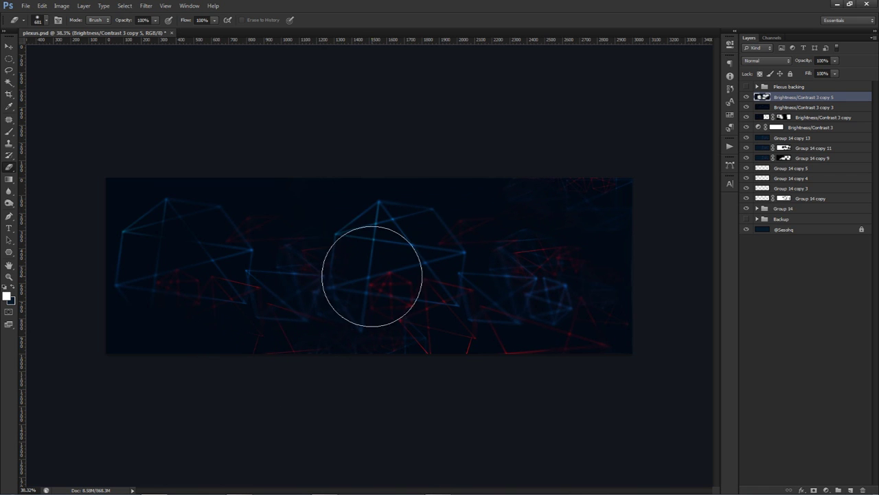
key(v)
key(5)
key(0)
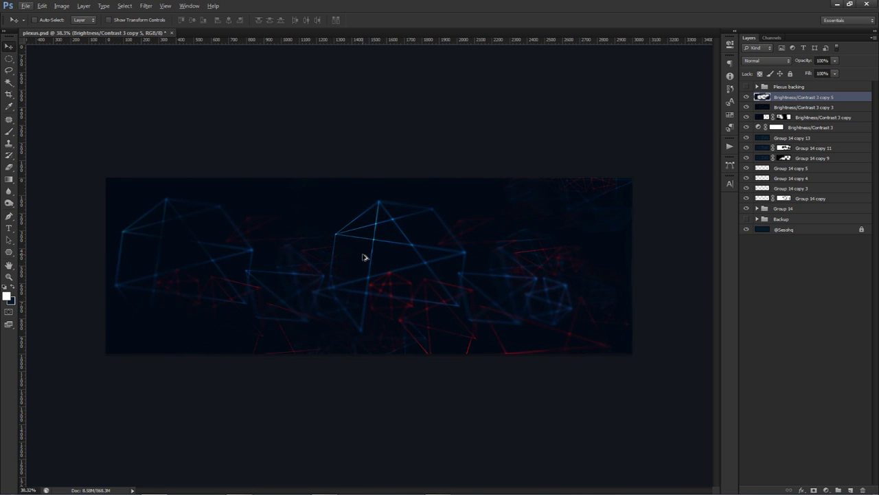
- Add a Color Balance adjustment layer on top and shift its midtones toward blue and slightly toward red
click(826, 489)
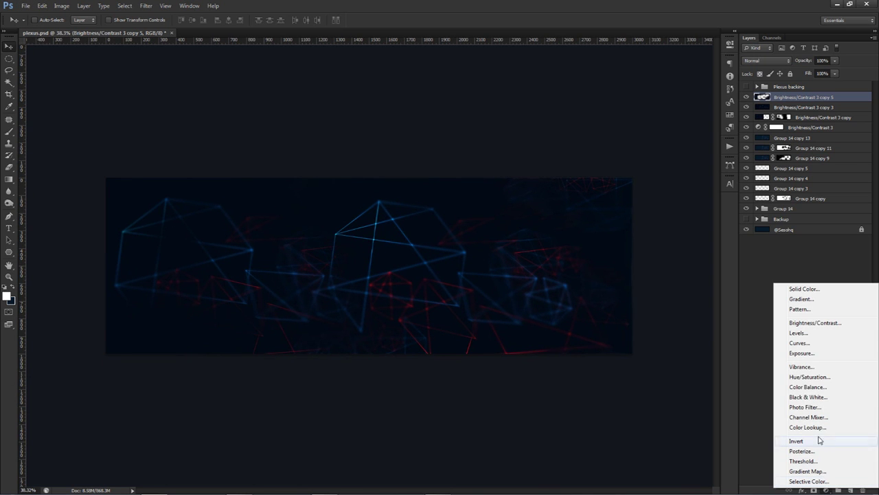
click(808, 387)
drag(659, 122, 657, 121)
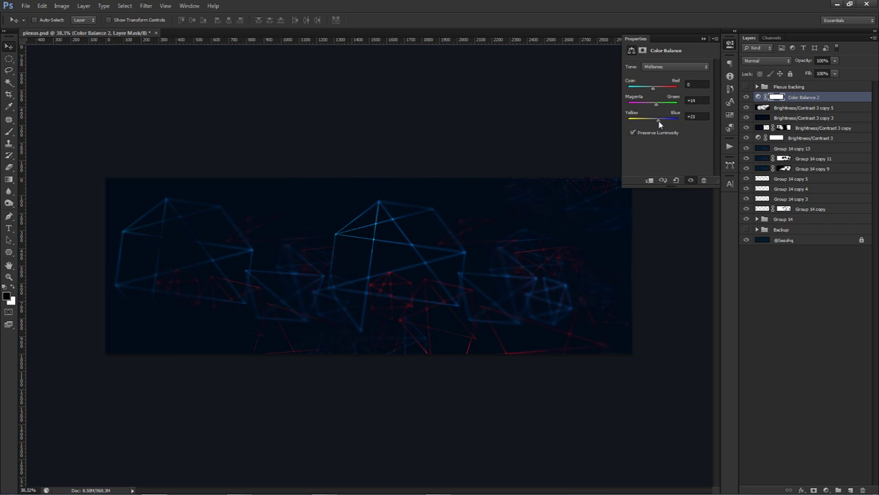
drag(653, 88, 656, 88)
click(730, 45)
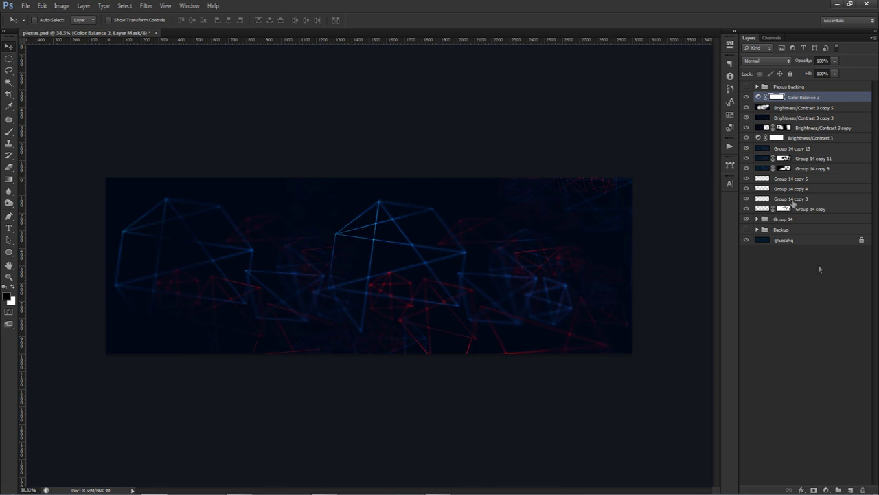
- Create a new layer above the Color Balance adjustment and sample the dark red of the lower polygon as the brush colour
click(851, 490)
key(x)
key(b)
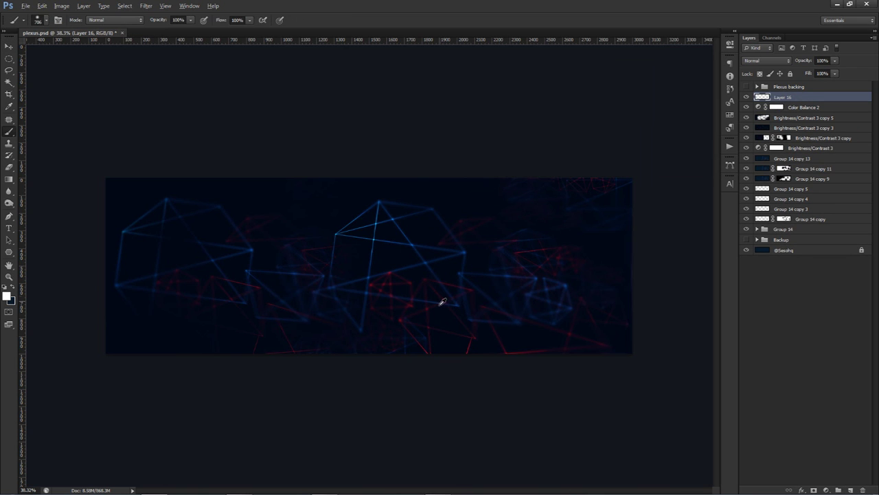
alt+click(474, 335)
- Paint large soft red glows at the banner's lower left and lower right and over the large central polygon
drag(474, 334, 474, 327)
drag(520, 251, 521, 250)
drag(330, 277, 352, 287)
click(297, 390)
drag(381, 330, 360, 328)
click(510, 349)
click(393, 209)
key(ctrl+z)
drag(440, 248, 402, 239)
click(404, 231)
- Set the red glow layer's blend mode to Linear Dodge (Add) and its opacity to 70%
click(775, 61)
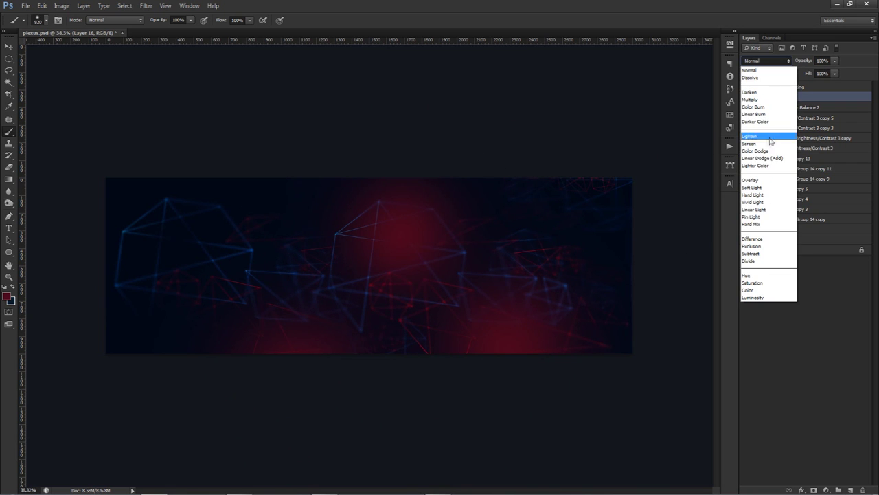
click(763, 156)
drag(838, 61, 825, 74)
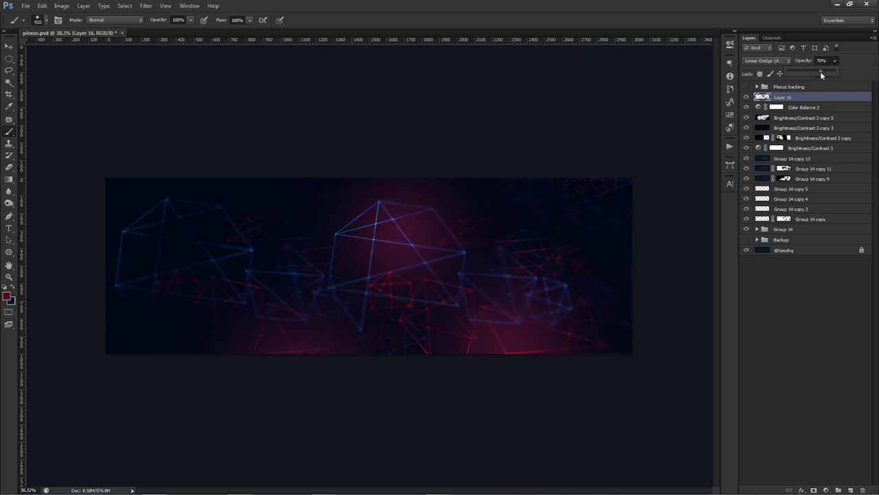
drag(820, 71, 820, 71)
key(v)
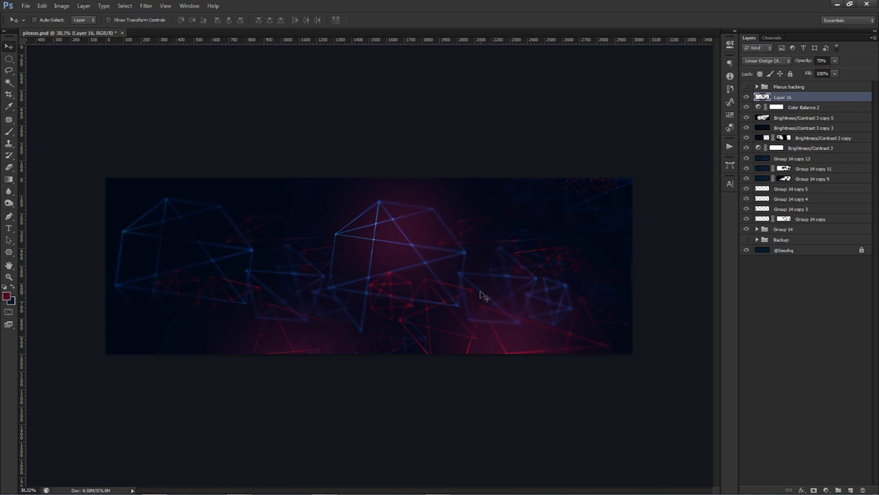
- Shift the glow layer's hue to a warmer red with Hue/Saturation, raising saturation to +32 and strongly lowering lightness
key(ctrl+u)
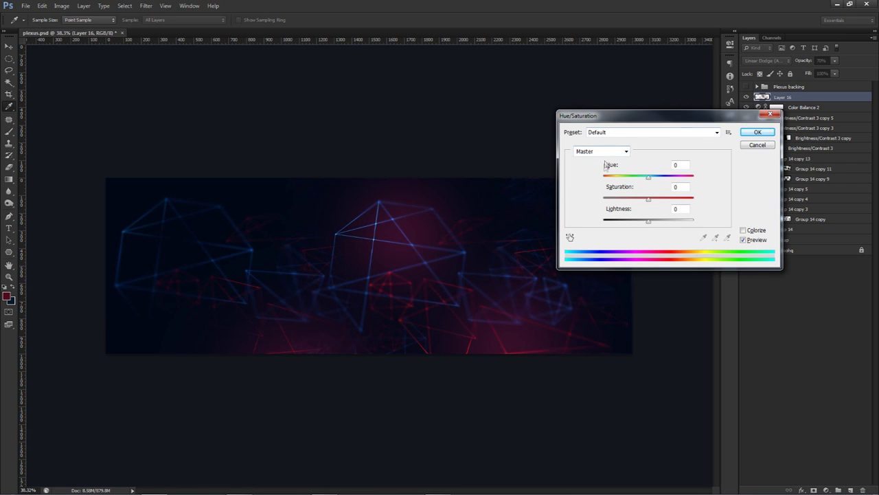
drag(648, 178, 609, 178)
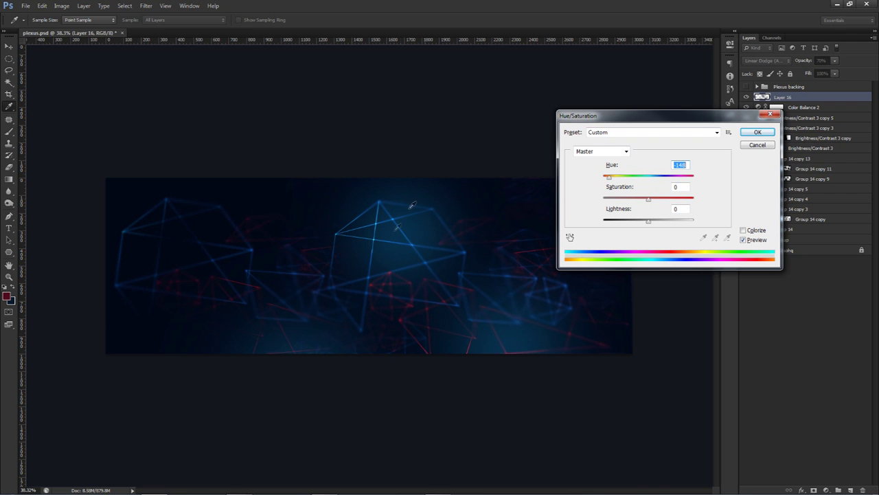
drag(649, 221, 663, 180)
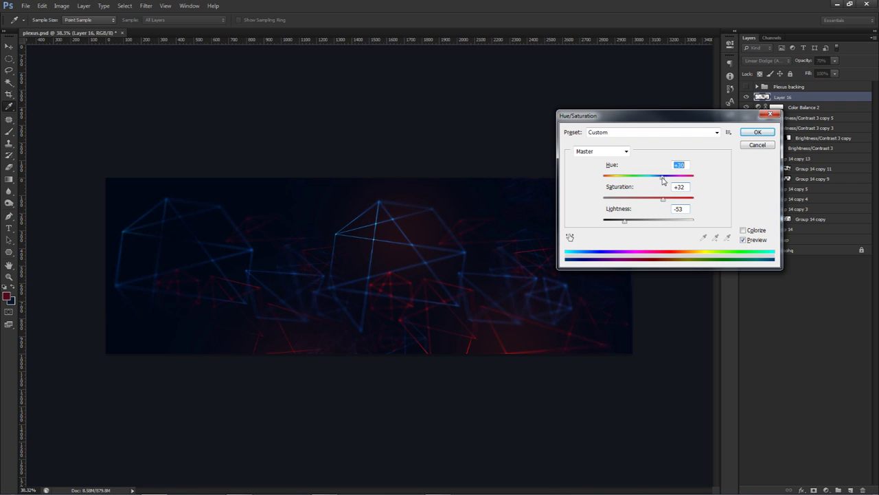
drag(622, 223, 621, 224)
click(757, 131)
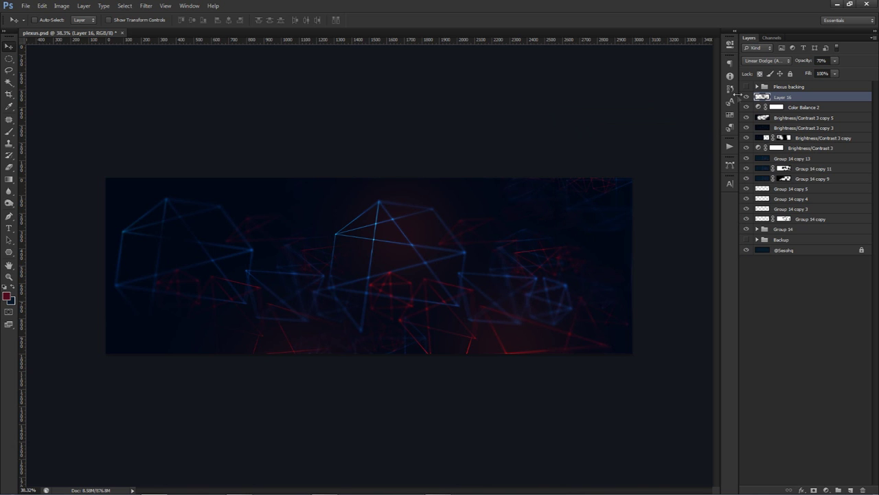
- Compare the banner with and without the glow layer, and erase the glow's upper-left edge around the central polygon with a large soft eraser
click(747, 97)
click(747, 97)
click(747, 97)
click(748, 97)
key(e)
drag(311, 198, 345, 219)
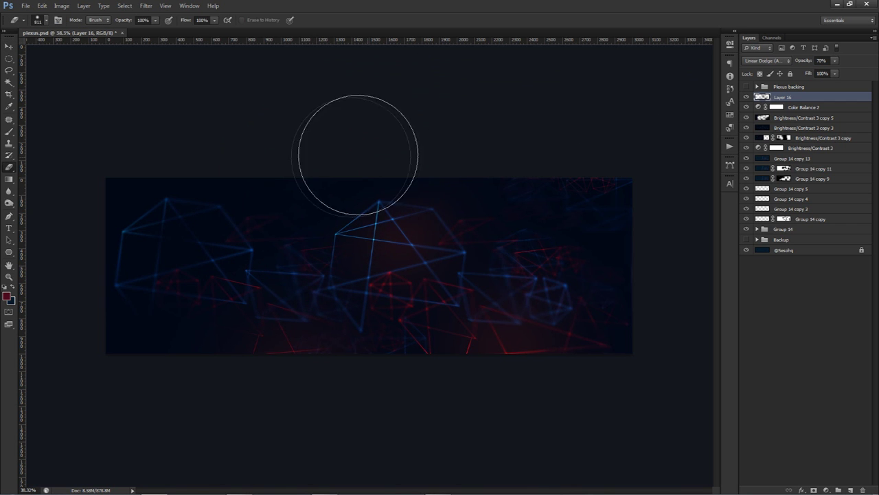
alt+right_click(320, 201)
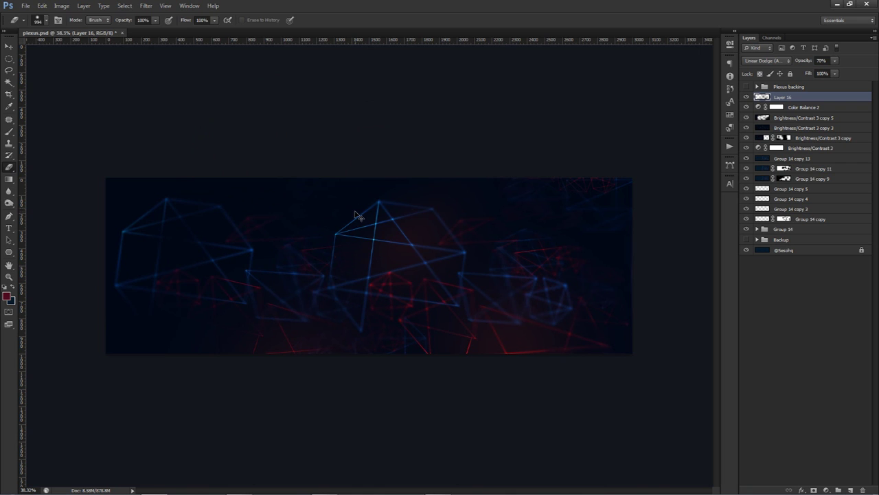
- Duplicate all layers from the glow layer down to the background and merge the copies into one layer
key(v)
shift+click(795, 249)
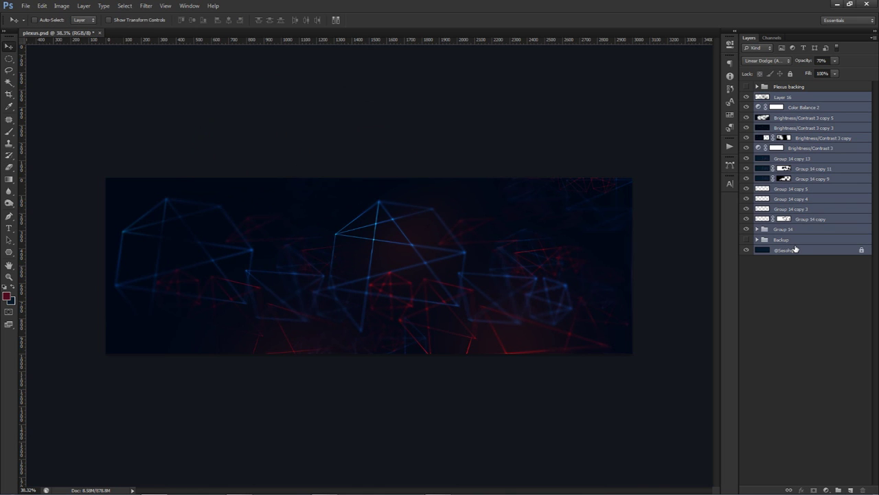
key(ctrl+j)
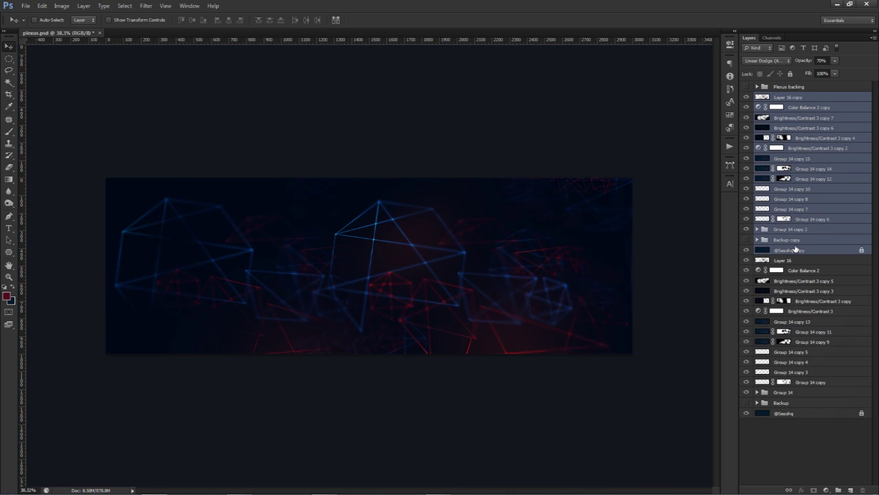
key(ctrl+e)
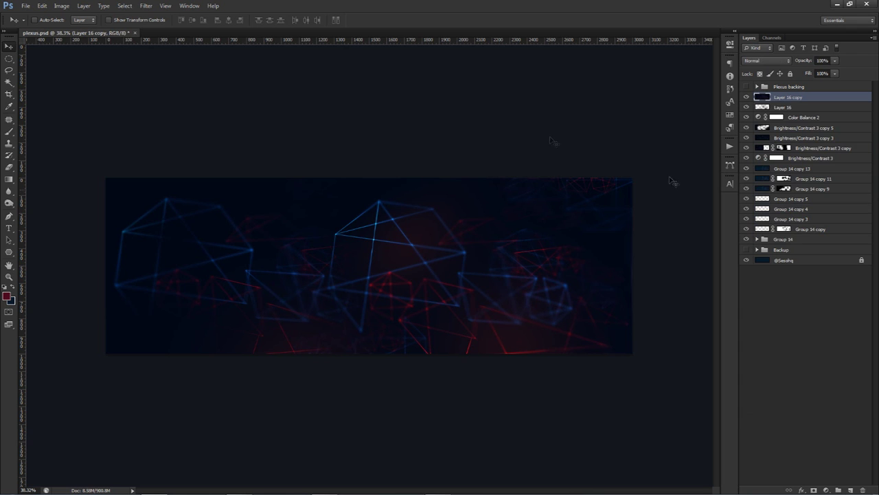
click(747, 97)
click(747, 97)
drag(470, 289, 546, 235)
key(ctrl+z)
- Start a Lens Blur on the merged copy with radius 41, specular brightness 15 and threshold 31
click(147, 5)
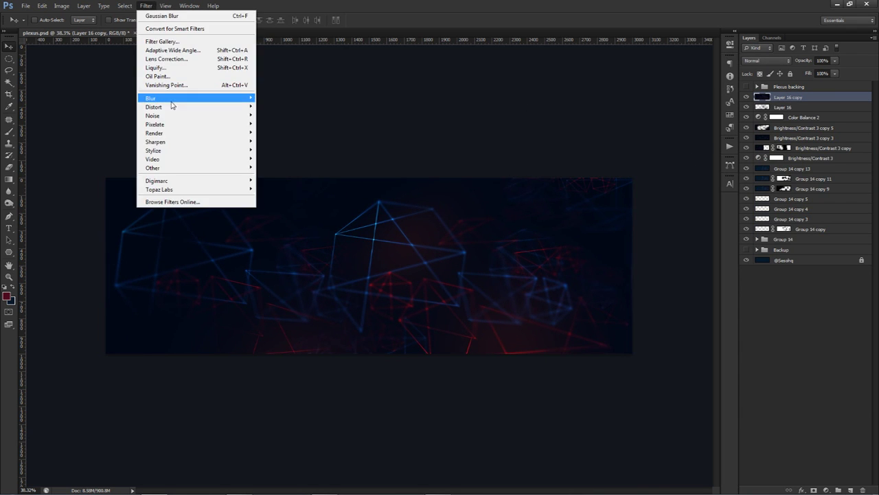
mouse_move(169, 101)
click(280, 172)
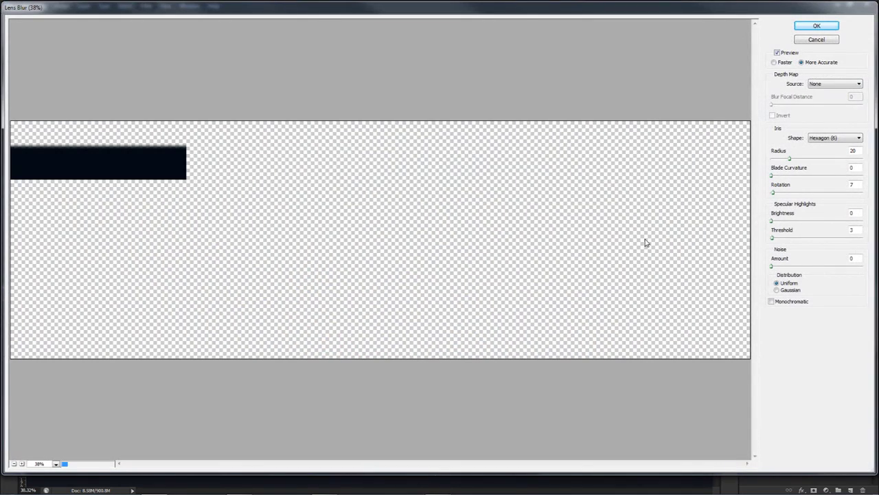
drag(790, 159, 810, 162)
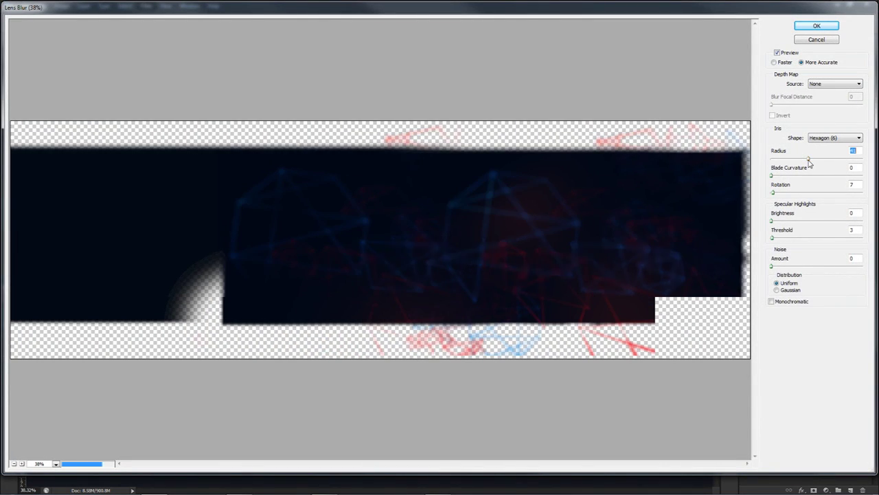
click(773, 221)
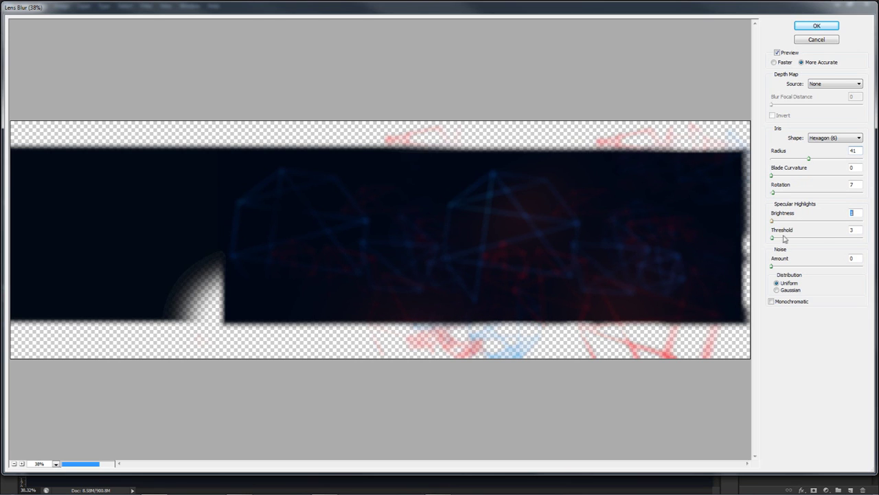
drag(774, 238, 836, 221)
drag(828, 237, 790, 240)
drag(836, 221, 785, 223)
click(784, 239)
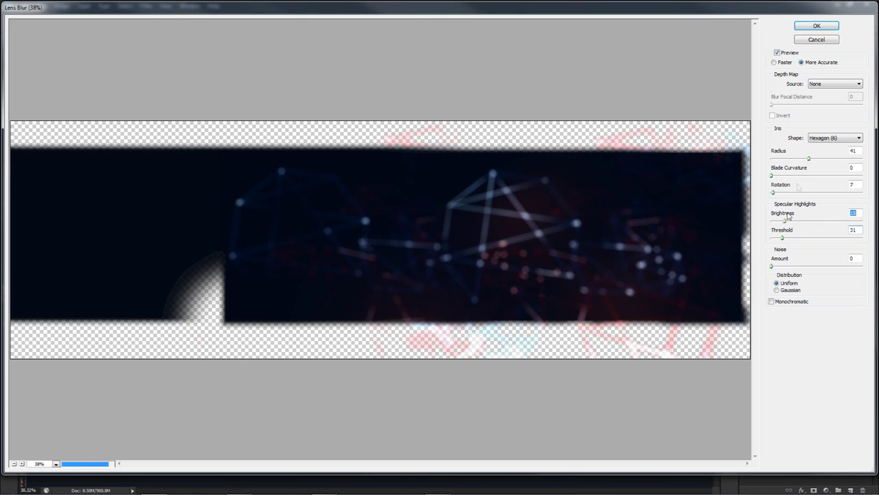
- Refine the Lens Blur to radius 35, rotation 0 and threshold 30, and apply it
drag(799, 160, 789, 160)
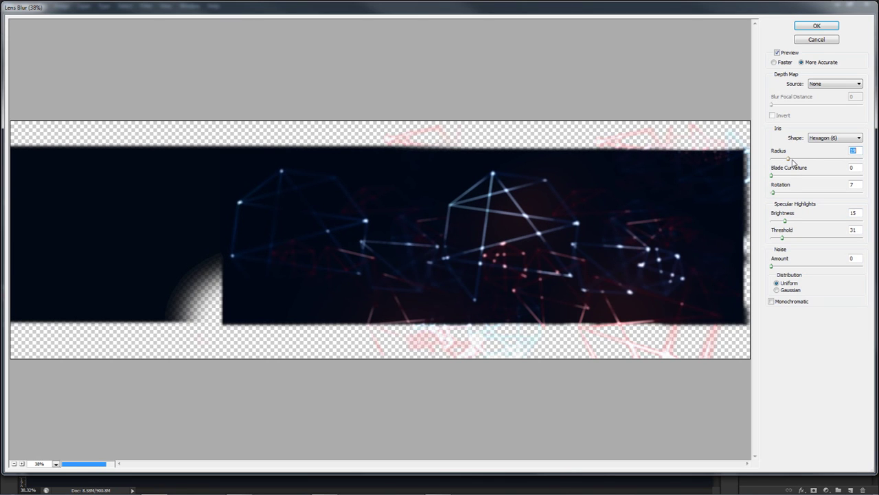
drag(794, 162, 806, 164)
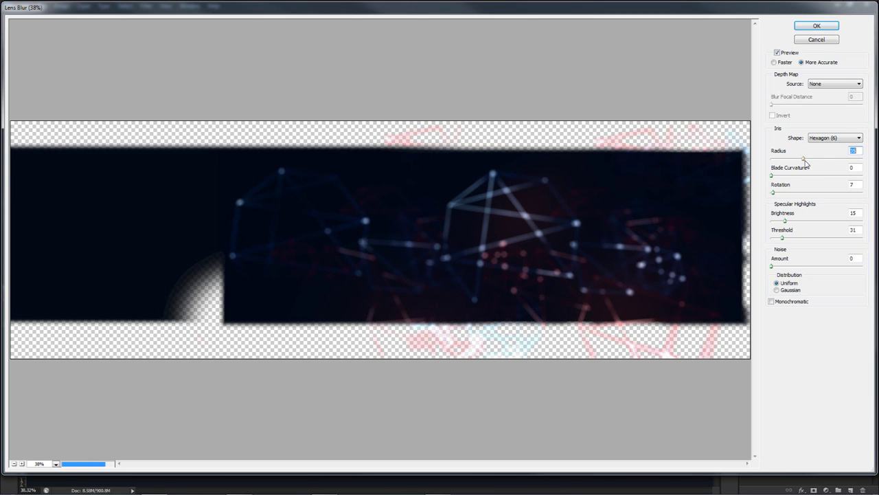
click(772, 193)
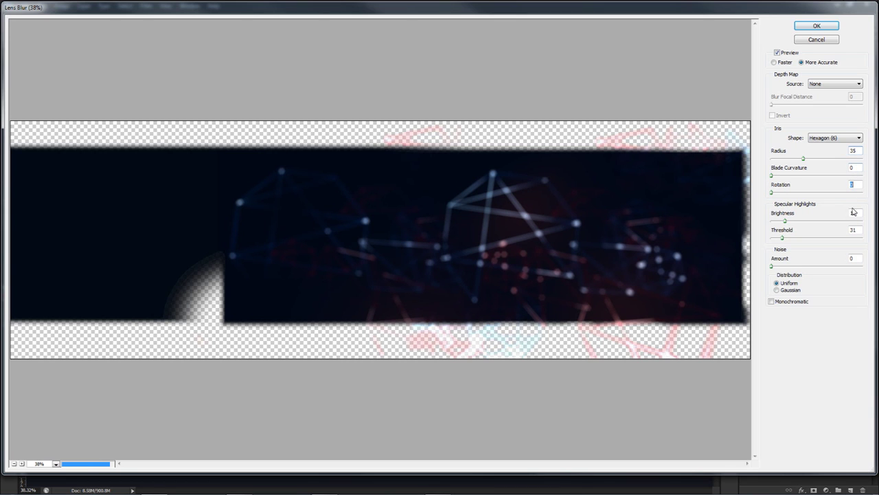
drag(857, 232, 838, 232)
text(30)
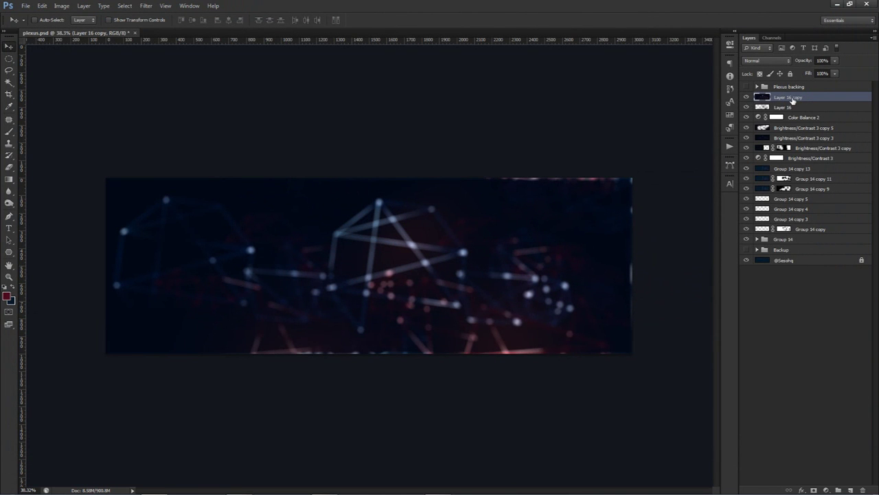
- Add a mask to the blurred layer and hide the blur along the banner's lower edge, upper right and upper-left polygon with soft black
click(815, 489)
key(d)
key(b)
mouse_move(495, 401)
mouse_down()
mouse_move(377, 414)
mouse_move(340, 398)
mouse_up()
drag(502, 302, 472, 298)
mouse_move(542, 157)
mouse_down()
mouse_move(651, 188)
mouse_move(670, 225)
mouse_up()
drag(295, 229, 273, 230)
mouse_move(164, 195)
mouse_down()
mouse_move(138, 213)
mouse_move(123, 244)
mouse_up()
drag(205, 262, 165, 263)
mouse_move(274, 275)
mouse_down()
mouse_move(293, 275)
mouse_move(281, 274)
mouse_up()
- Mask out the blur over the upper central polygon and the right-hand polygons with a smaller soft black brush
click(334, 271)
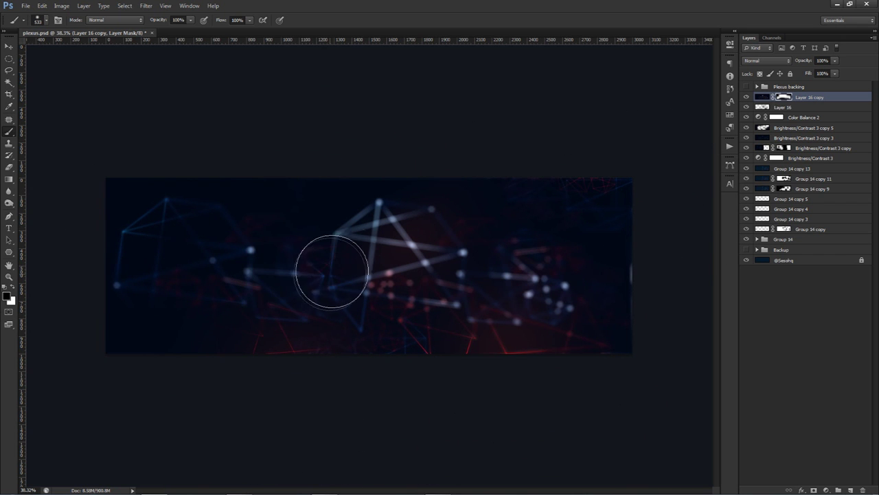
click(396, 235)
key(ctrl+alt+z)
key(ctrl+alt+z)
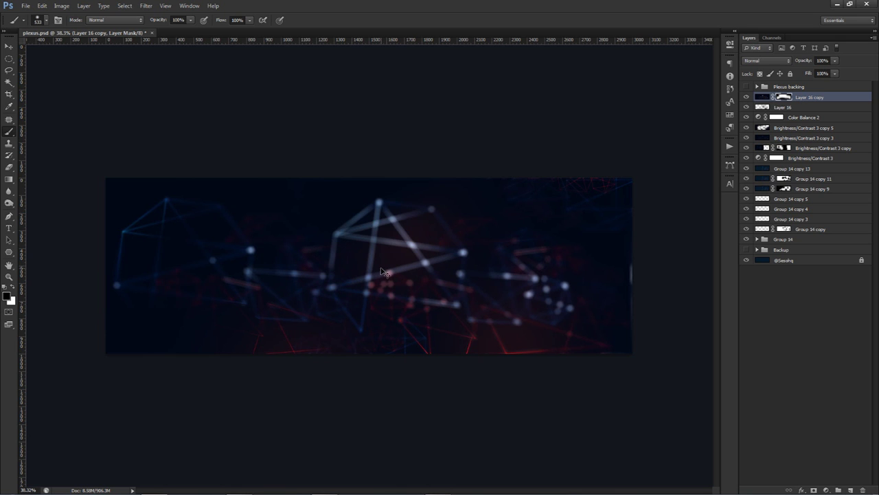
drag(358, 232, 338, 234)
mouse_move(374, 212)
mouse_down()
mouse_move(395, 230)
mouse_move(422, 222)
mouse_move(401, 225)
mouse_move(566, 295)
mouse_move(544, 321)
mouse_move(505, 334)
mouse_move(406, 308)
mouse_move(318, 269)
mouse_move(298, 300)
mouse_move(288, 278)
mouse_move(450, 238)
mouse_move(493, 243)
mouse_move(470, 225)
mouse_move(511, 256)
mouse_move(607, 205)
mouse_move(622, 221)
mouse_up()
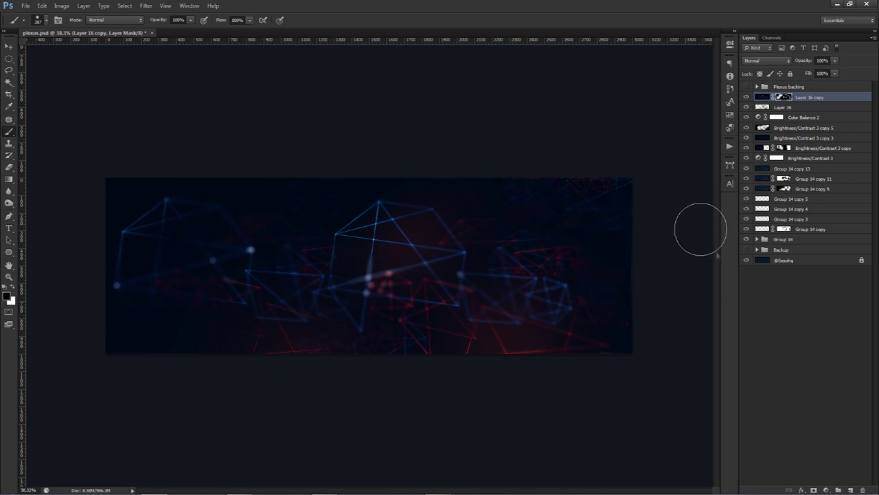
- Add a Brightness/Contrast adjustment layer above the blurred layer, raising the brightness and setting contrast to 48
click(827, 489)
click(839, 321)
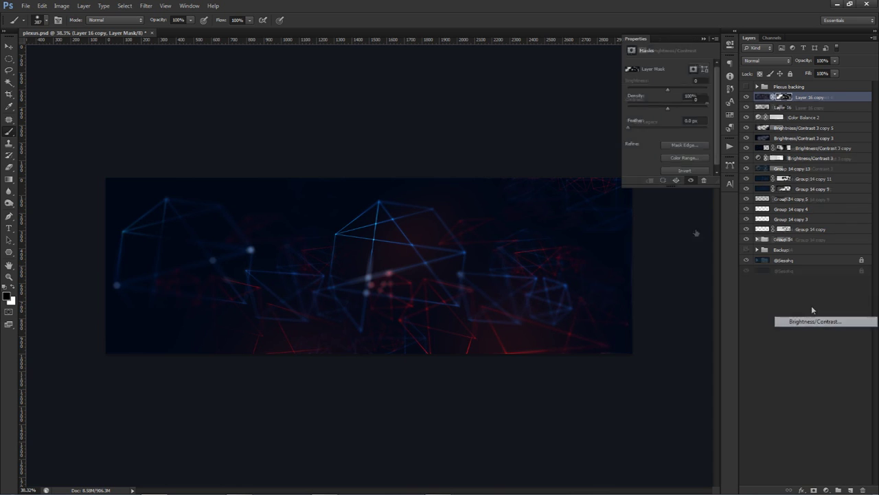
drag(665, 89, 674, 90)
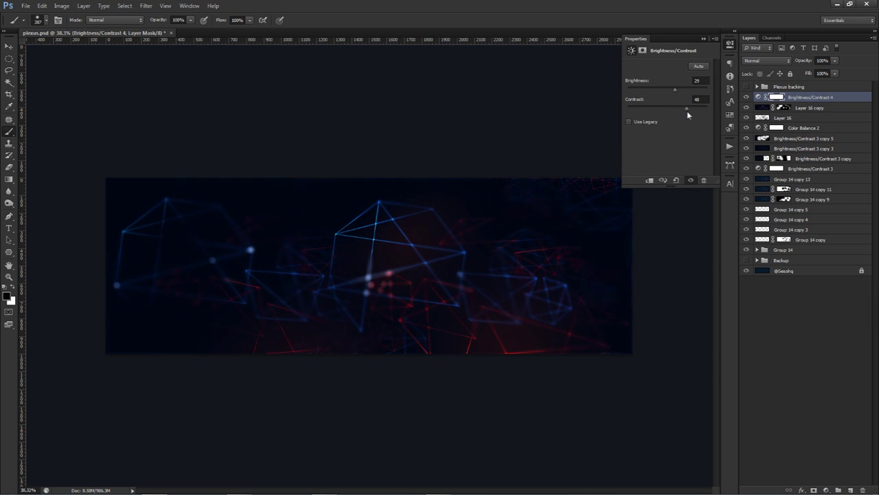
drag(675, 90, 682, 90)
- Paint black on the blurred layer's mask over the bright dots at the lower part of the central polygon
click(783, 108)
mouse_move(380, 279)
mouse_down()
mouse_move(368, 274)
mouse_move(403, 266)
mouse_move(422, 277)
mouse_up()
click(367, 270)
key(v)
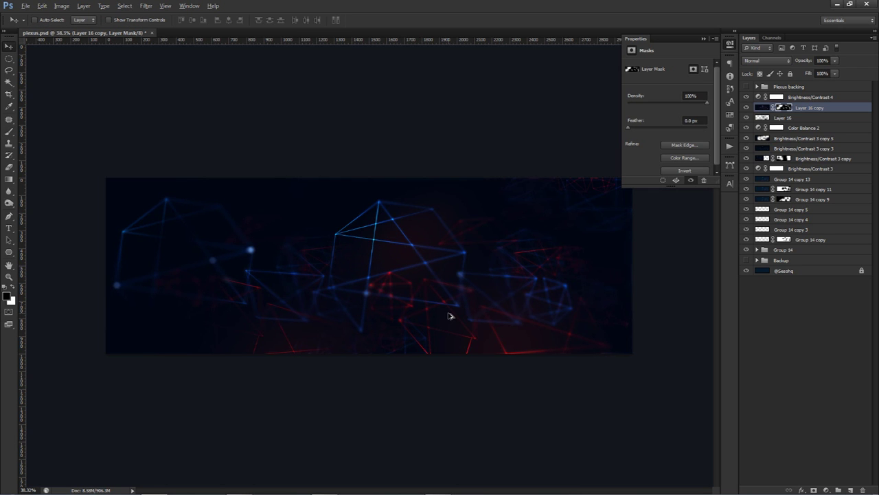
click(730, 46)
- Show the centre guides and add the text PLEXUS at their intersection
key(ctrl+semicolon)
key(t)
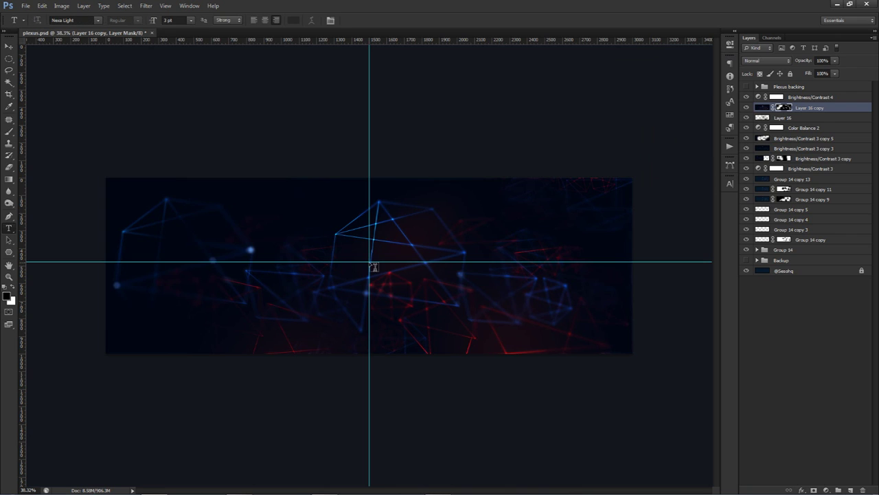
click(374, 266)
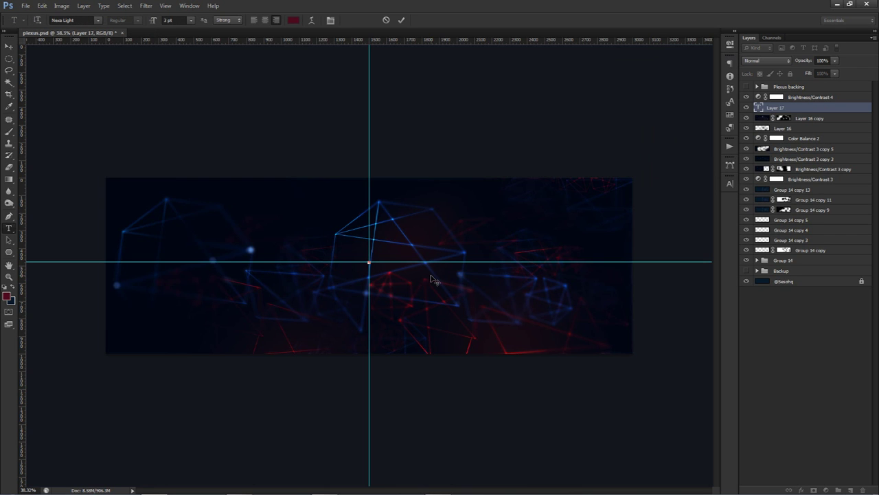
key(ctrl+a)
click(77, 21)
click(367, 261)
- Set the whole PLEXUS text in the Long Shot font and colour it white
key(ctrl+a)
click(83, 21)
text(Lon)
key(Return)
click(294, 20)
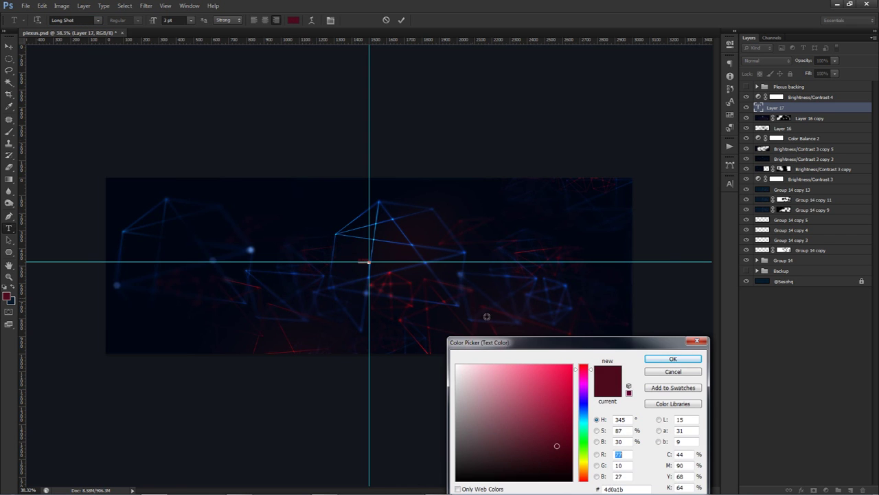
click(459, 351)
click(658, 363)
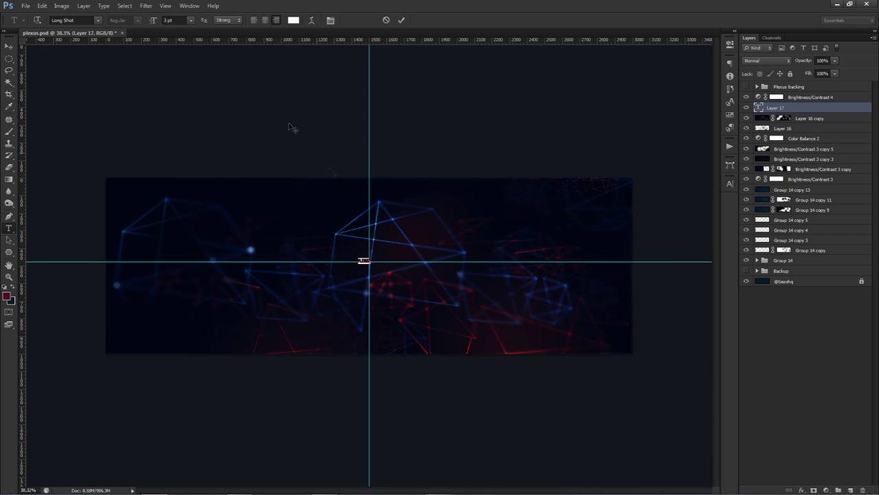
- Enlarge the PLEXUS text to 13 pt and change its font to Longhaul
click(169, 20)
scroll(169, 20, up, 8)
scroll(169, 19, up, 2)
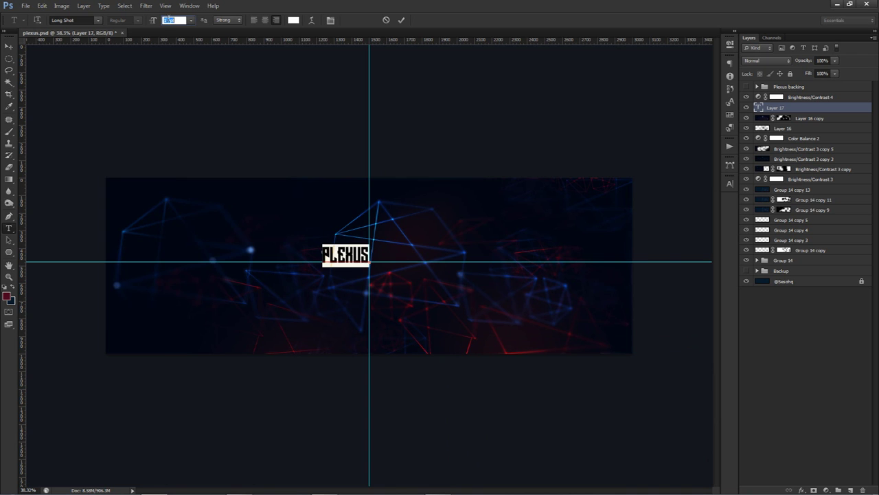
click(86, 20)
key(Down)
click(401, 20)
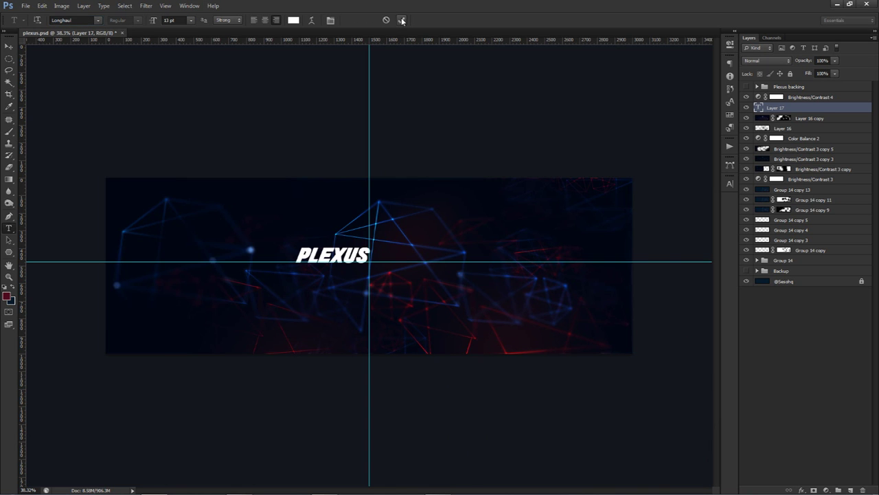
- Centre the PLEXUS text on the guide intersection with Free Transform
key(v)
key(ctrl+t)
drag(365, 262, 397, 266)
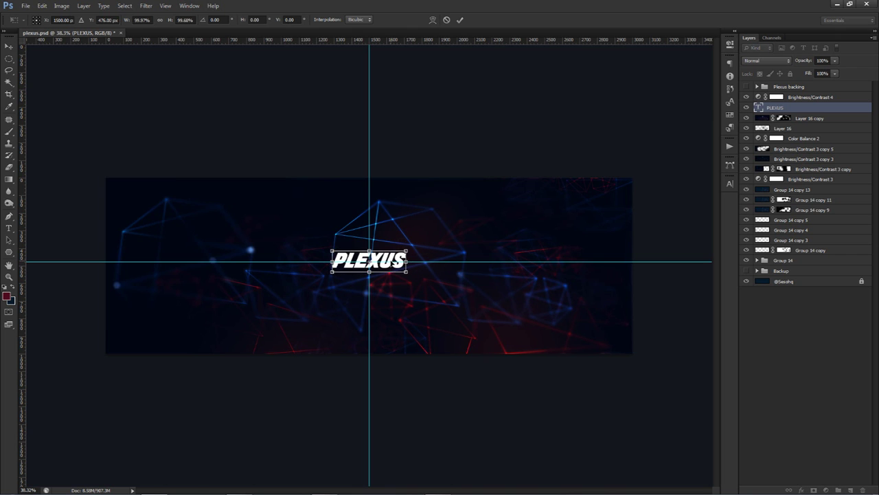
key(Return)
key(ctrl+t)
key(Return)
- Duplicate the PLEXUS text directly below the original and replace the copy's wording with BACKING TUTORIAL
drag(393, 264, 393, 290)
key(t)
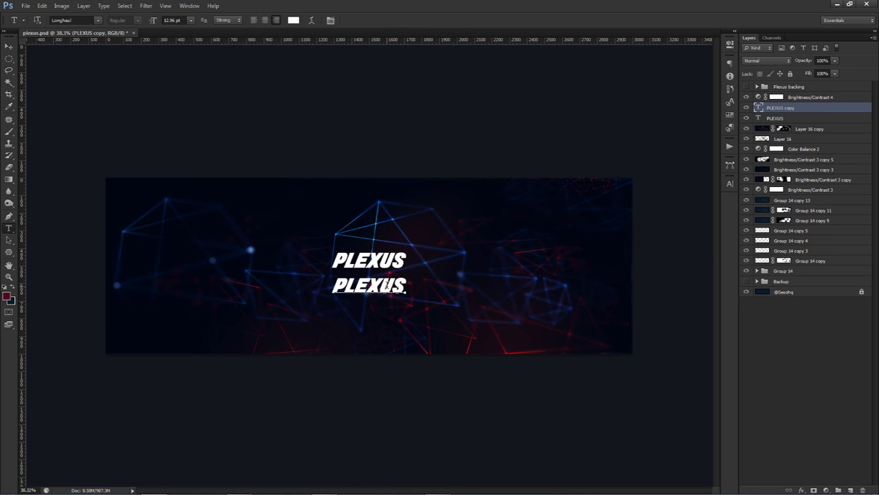
double_click(371, 285)
text(BACKI)
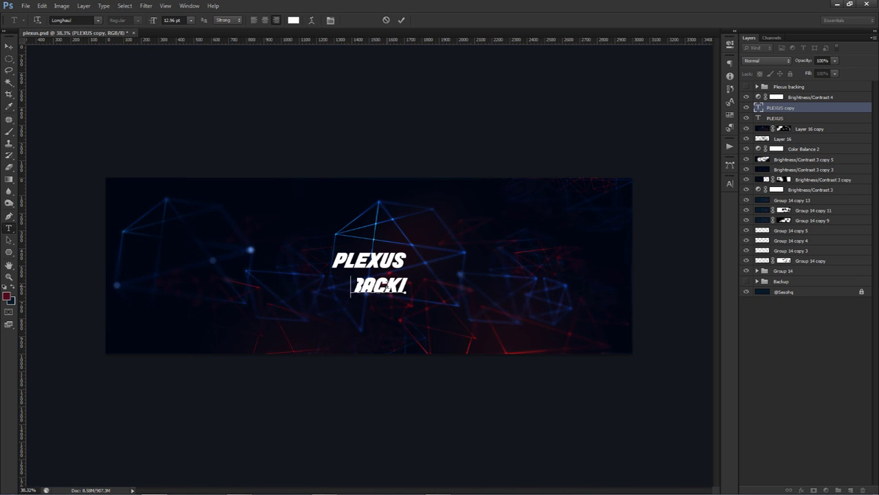
text(NG TUTORIAL)
- Set the whole BACKING TUTORIAL text in Nexa Bold at 6 pt
key(ctrl+a)
click(73, 19)
text(Nexa Bold)
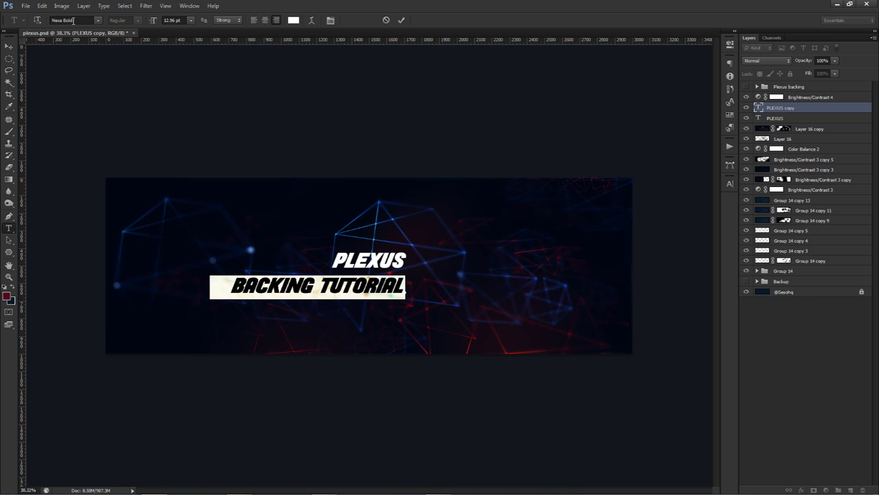
click(173, 20)
click(192, 20)
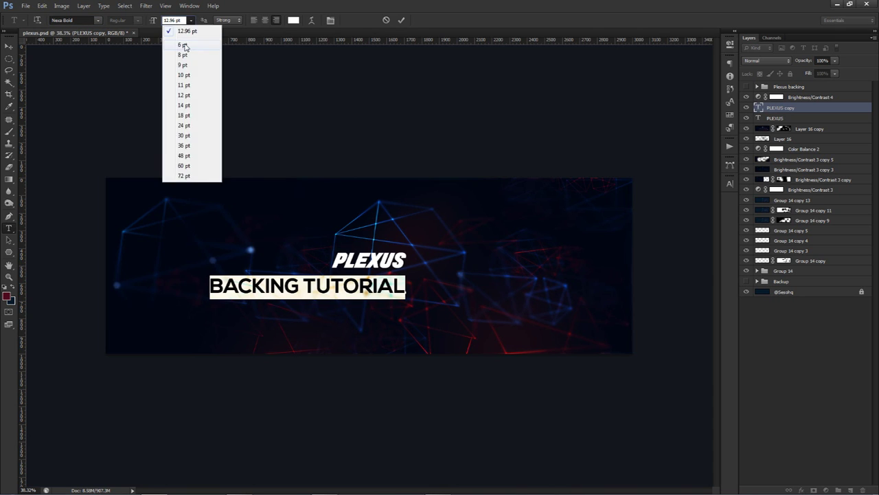
click(186, 40)
- Remove the space between BACKING and TUTORIAL, and set the word TUTORIAL in Nexa Light
click(363, 291)
key(BackSpace)
drag(358, 291, 417, 287)
click(78, 21)
text(Nexa Light)
- Colour the word TUTORIAL red, about e7464a, and commit the text edit
click(293, 20)
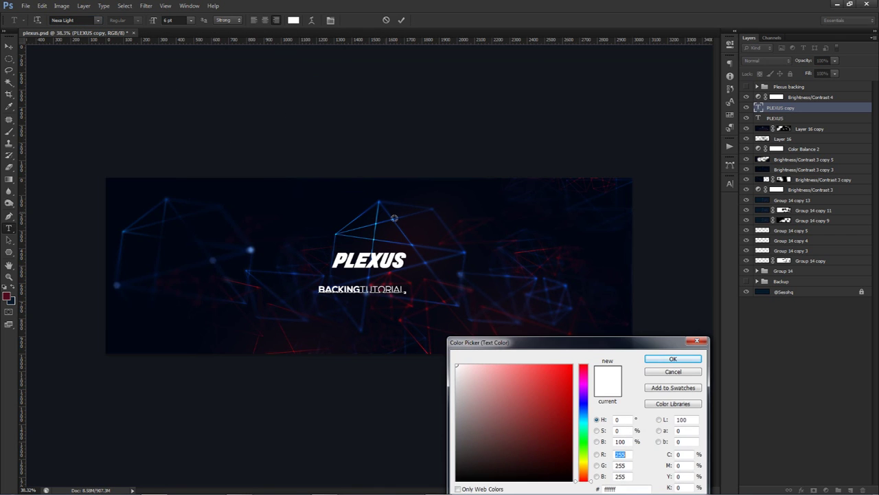
drag(406, 239, 448, 295)
drag(539, 334, 442, 282)
click(293, 352)
mouse_move(530, 421)
mouse_down()
mouse_move(520, 377)
mouse_move(538, 383)
mouse_move(538, 376)
mouse_move(581, 368)
mouse_up()
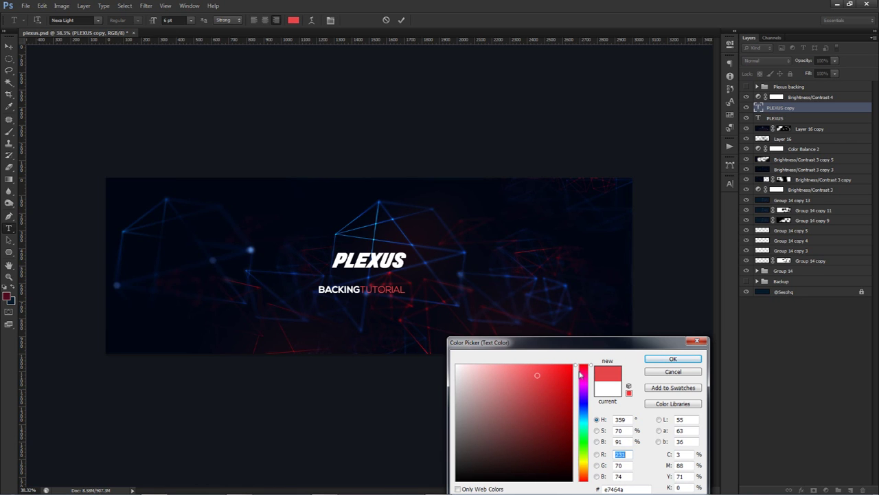
click(673, 359)
click(401, 20)
- Scale down the BACKINGTUTORIAL text and centre it directly beneath PLEXUS
key(ctrl+t)
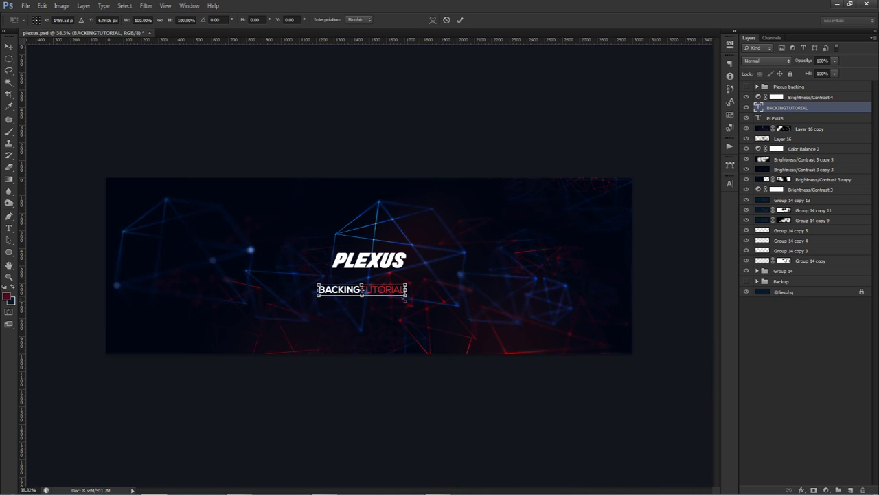
mouse_move(406, 285)
mouse_down()
mouse_move(388, 287)
mouse_move(413, 287)
mouse_move(430, 272)
mouse_move(416, 274)
mouse_up()
key(Return)
key(v)
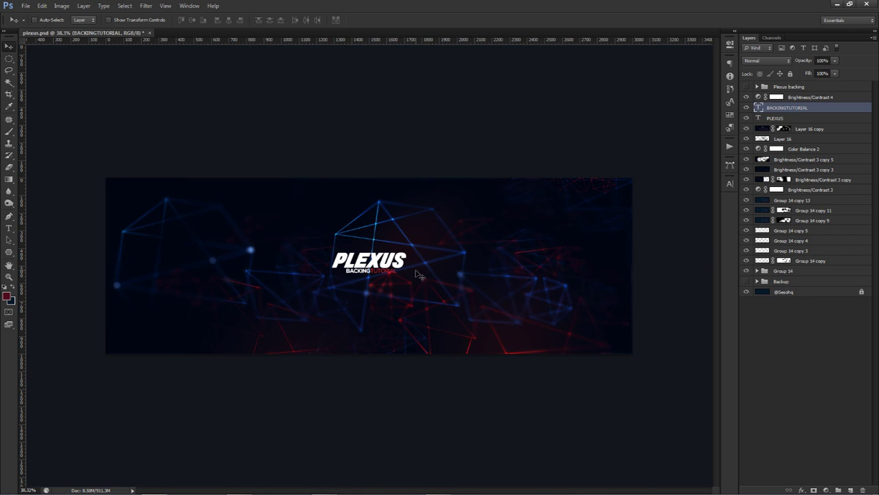
key(Down)
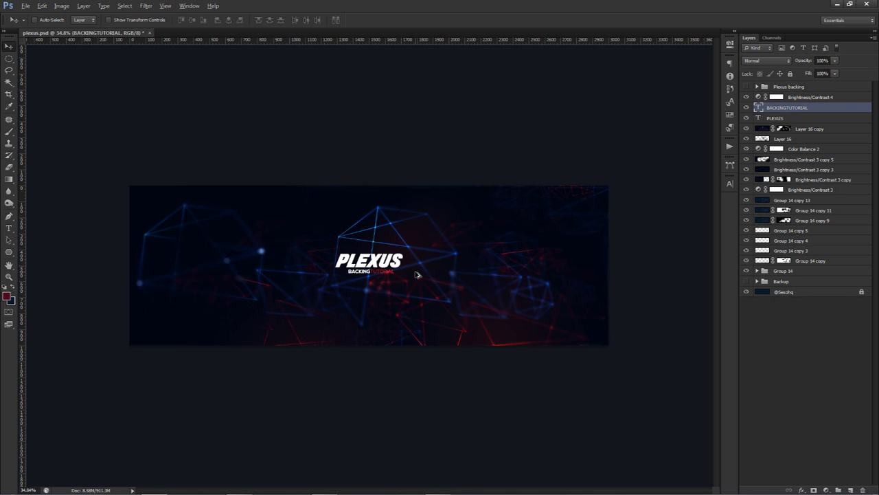
scroll(415, 274, up, 1)
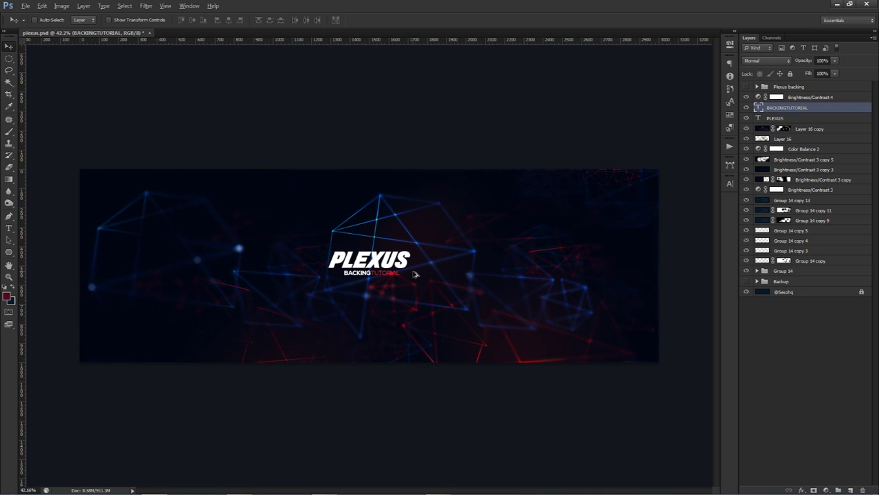
drag(414, 273, 405, 244)
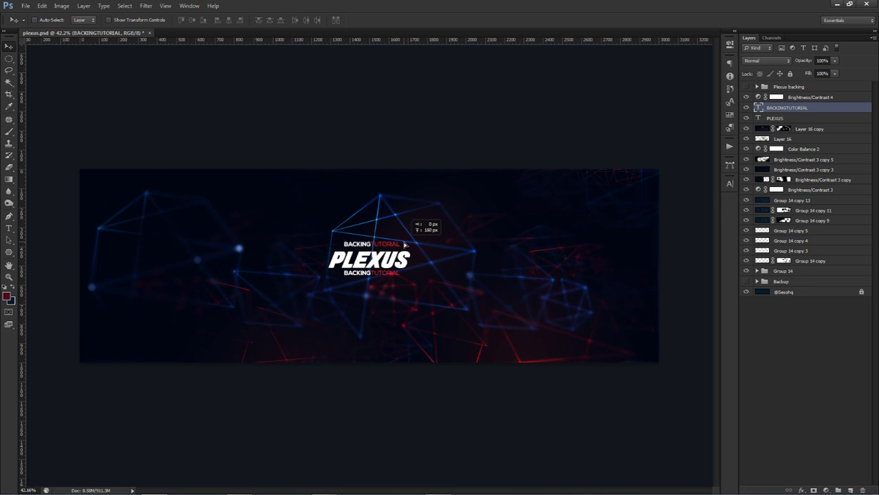
key(t)
double_click(378, 245)
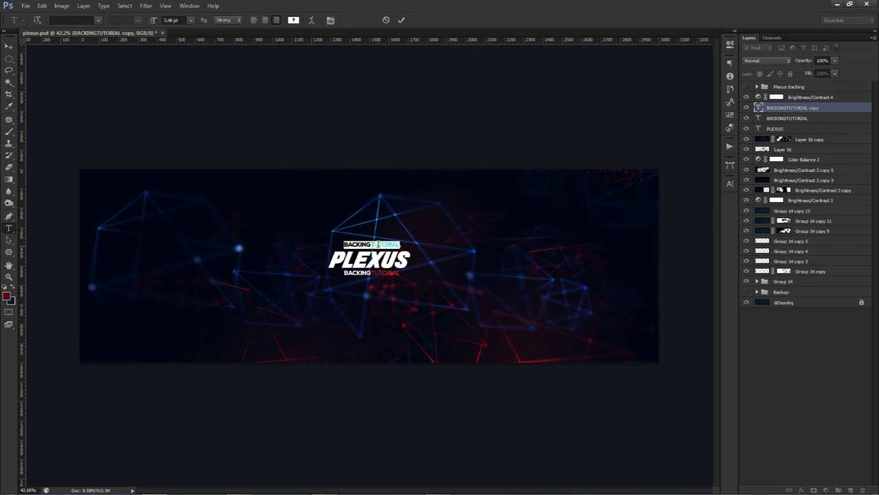
click(378, 244)
text(DESIGNED BY)
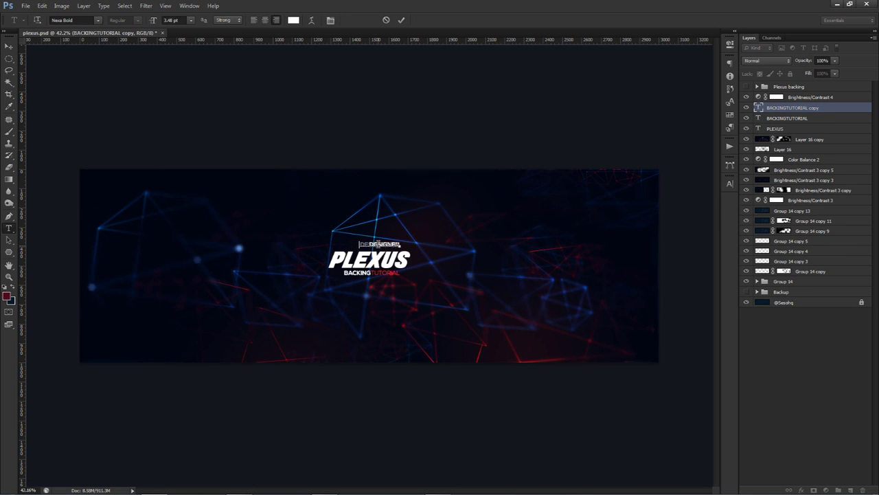
text( @SESOHQ)
key(ctrl+a)
click(180, 20)
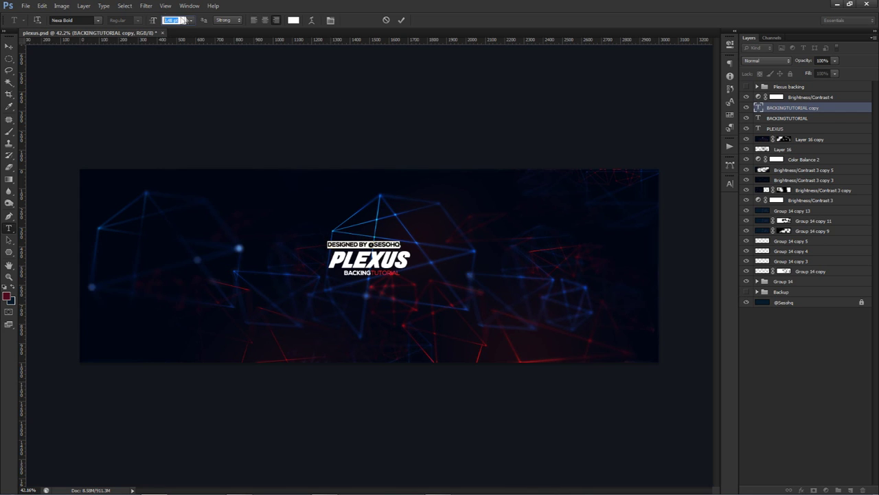
text(3)
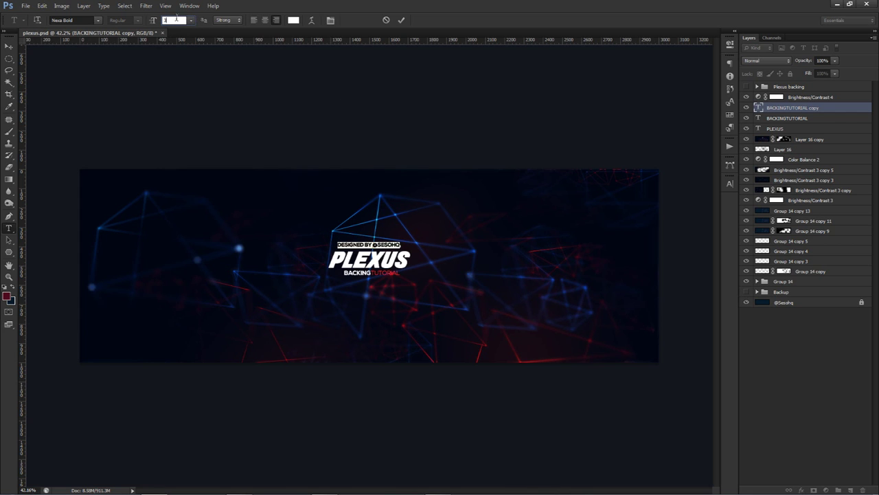
key(Down)
click(401, 20)
key(v)
drag(448, 199, 435, 208)
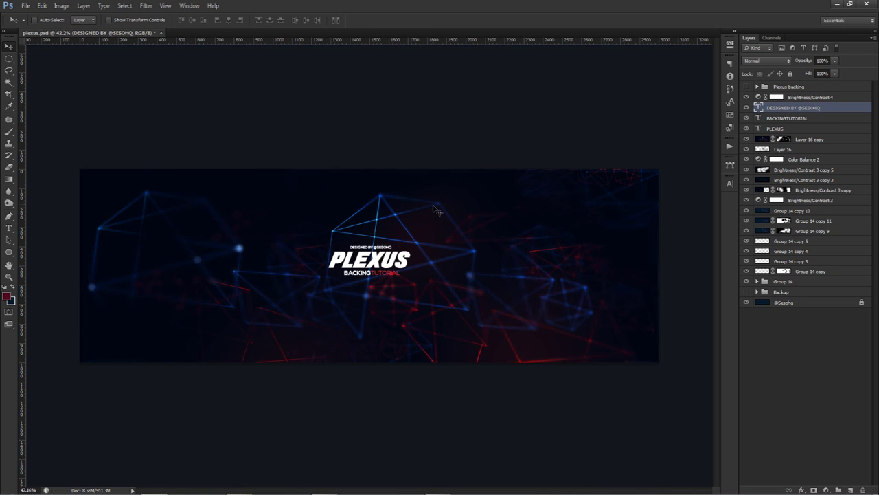
key(Down)
- Adjust the Color Balance 2 midtones to about +52 red, -39 magenta and +6 blue, and hide Layer 16 copy
double_click(759, 160)
drag(653, 123, 677, 92)
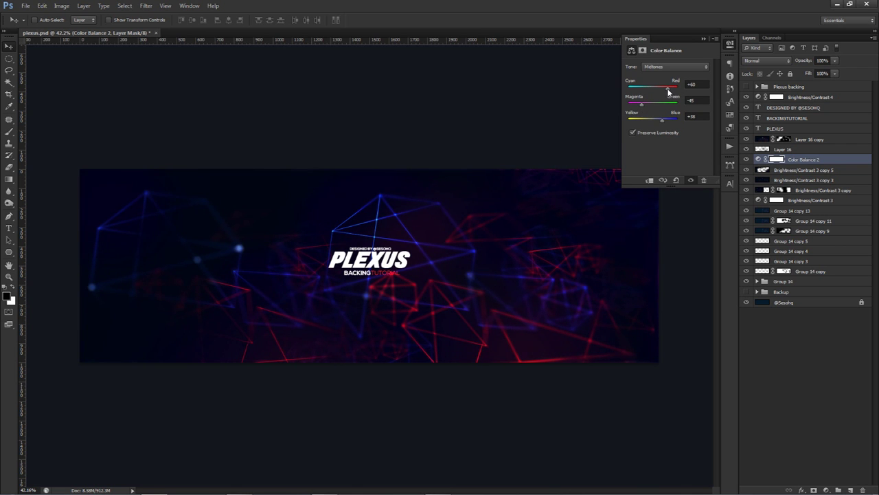
click(747, 140)
click(746, 140)
click(747, 140)
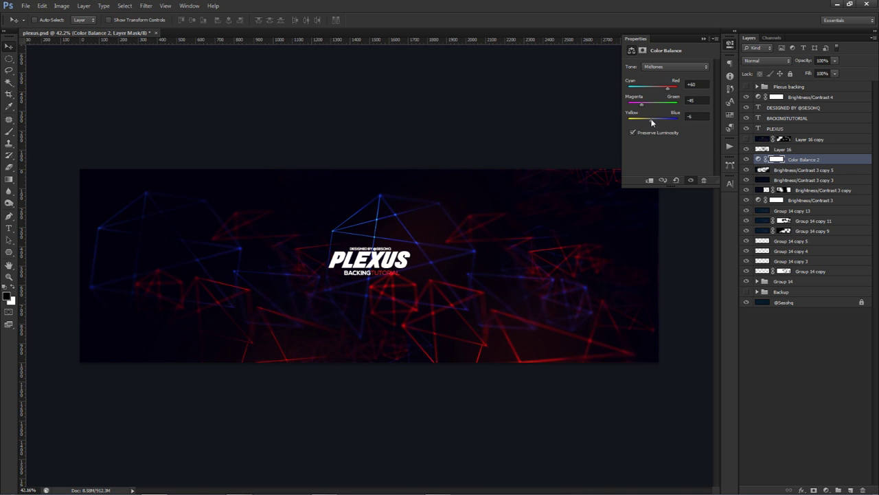
drag(655, 121, 656, 121)
drag(651, 88, 664, 90)
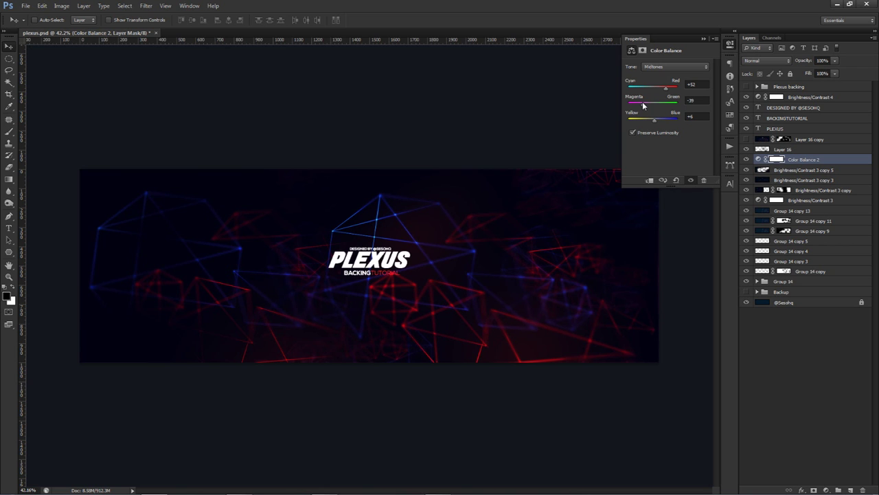
mouse_move(643, 104)
mouse_down()
mouse_move(658, 107)
mouse_move(643, 107)
mouse_up()
- Try different hue shifts with a Hue/Saturation adjustment layer above Brightness/Contrast 4, and delete that layer
click(788, 98)
click(831, 489)
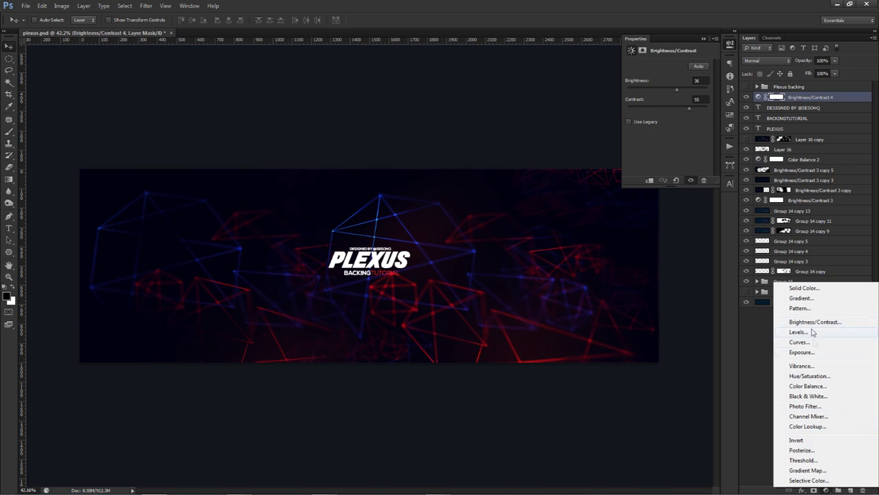
click(790, 324)
mouse_move(659, 99)
mouse_down()
mouse_move(647, 102)
mouse_move(656, 103)
mouse_up()
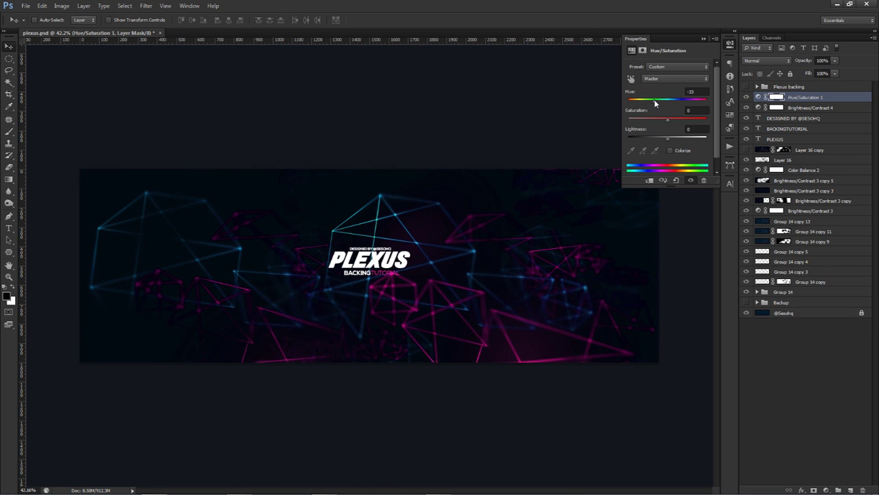
drag(653, 105, 628, 104)
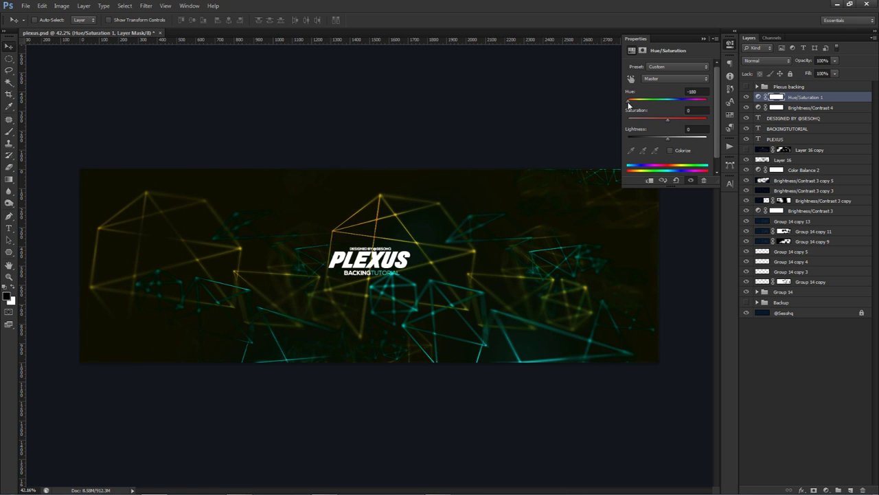
drag(629, 105, 685, 104)
click(653, 120)
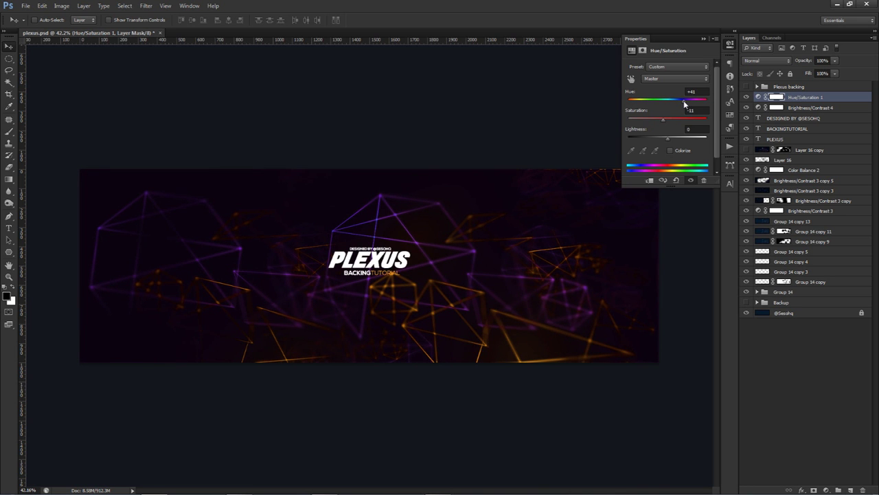
drag(684, 100, 662, 98)
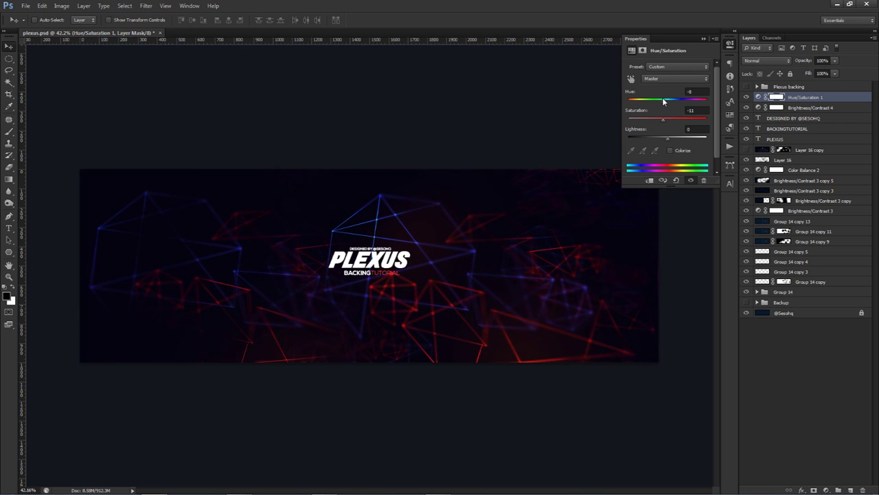
drag(661, 97, 652, 95)
key(Delete)
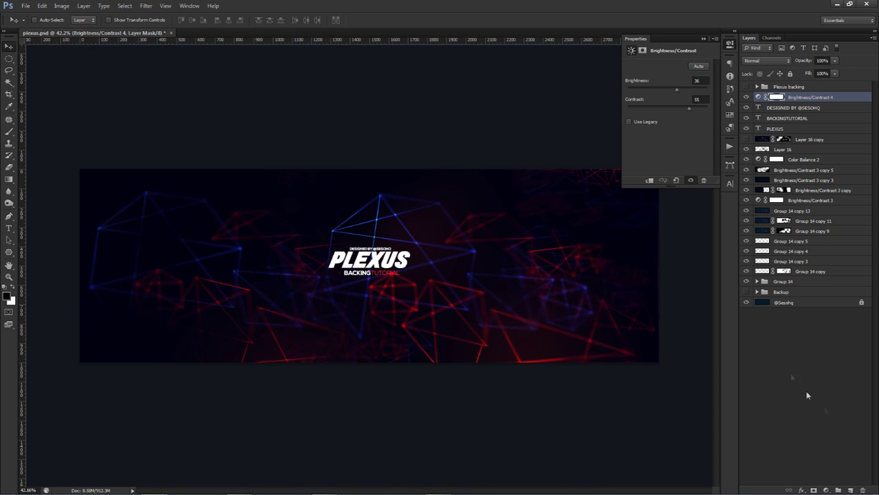
- Create a new layer above Brightness/Contrast 4, sample the central polygon's bright light blue and greatly enlarge the soft brush
click(851, 489)
key(b)
alt+click(377, 220)
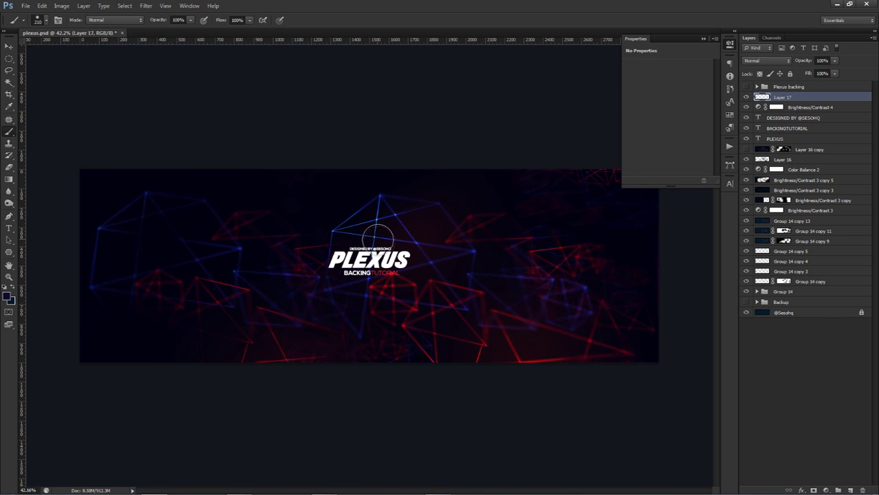
alt+click(335, 229)
drag(330, 239, 419, 239)
drag(186, 264, 198, 264)
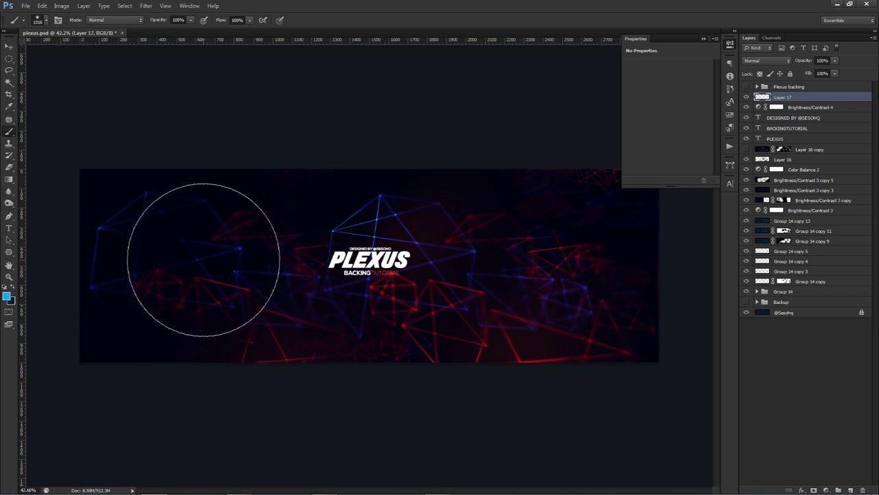
- Paint three large soft light-blue spots on the new layer: upper left, bottom centre and upper right of the banner
click(204, 260)
key(ctrl+z)
click(260, 265)
key(ctrl+z)
click(209, 224)
click(312, 336)
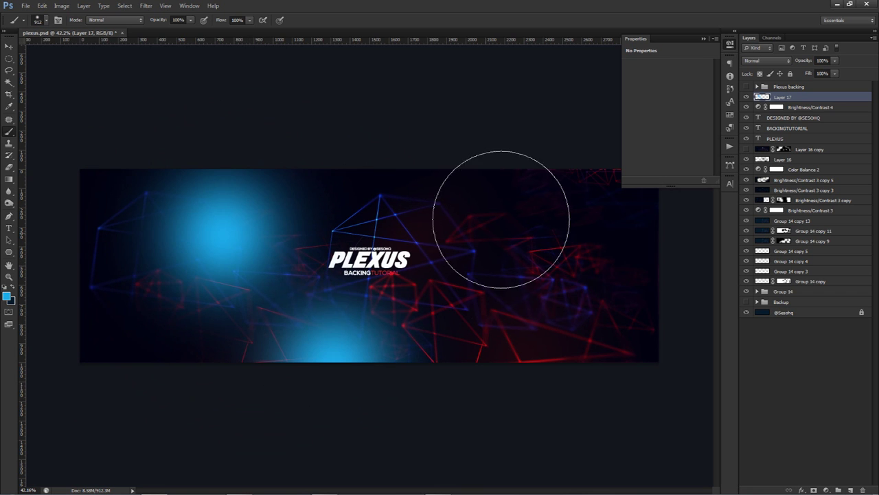
click(525, 201)
- Set the blue spots layer to Linear Dodge (Add) blending at 39% opacity
click(764, 62)
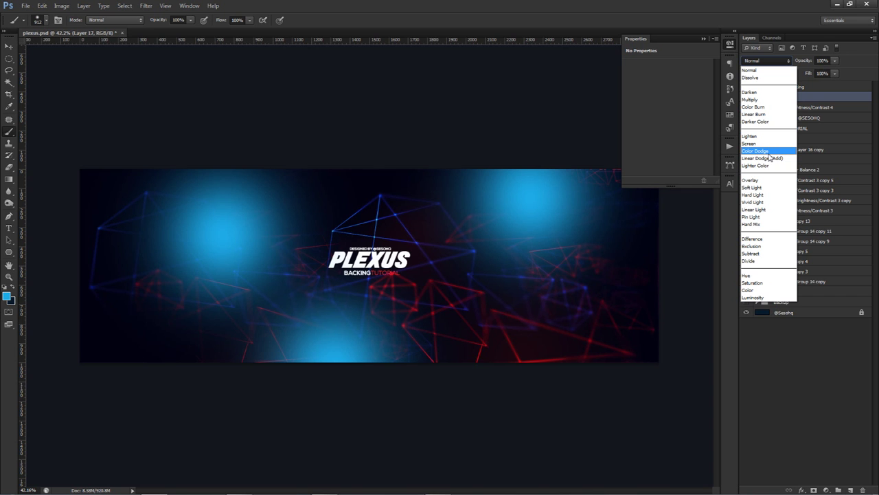
click(768, 158)
click(835, 60)
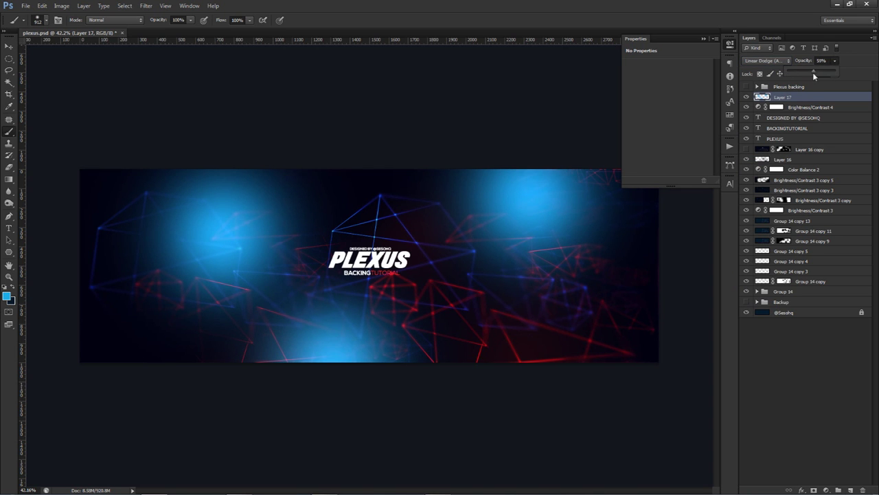
drag(833, 74, 807, 70)
- Shift the blue spots layer's hue to +32 and its lightness to -63 with Hue/Saturation, and collapse the adjustment properties
key(ctrl+u)
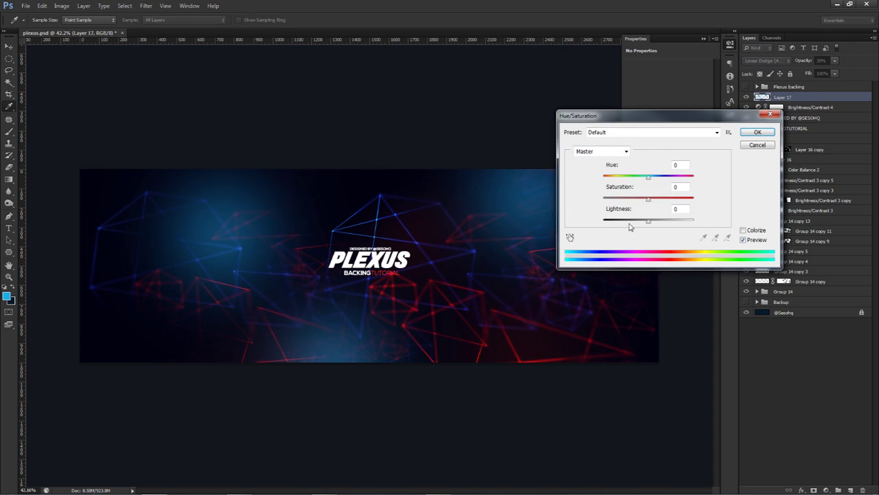
click(627, 220)
drag(627, 177, 664, 183)
drag(626, 221, 621, 223)
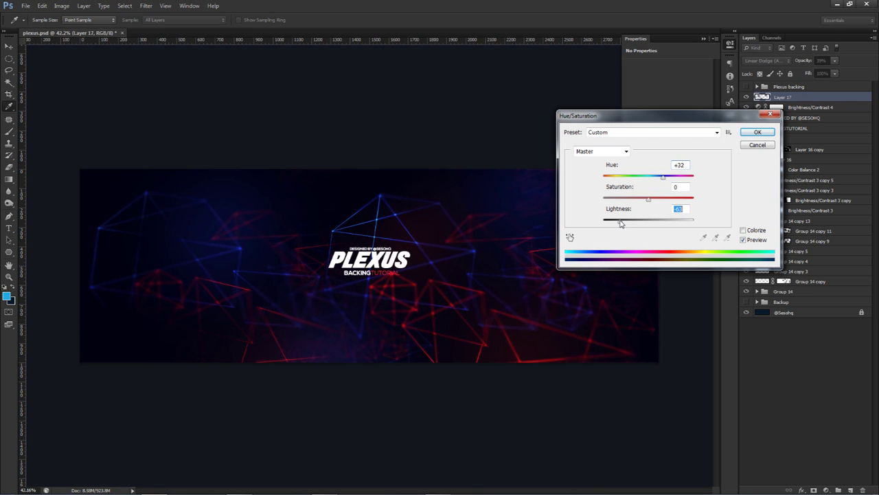
click(758, 132)
key(v)
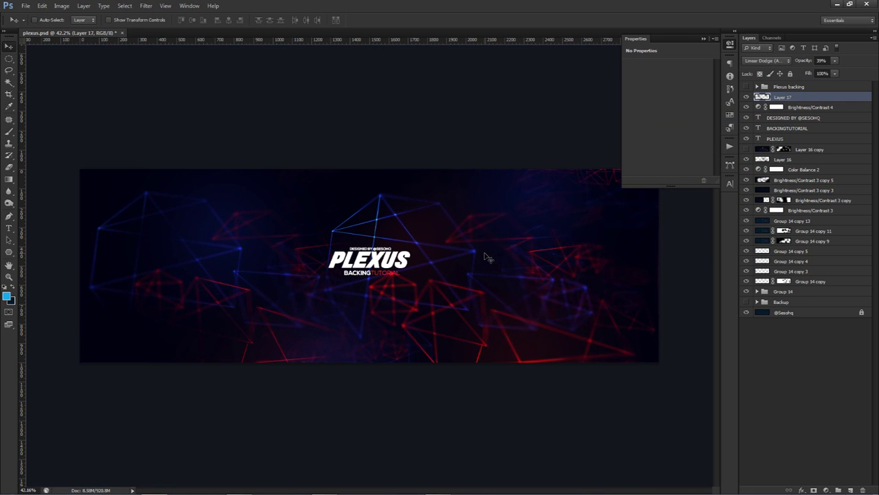
click(730, 45)
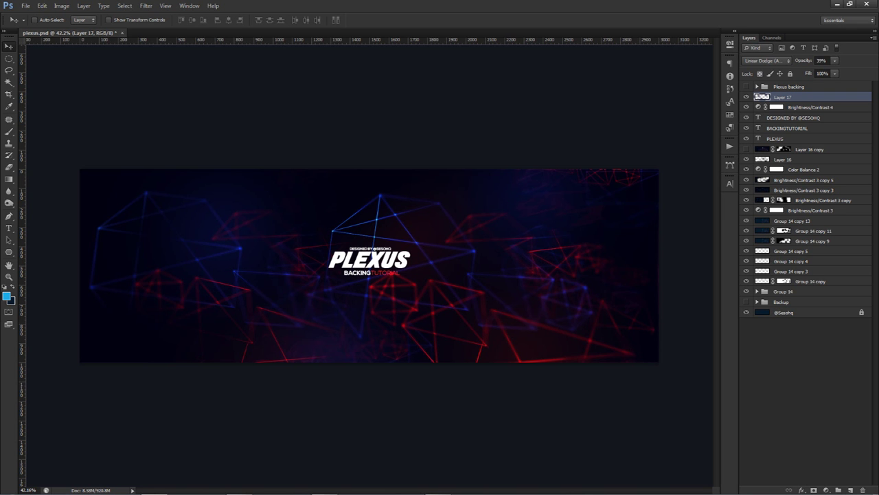
- Switch to the browser window with the plexus text effect tutorial on YouTube
drag(878, 89, 385, 83)
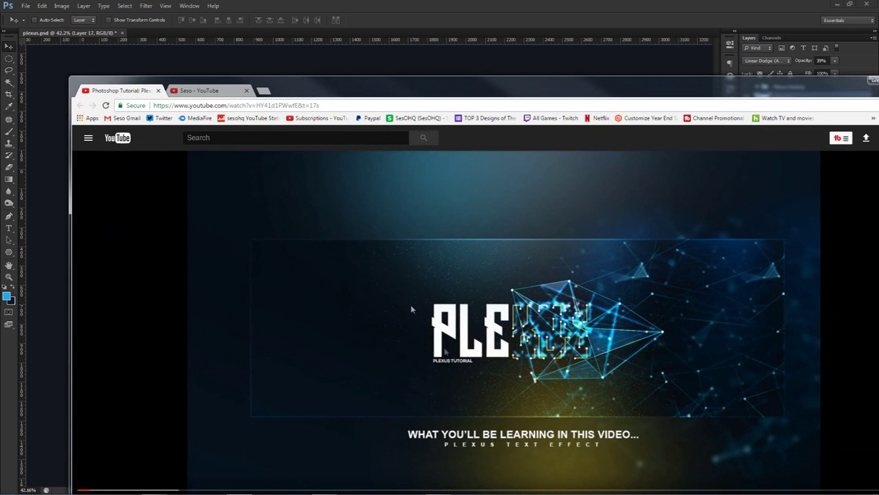
- Switch back to Photoshop and group all layers from the Backup group up to Layer 17
drag(505, 87, 878, 2)
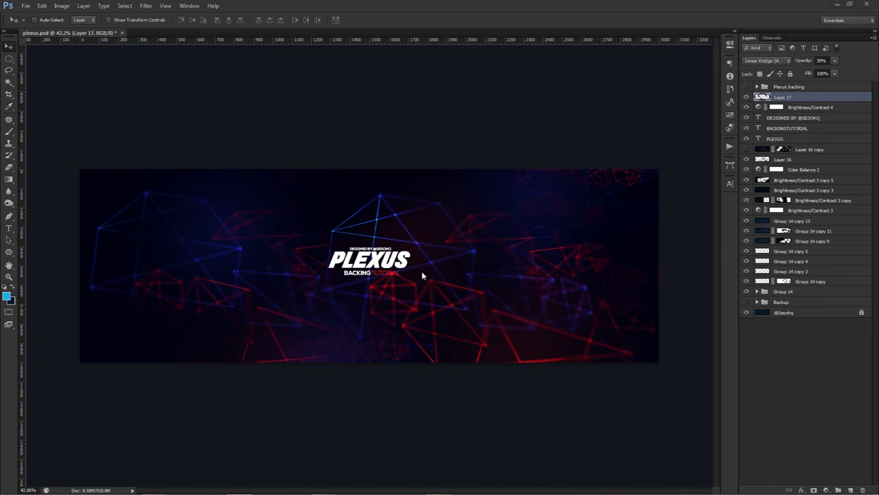
click(797, 303)
shift+click(795, 99)
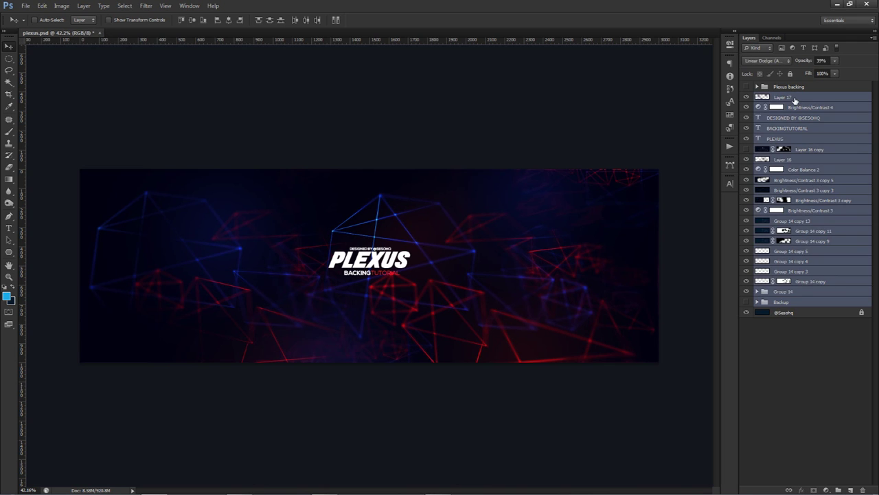
key(ctrl+g)
- Compare the new group's banner with the Plexus backing version by toggling the visibility of both groups
click(746, 97)
click(746, 87)
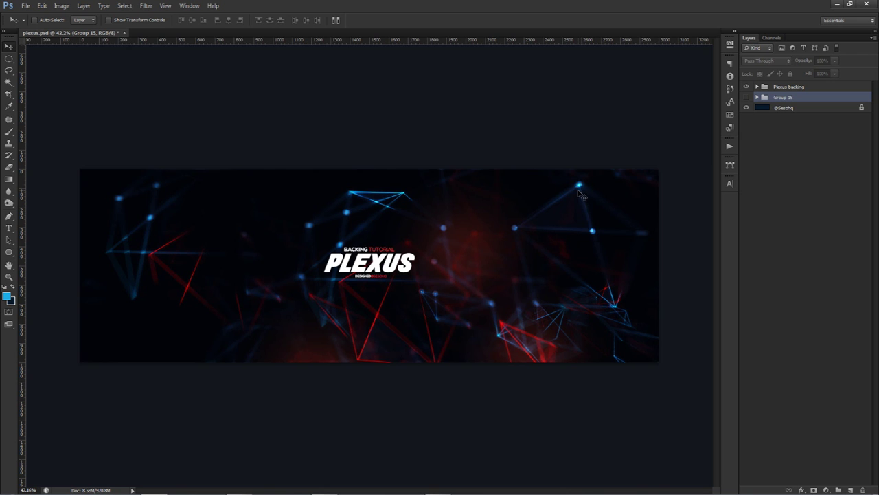
click(747, 87)
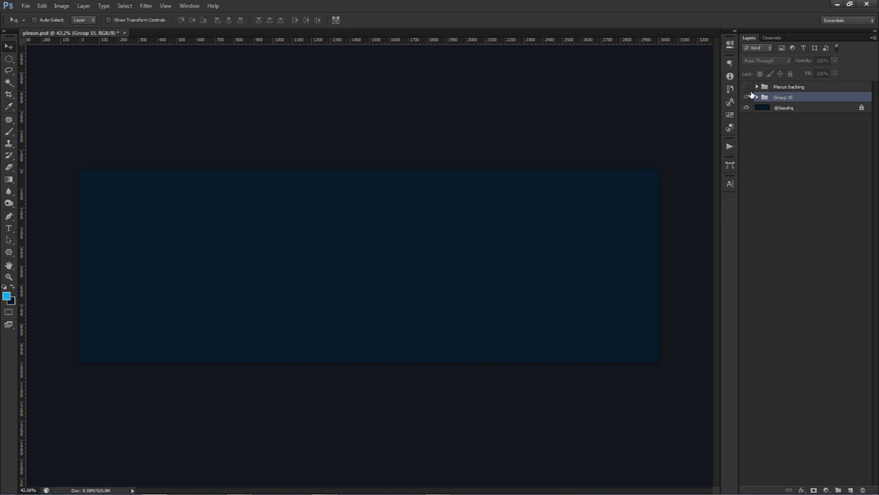
click(747, 97)
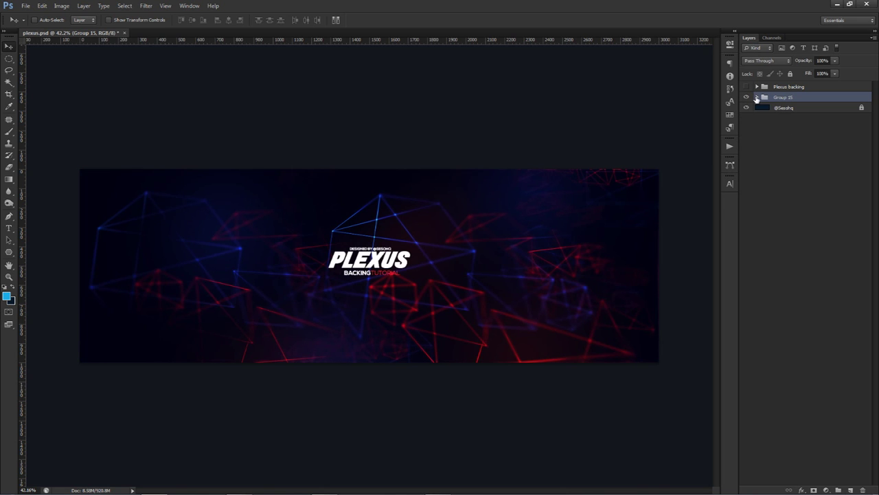
- Add a new layer and trace a closed four-point Pen path over the right part of the blue polygon above the title
click(851, 490)
key(p)
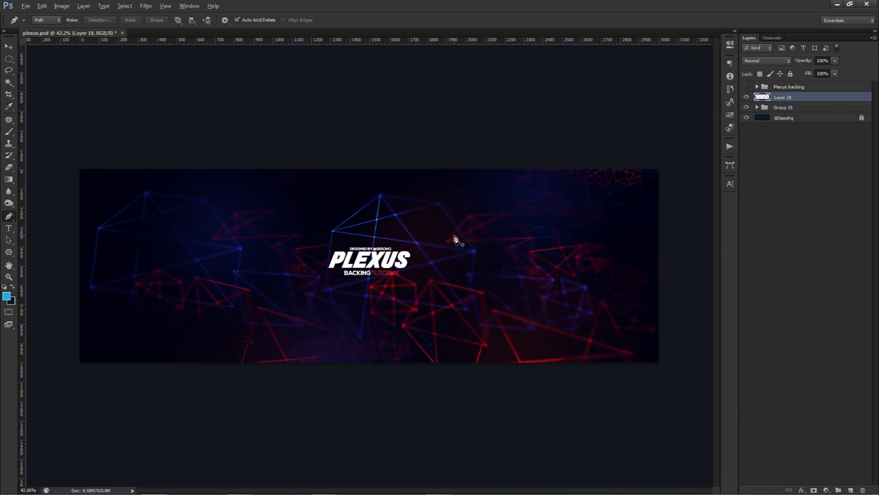
scroll(422, 231, up, 5)
click(376, 204)
click(415, 254)
click(516, 266)
click(454, 186)
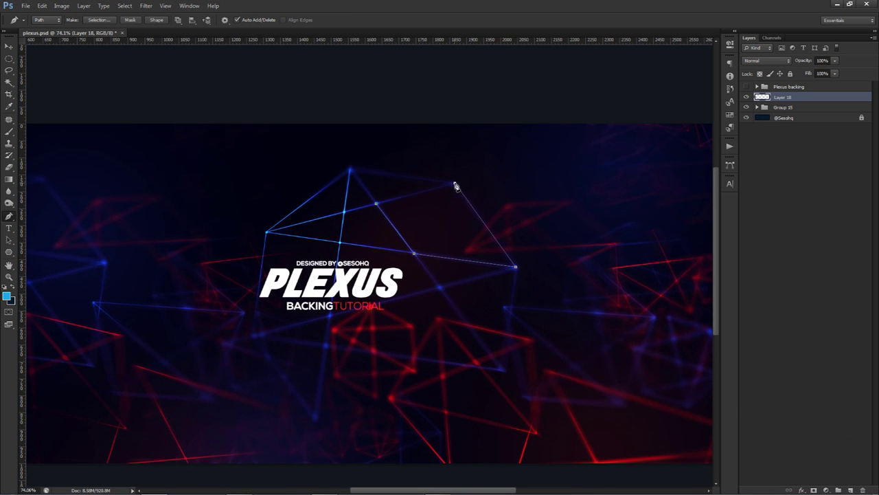
click(376, 204)
- Trace a closed triangular path along the upper edge of the red polygon just below and right of the title
drag(434, 271, 410, 217)
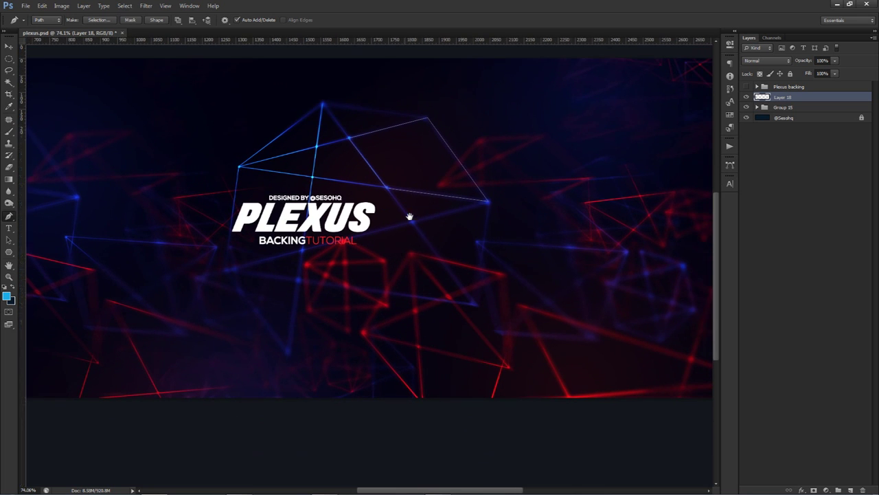
click(412, 254)
click(447, 297)
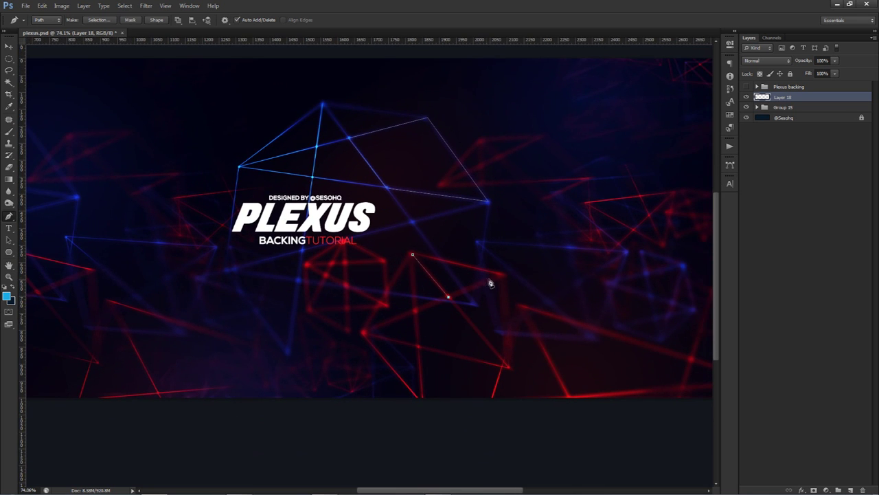
click(502, 274)
click(413, 255)
drag(525, 259, 369, 246)
click(256, 240)
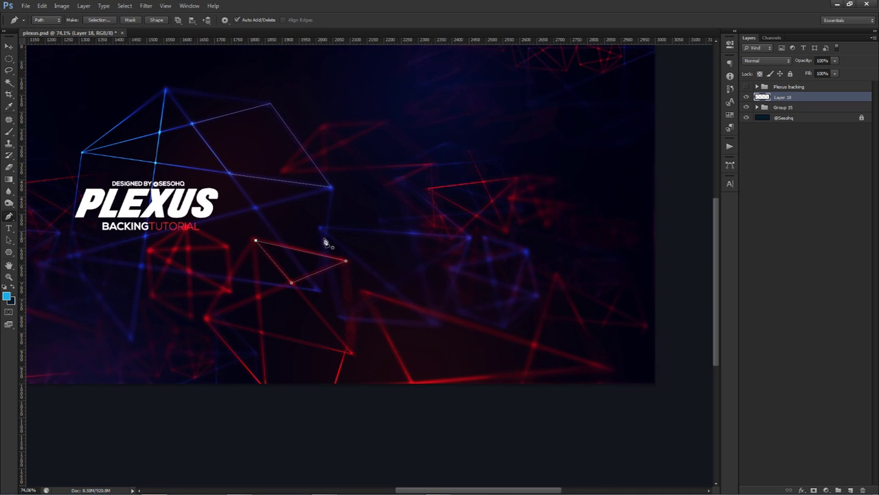
- Trace a small closed triangular path inside the thin red polygon in the right part of the banner
click(433, 192)
click(433, 200)
click(452, 238)
click(477, 217)
click(434, 193)
- Trace another closed triangular path inside the large red polygon near the banner's lower right corner
drag(577, 233, 677, 178)
click(632, 289)
click(623, 321)
click(702, 313)
click(633, 289)
- Trace a closed triangular path along the blue polygon's horizontal edge to the left of the title
drag(272, 239, 433, 257)
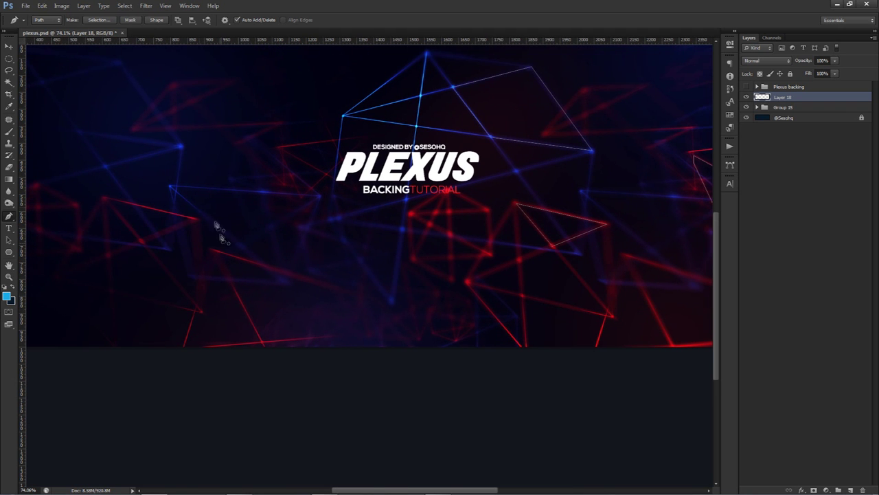
click(176, 191)
click(237, 240)
key(ctrl+z)
click(242, 243)
click(320, 196)
click(178, 190)
- Fill all the traced paths with white at 100% opacity and delete the path outlines
scroll(512, 236, down, 2)
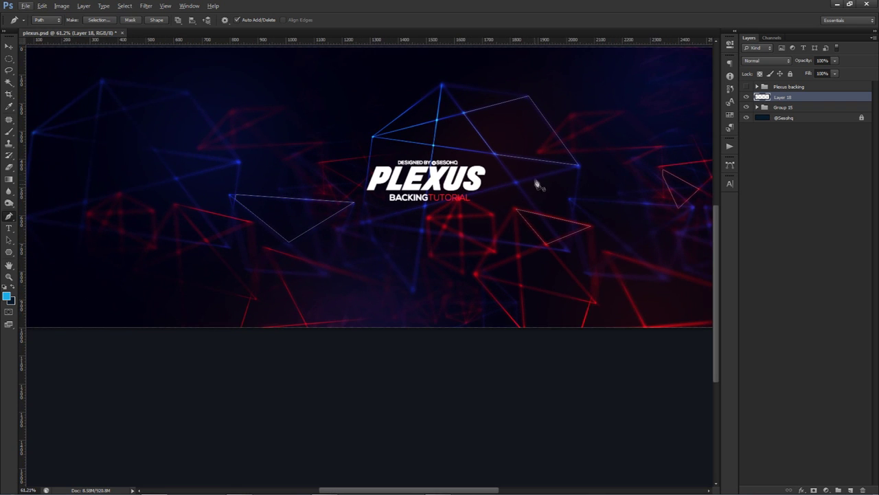
right_click(535, 180)
click(561, 228)
click(227, 139)
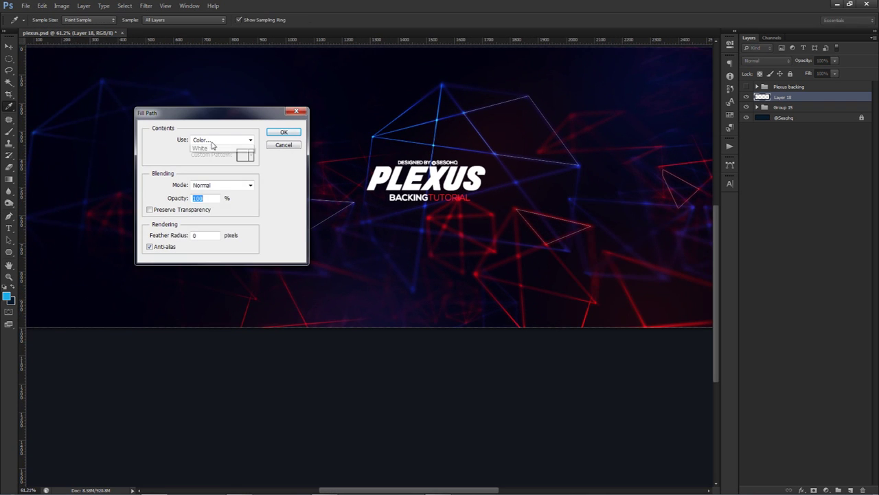
click(200, 222)
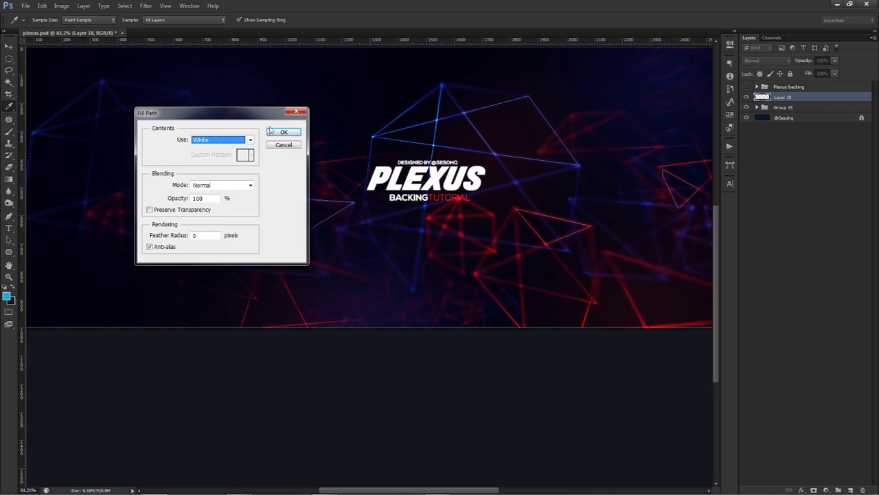
click(289, 135)
right_click(423, 147)
click(467, 164)
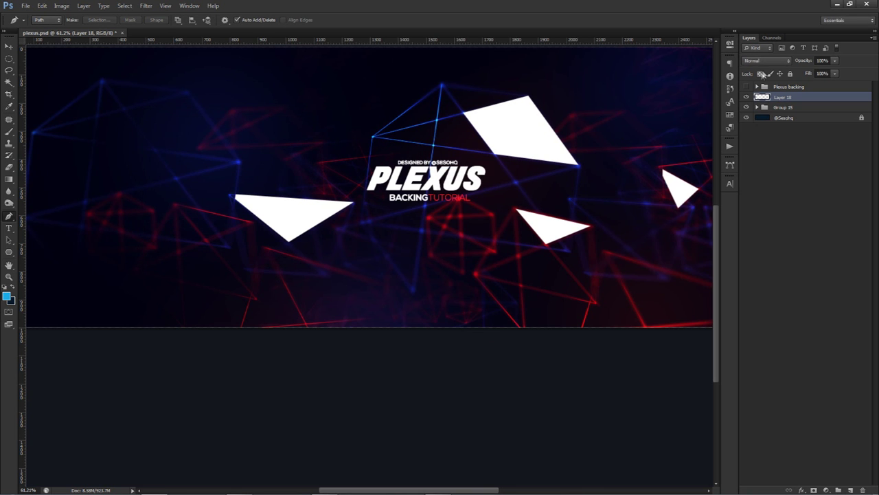
- Set the white shapes layer to Overlay blending at 64% opacity, and clear the stray path point from the canvas
click(767, 61)
click(750, 180)
scroll(598, 202, down, 3)
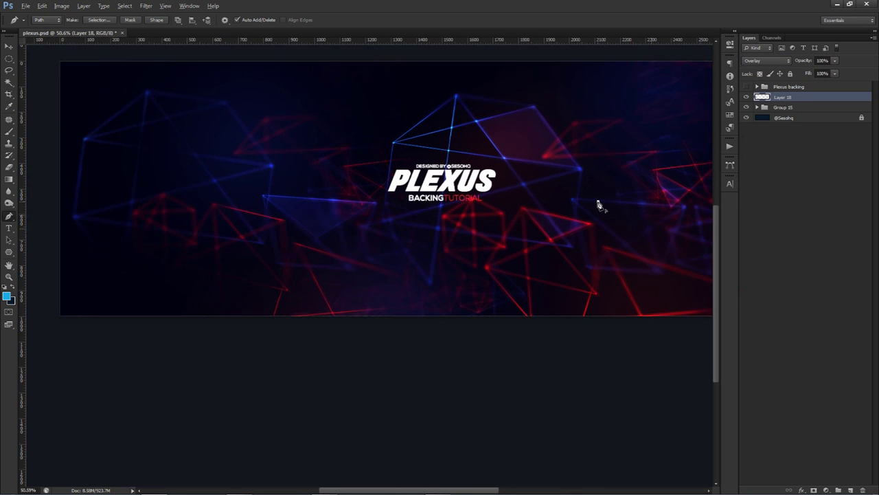
scroll(566, 232, up, 1)
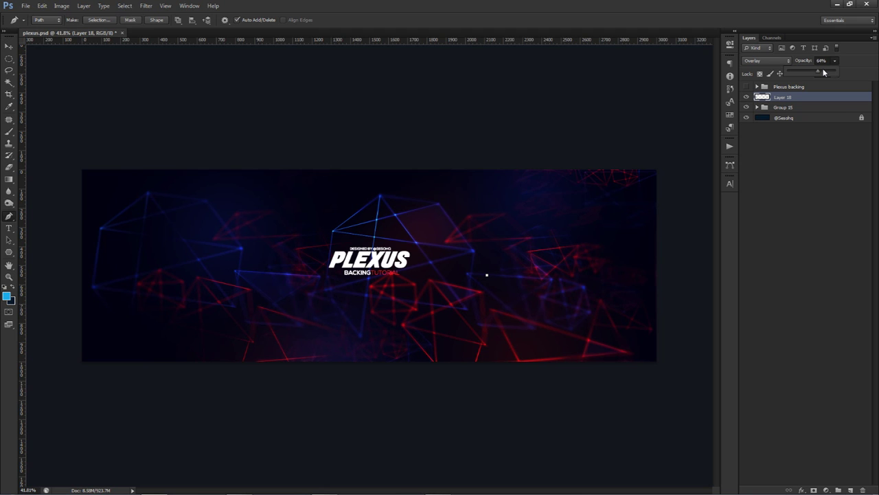
right_click(483, 235)
click(506, 253)
key(v)
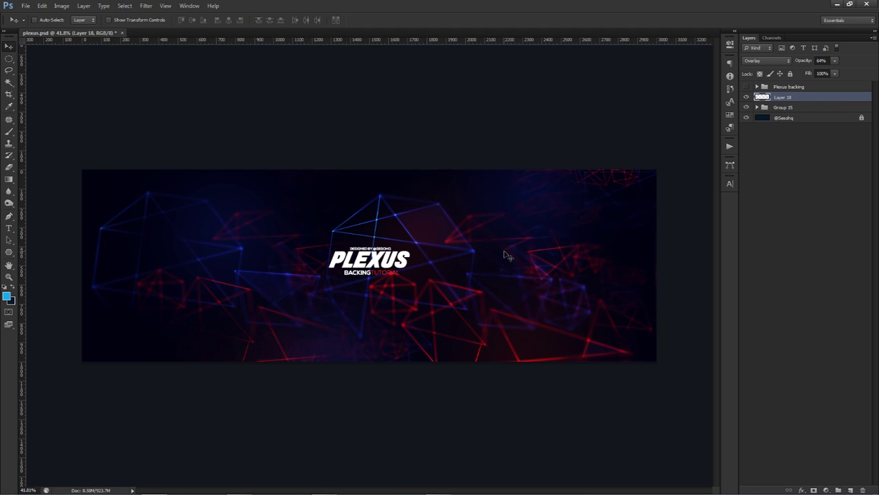